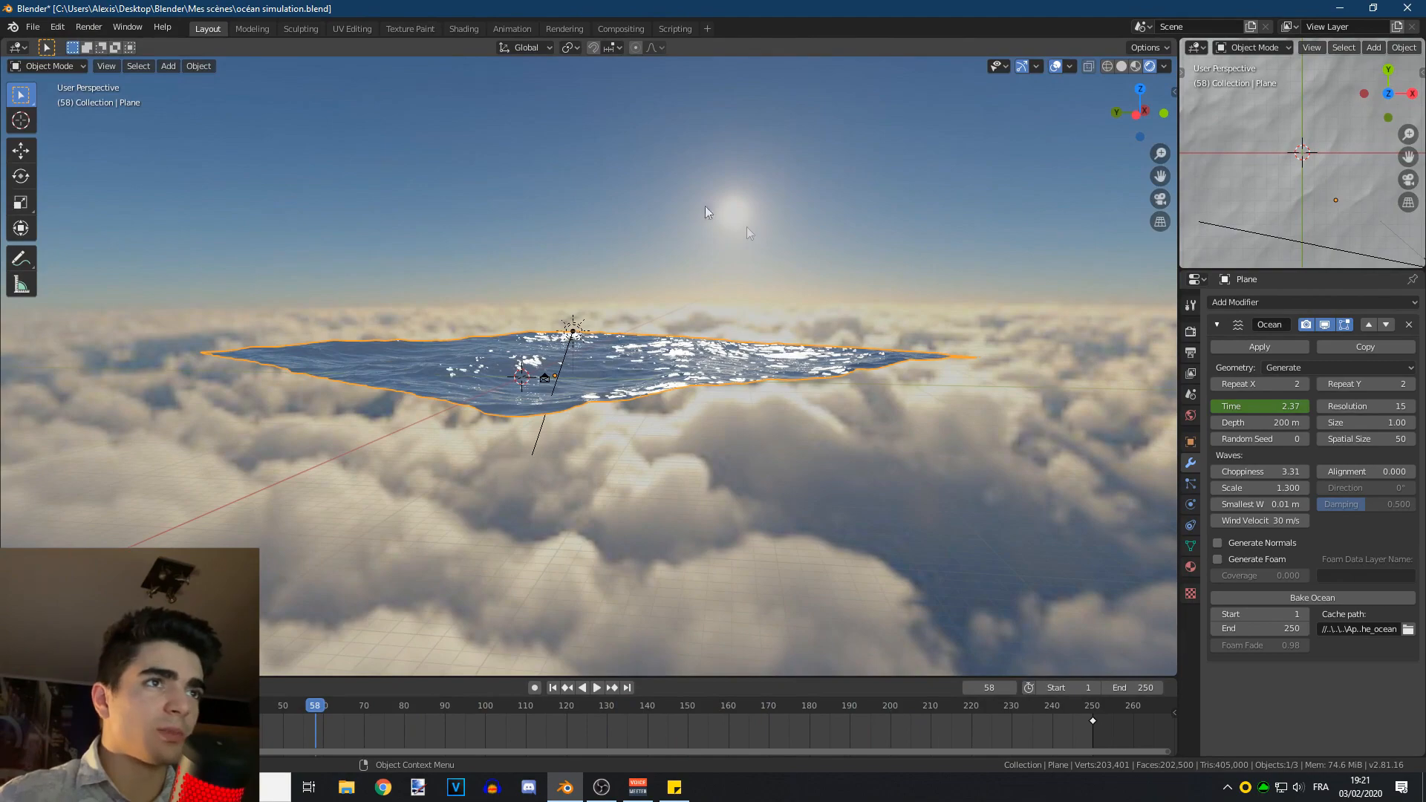
# Create a new default scene in place of the open ocean simulation file
pyautogui.moveTo(671, 493); pyautogui.dragTo(554, 503, button='middle')
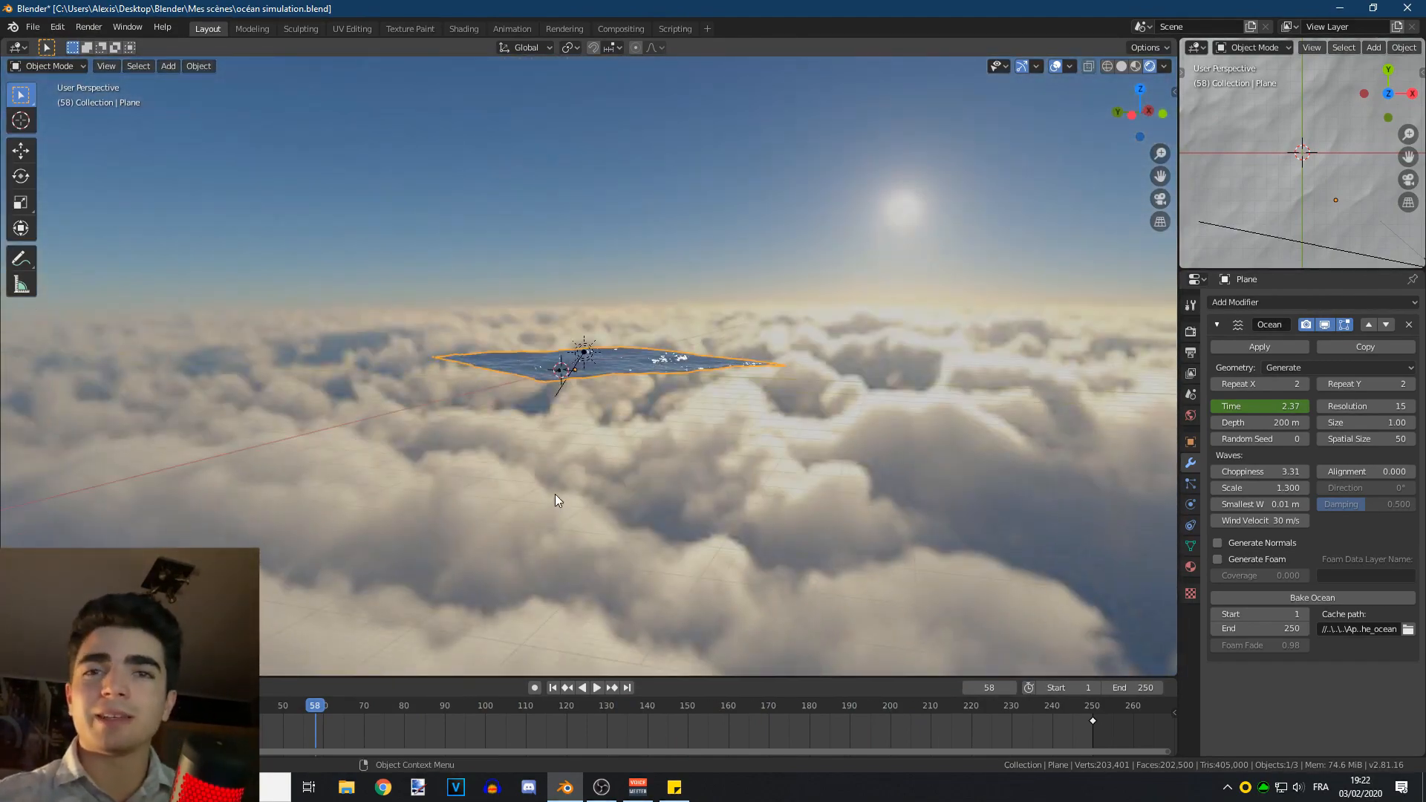
pyautogui.press('KP_0')
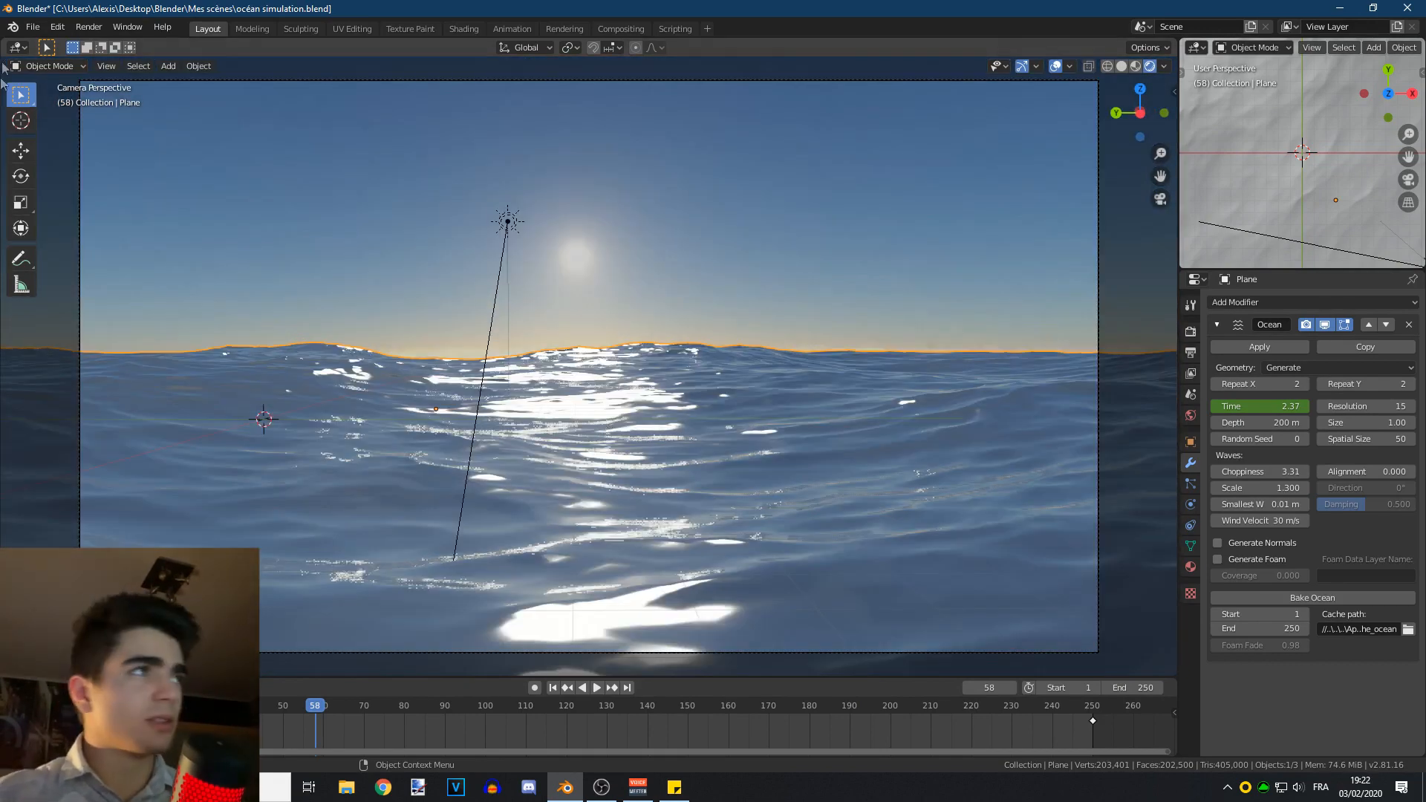
pyautogui.click(58, 27)
pyautogui.click(32, 27)
pyautogui.click(33, 27)
pyautogui.moveTo(44, 43)
pyautogui.click(204, 43)
pyautogui.click(714, 411)
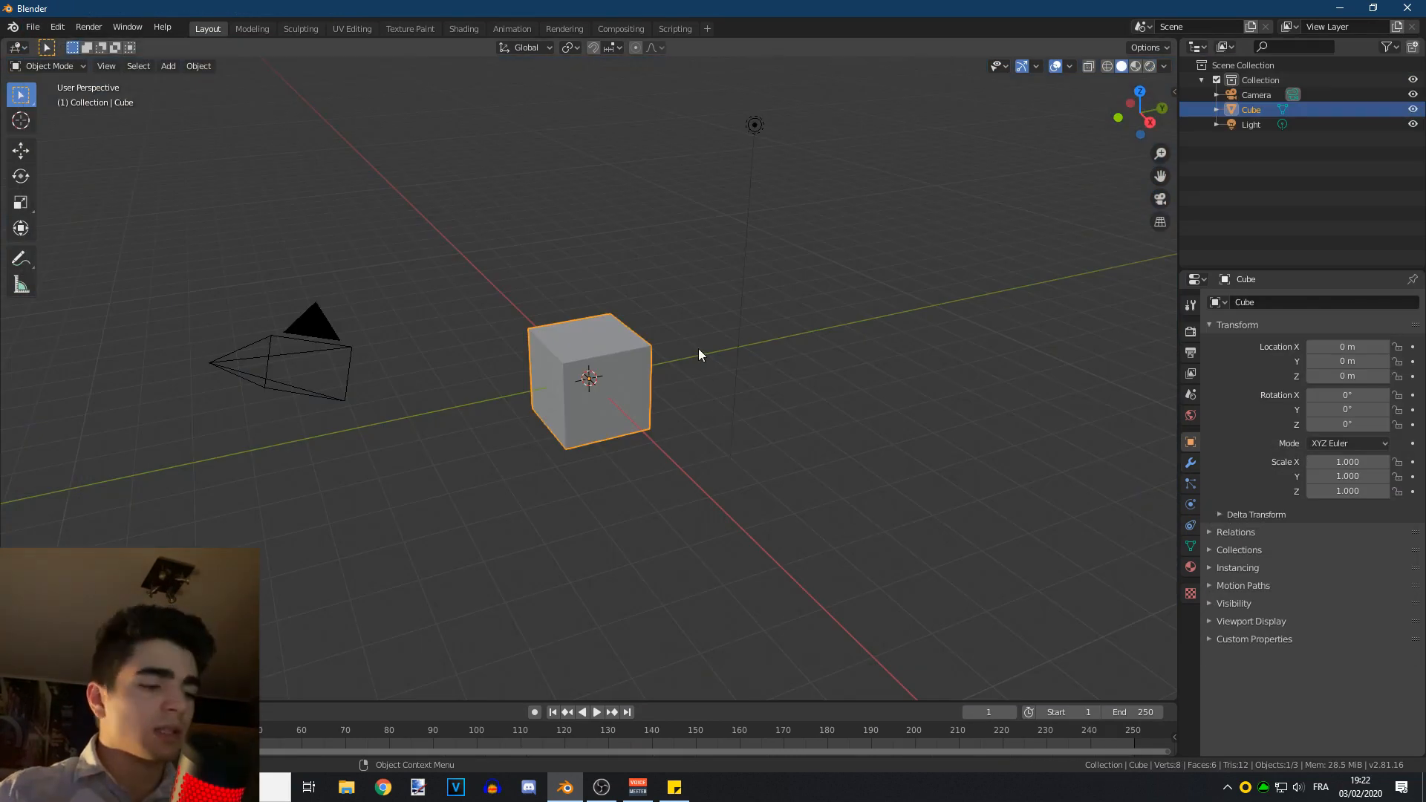
# Start the Shortcut VUr add-on's on-screen key display and hide the sidebar
pyautogui.press('n')
pyautogui.click(1168, 195)
pyautogui.click(1092, 107)
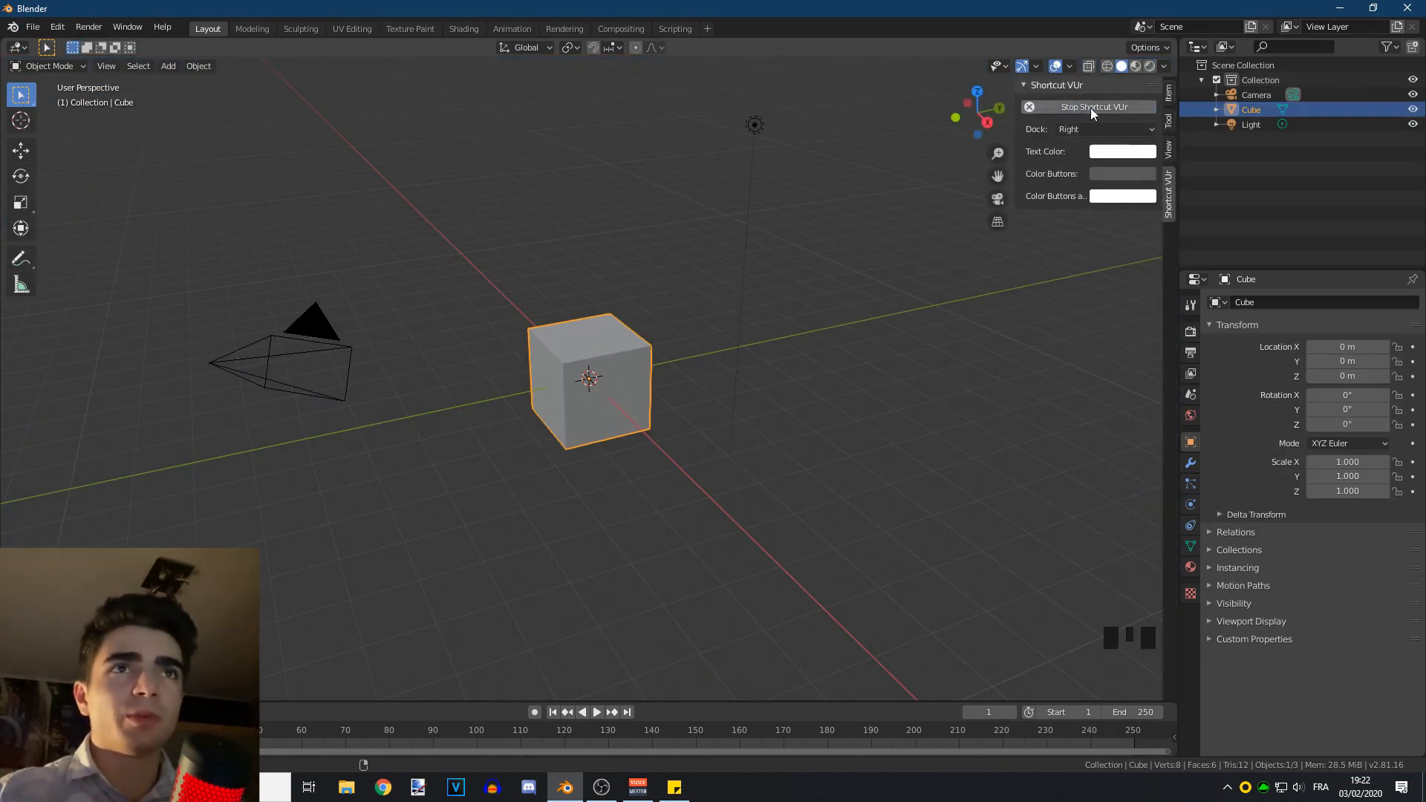
pyautogui.press('n')
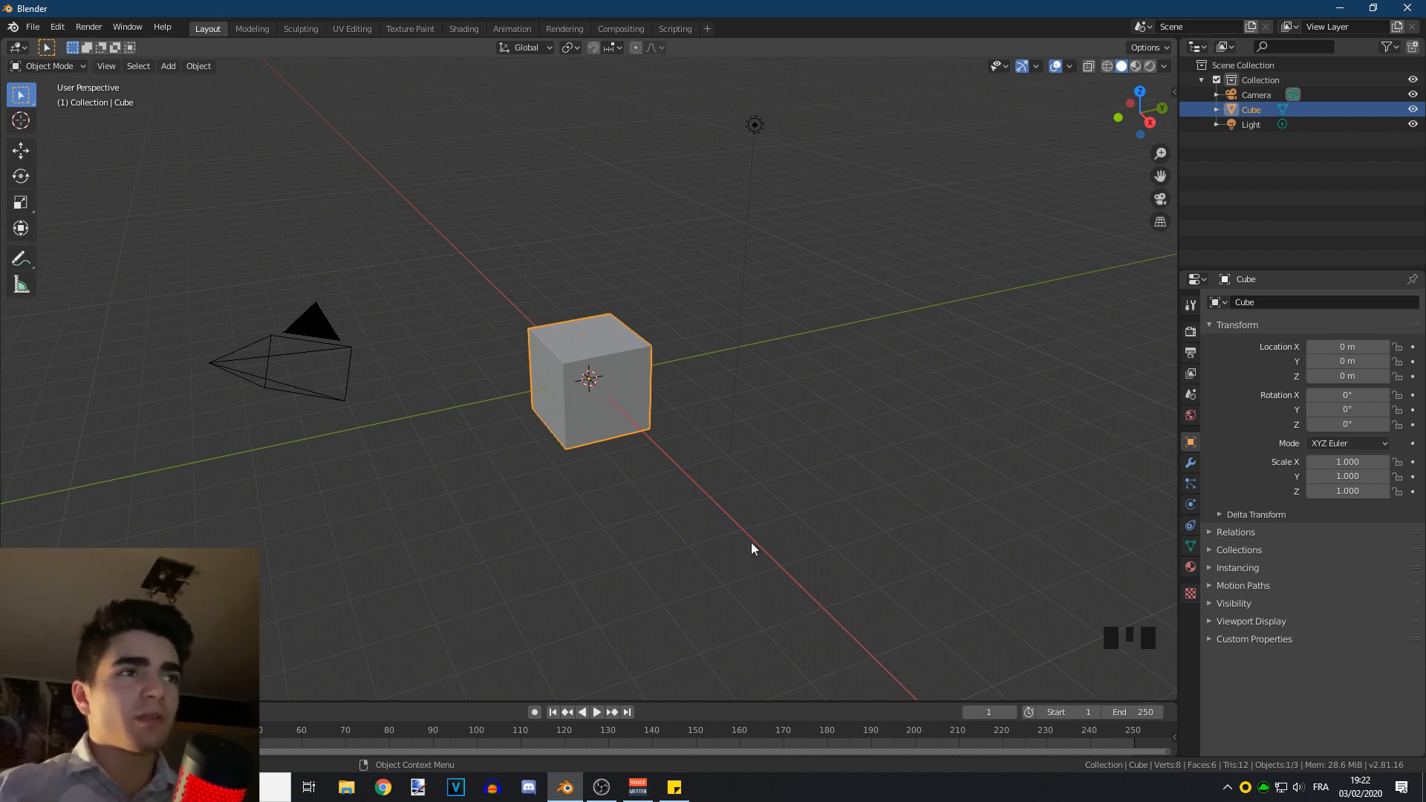
# Add an Ocean modifier to the default cube and bring the whole generated surface into view
pyautogui.click(586, 331)
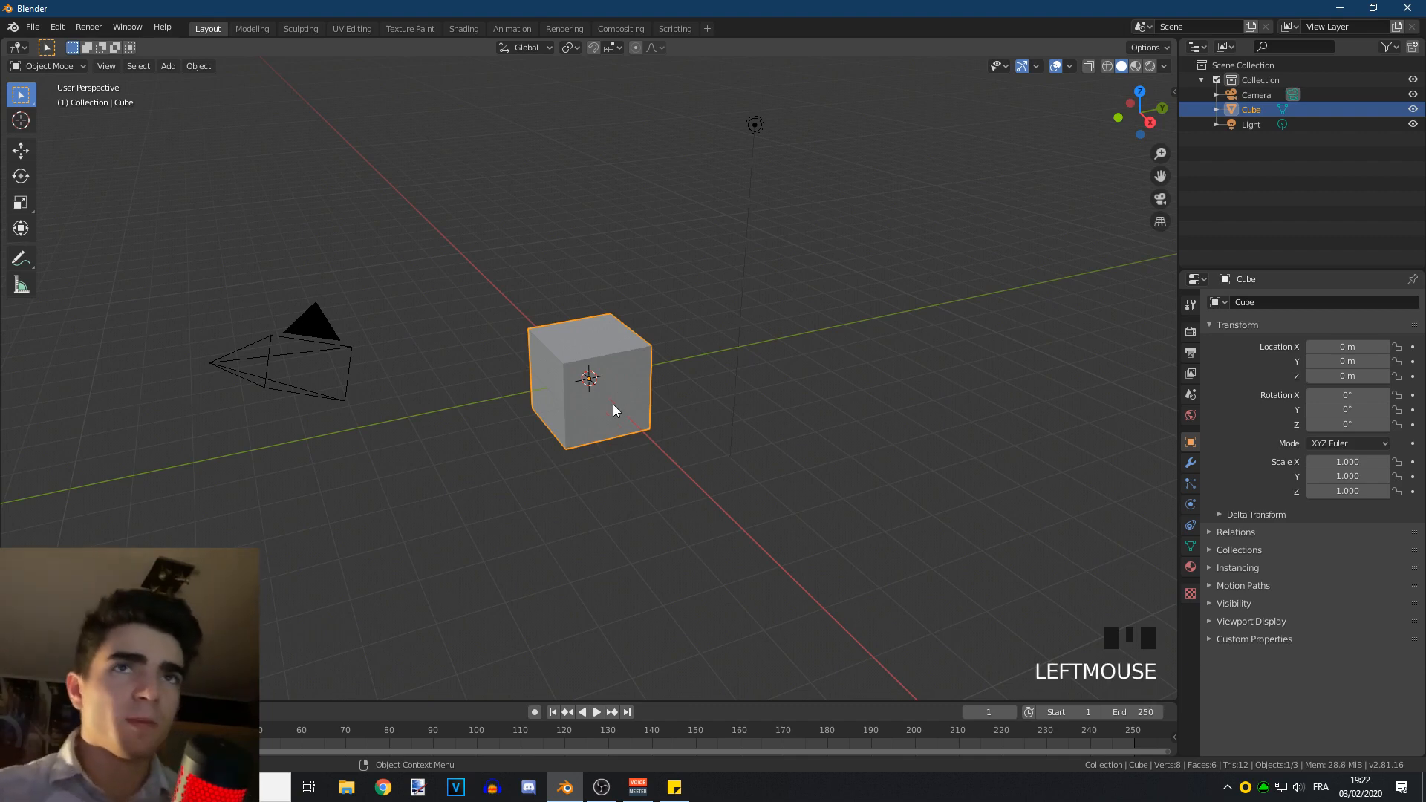
pyautogui.click(1189, 462)
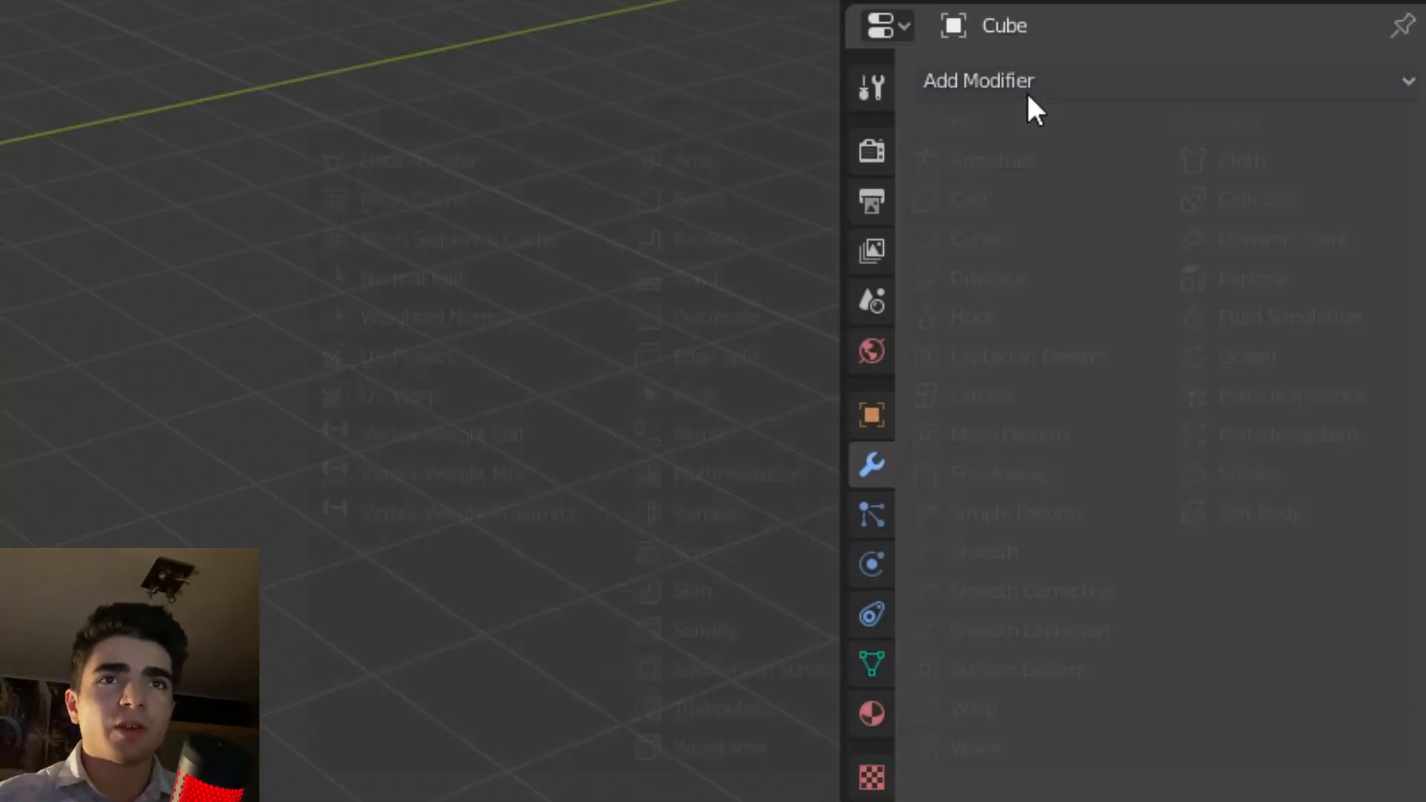
pyautogui.click(1028, 93)
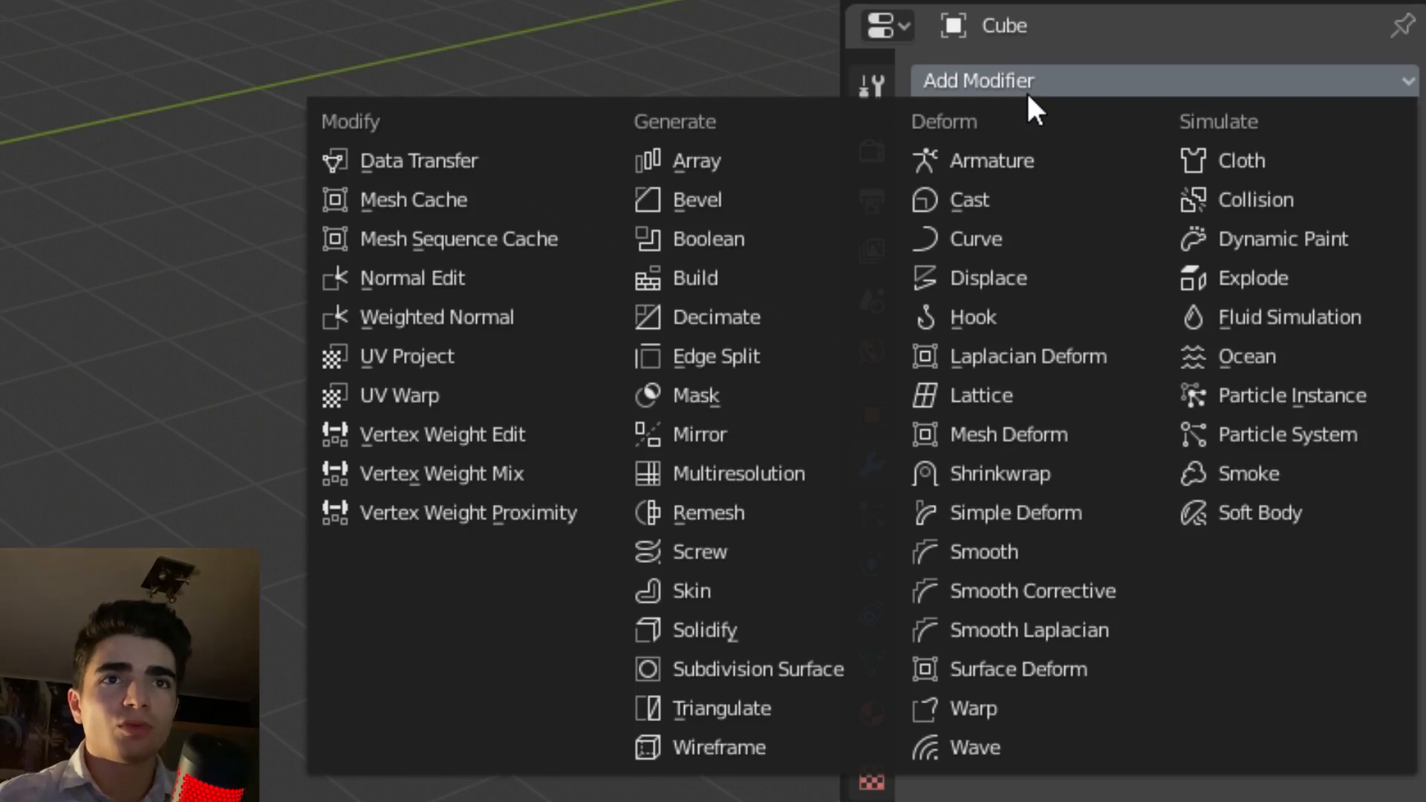
pyautogui.click(1233, 358)
pyautogui.scroll(-6, 790, 466)
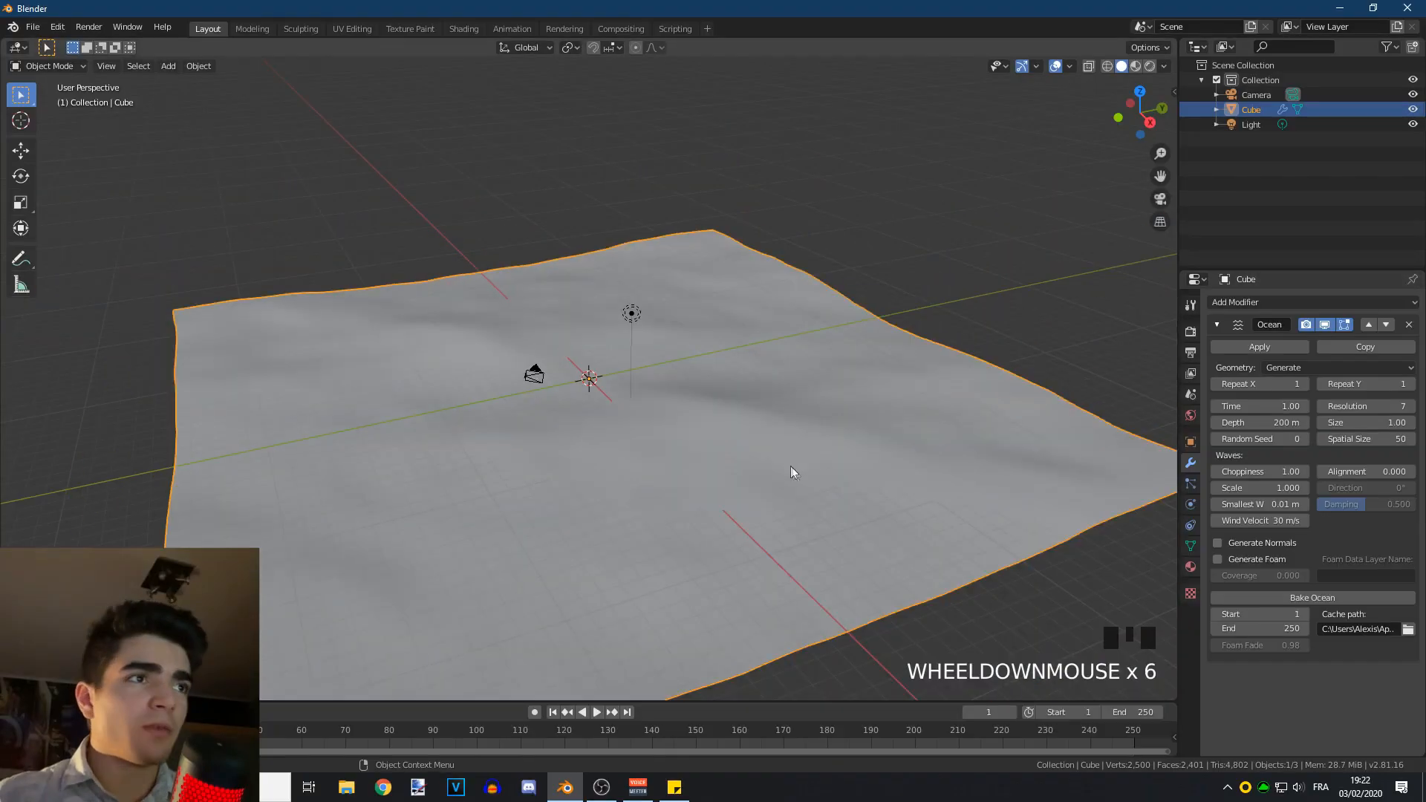
pyautogui.scroll(-3, 790, 473)
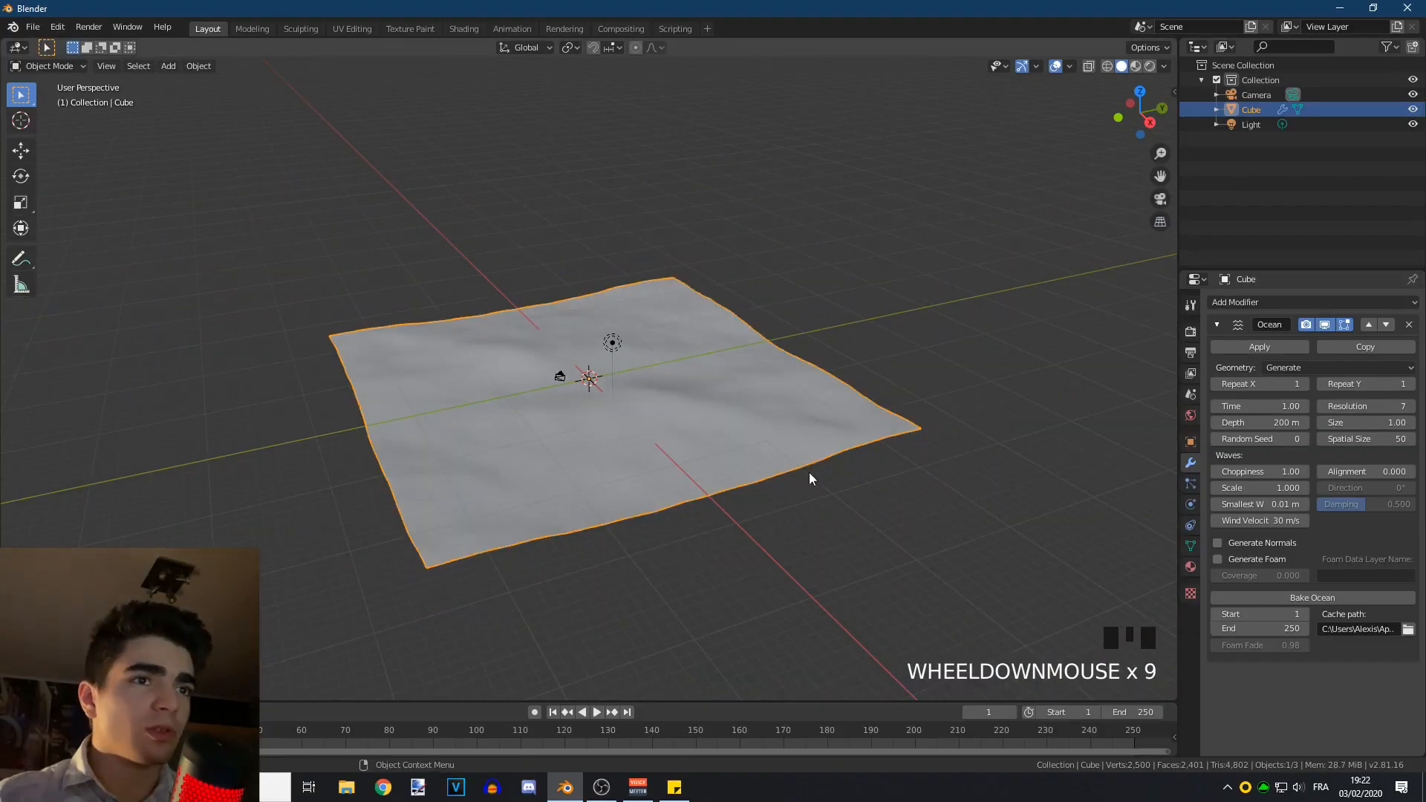
pyautogui.scroll(-2, 861, 408)
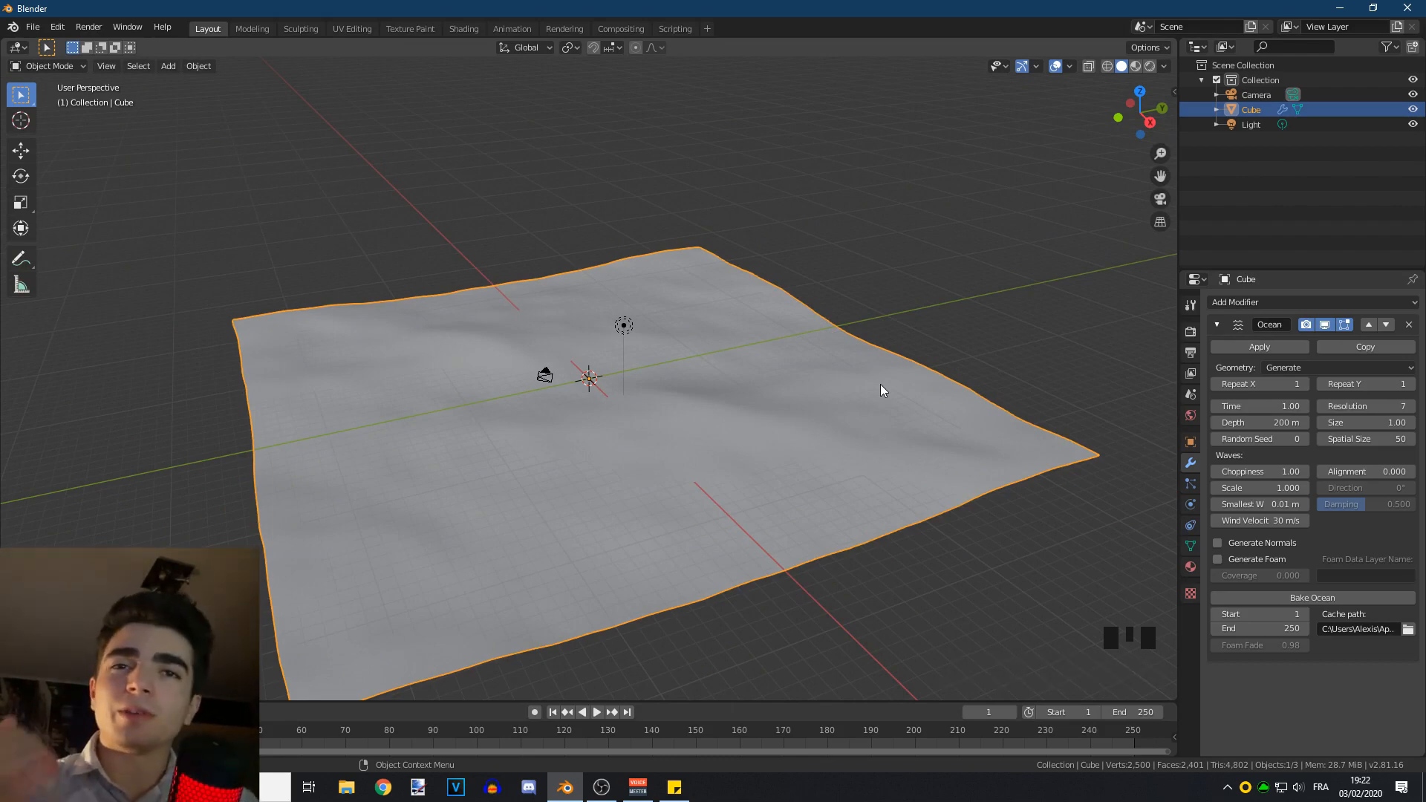
pyautogui.scroll(-2, 753, 438)
pyautogui.scroll(2, 754, 421)
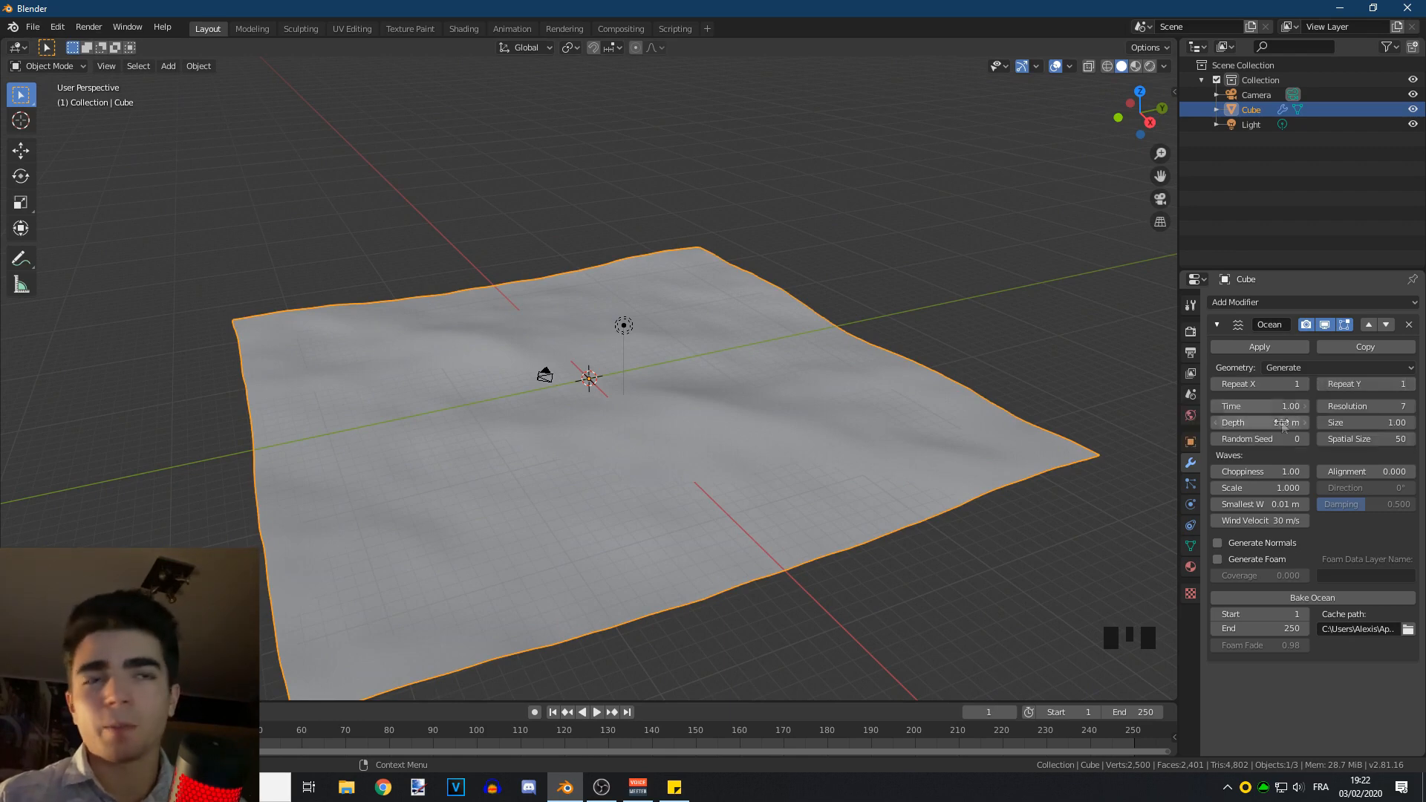
pyautogui.scroll(-2, 1170, 385)
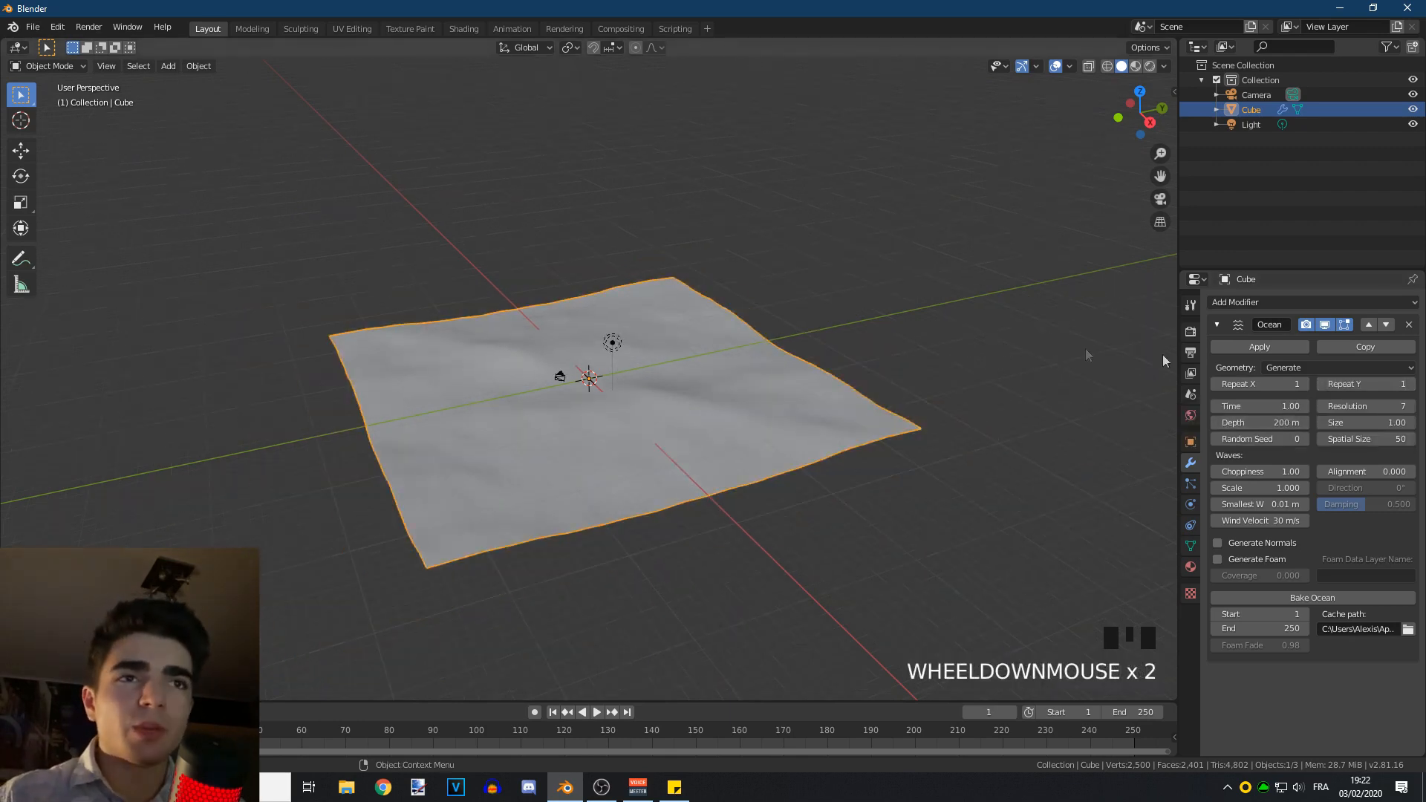
# Raise the Ocean modifier's Repeat X to 2 and then to 5
pyautogui.click(1304, 383)
pyautogui.scroll(-1, 900, 436)
pyautogui.moveTo(900, 436); pyautogui.dragTo(904, 445, button='middle')
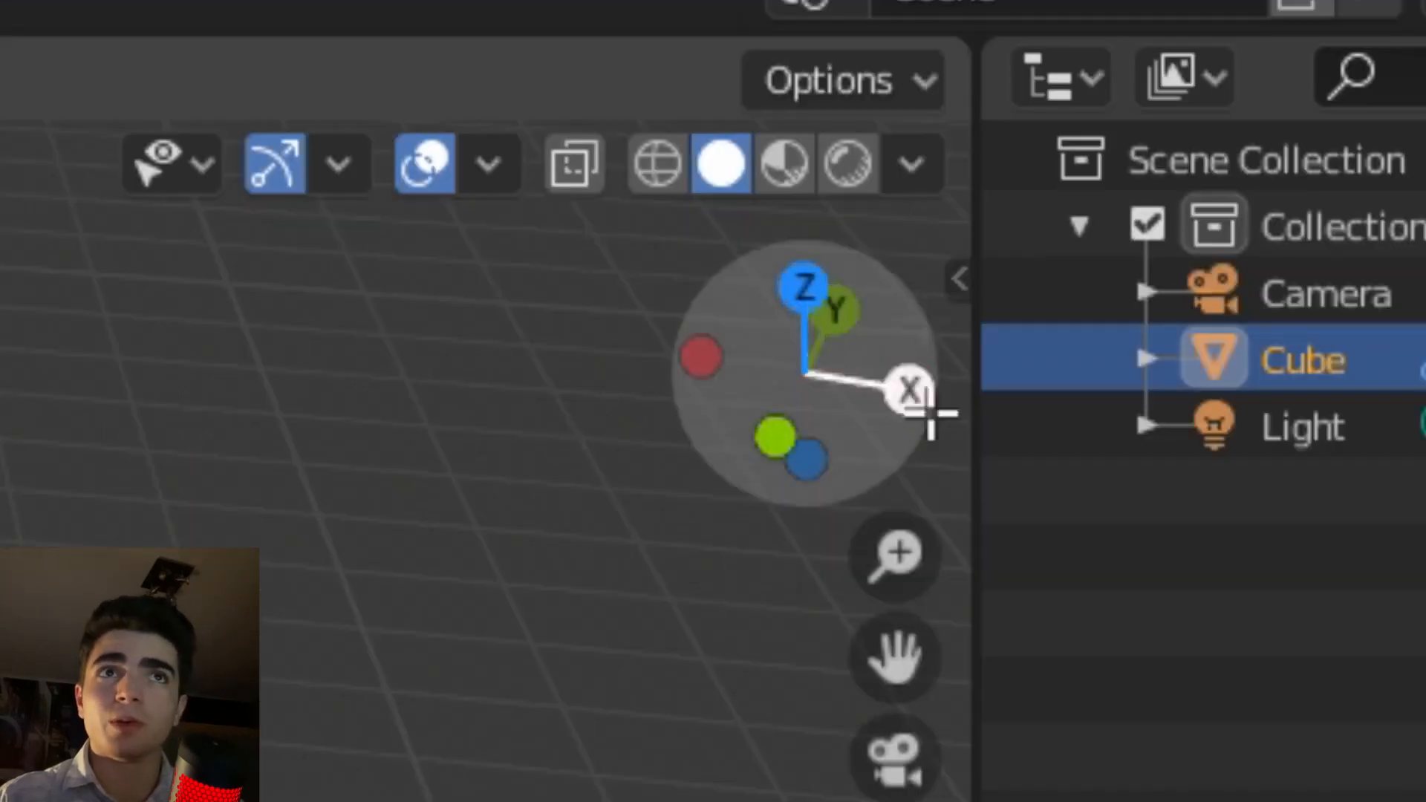
pyautogui.scroll(1, 543, 372)
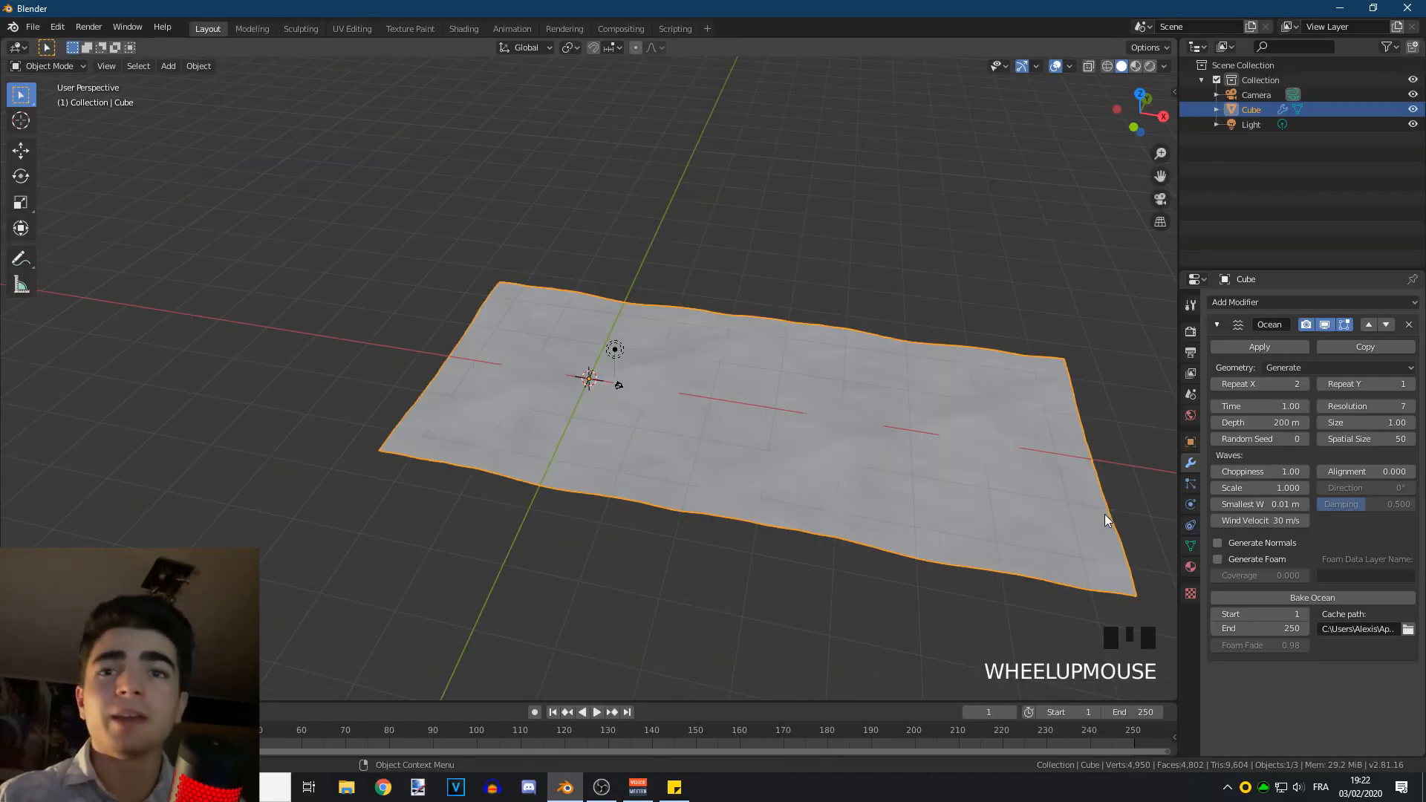
pyautogui.click(1304, 384)
pyautogui.click(1304, 384)
pyautogui.click(1304, 384)
pyautogui.scroll(-6, 1009, 439)
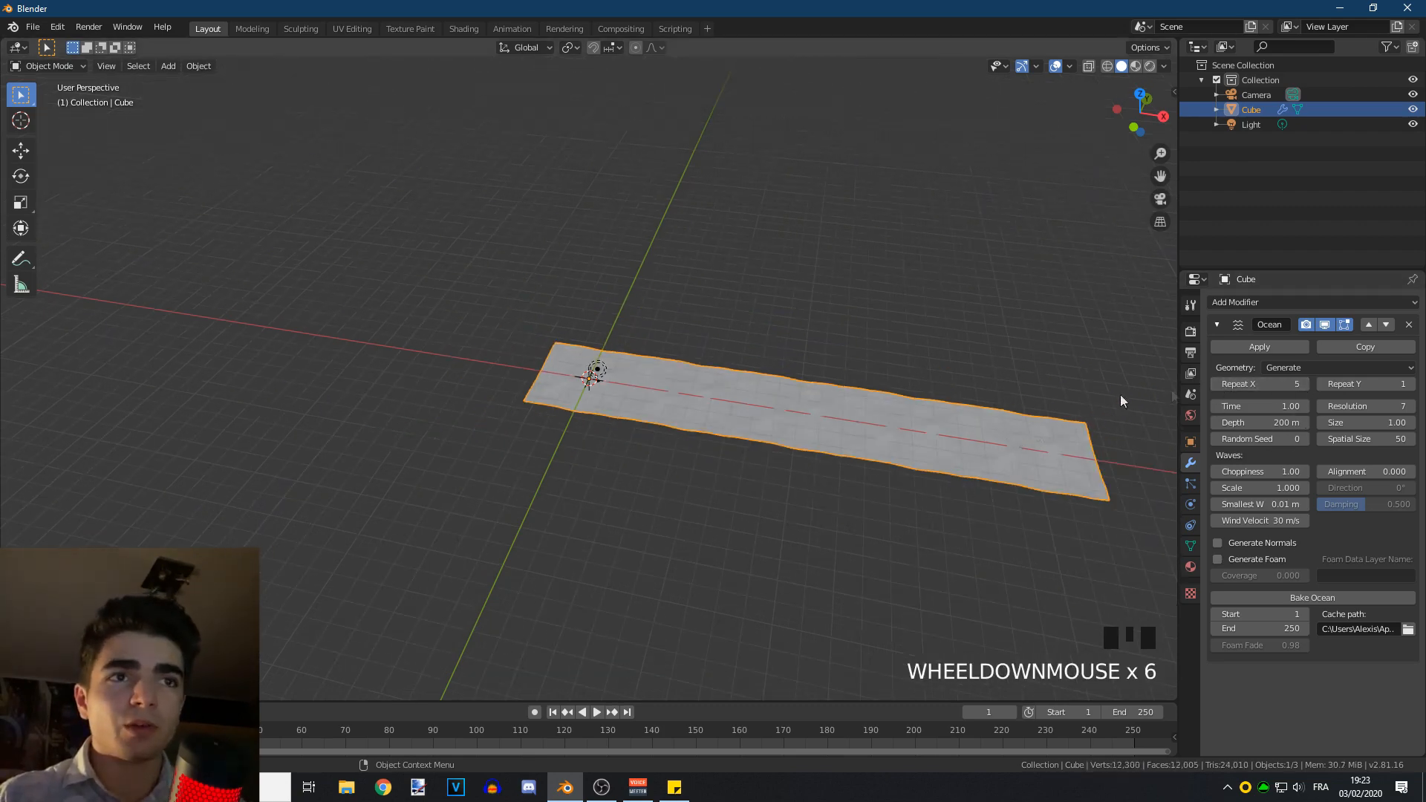
# Lower the Ocean modifier's Repeat X back to 1
pyautogui.click(1215, 384)
pyautogui.click(1215, 384)
pyautogui.click(1215, 384)
pyautogui.scroll(5, 990, 360)
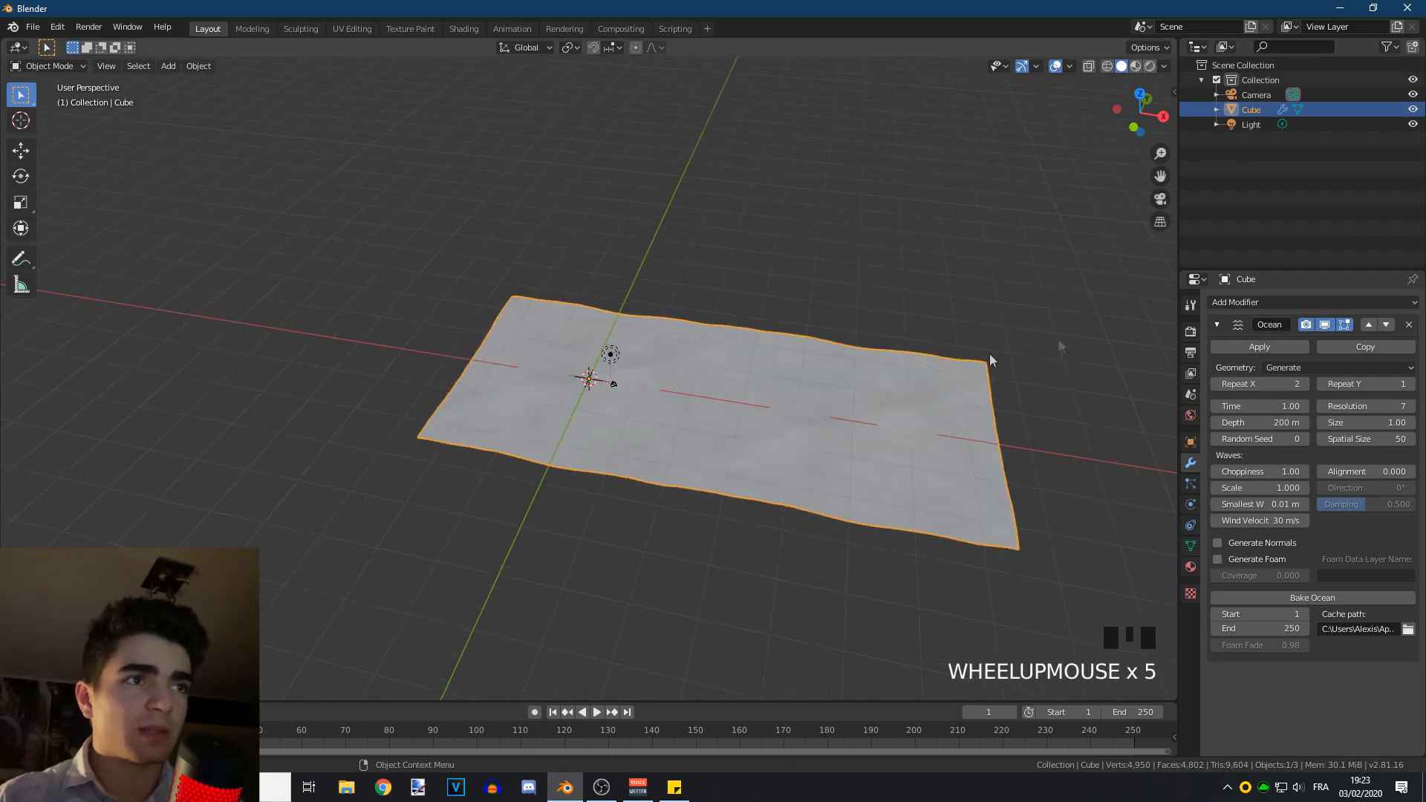
pyautogui.click(1215, 384)
pyautogui.scroll(2, 901, 386)
# Raise the Ocean modifier's Repeat Y to 3
pyautogui.moveTo(901, 386); pyautogui.dragTo(1167, 379, button='middle')
pyautogui.click(1408, 384)
pyautogui.click(1408, 384)
pyautogui.scroll(-2, 977, 384)
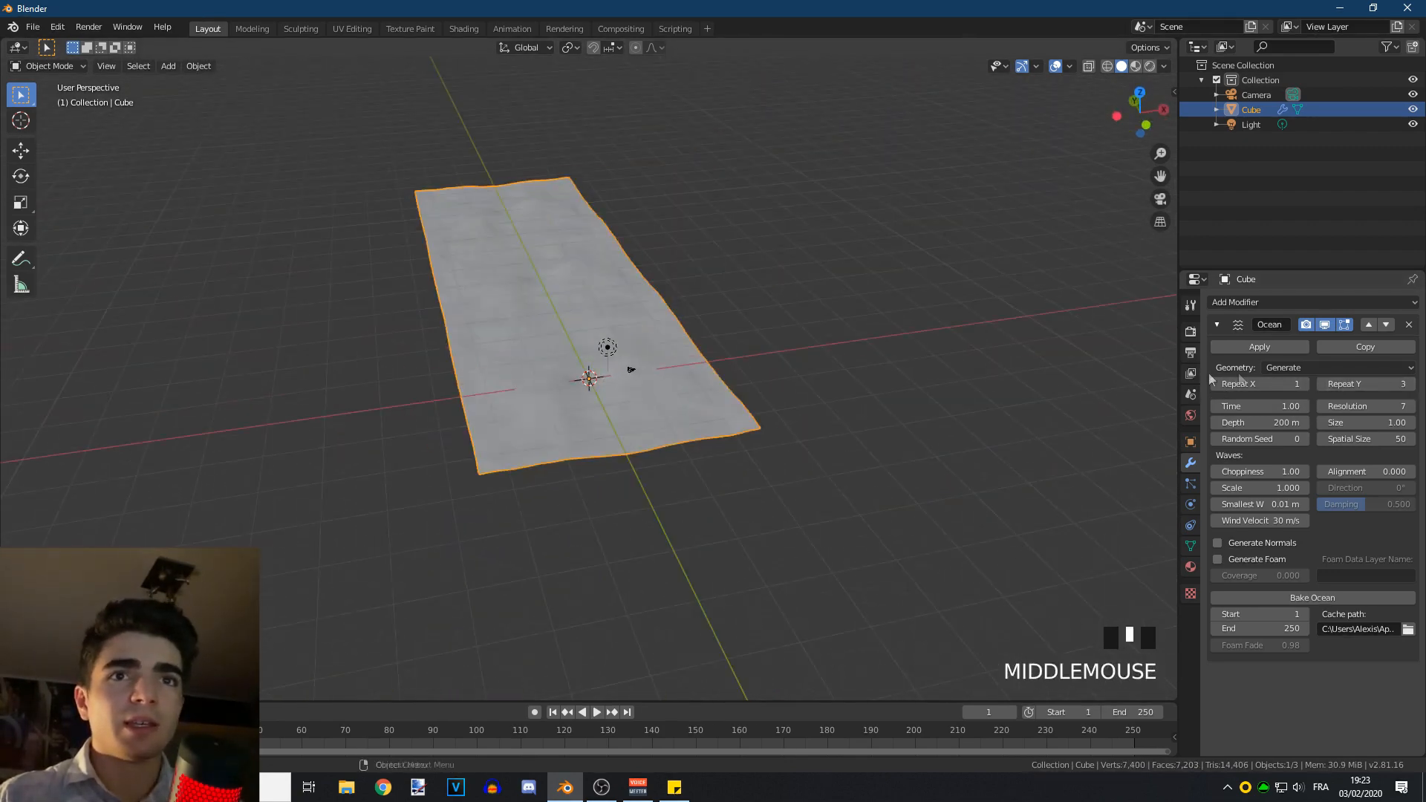
# Raise Repeat X to 5 to extend the ocean surface along both axes
pyautogui.click(1303, 384)
pyautogui.click(1303, 384)
pyautogui.click(1304, 384)
pyautogui.click(1303, 384)
pyautogui.scroll(-5, 870, 373)
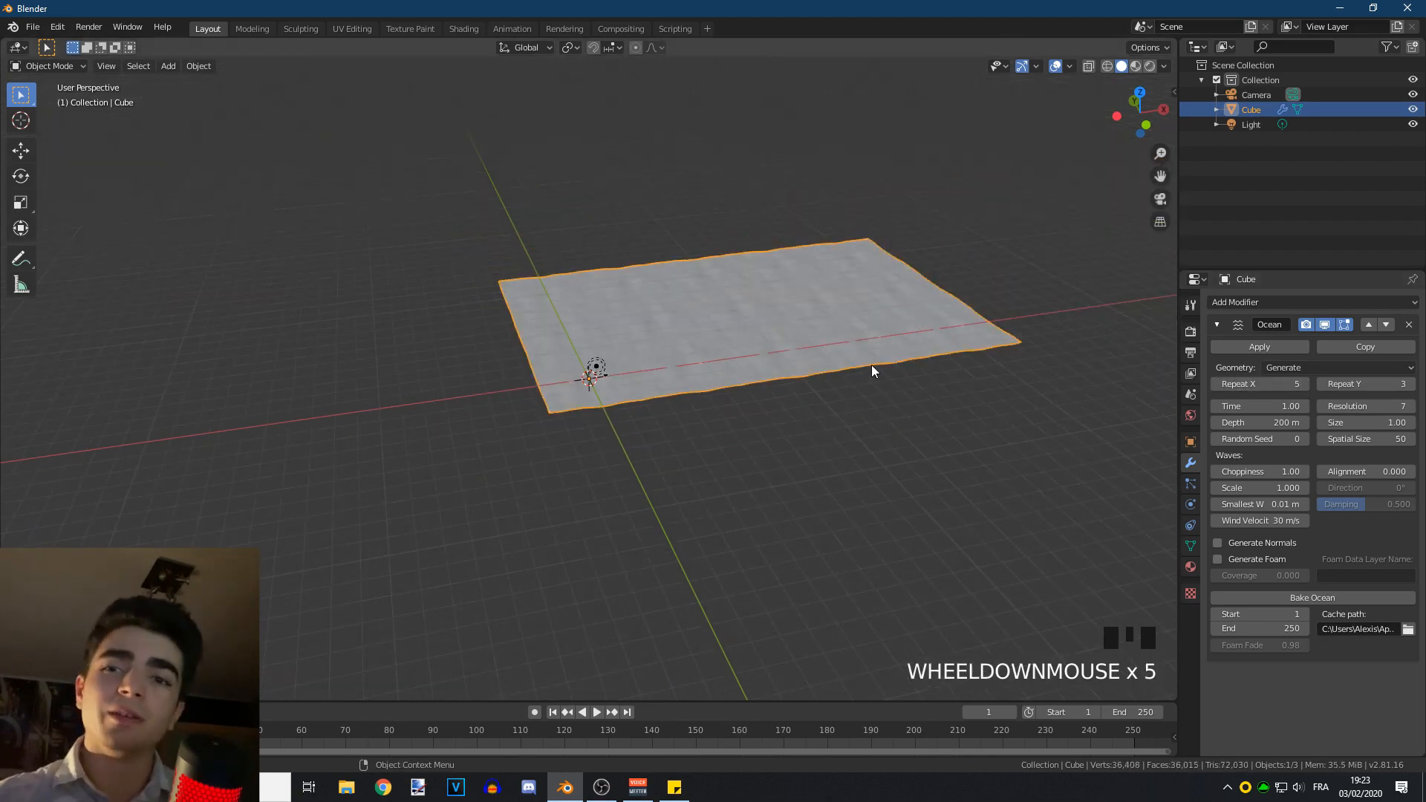
# Reset both Repeat X and Repeat Y of the Ocean modifier to 1
pyautogui.click(1264, 383)
pyautogui.write('1')
pyautogui.press('Return')
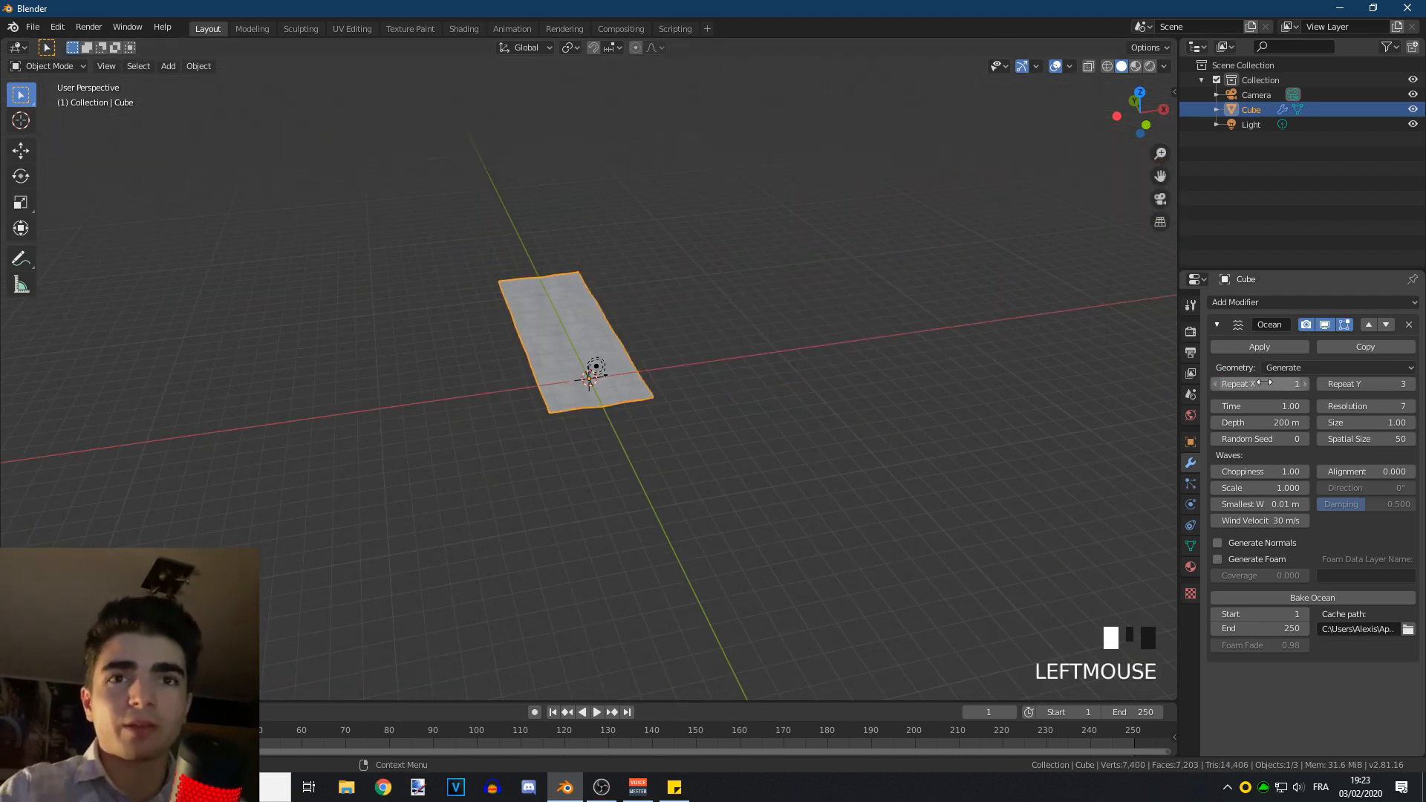
pyautogui.doubleClick(1370, 383)
pyautogui.write('1')
pyautogui.press('Return')
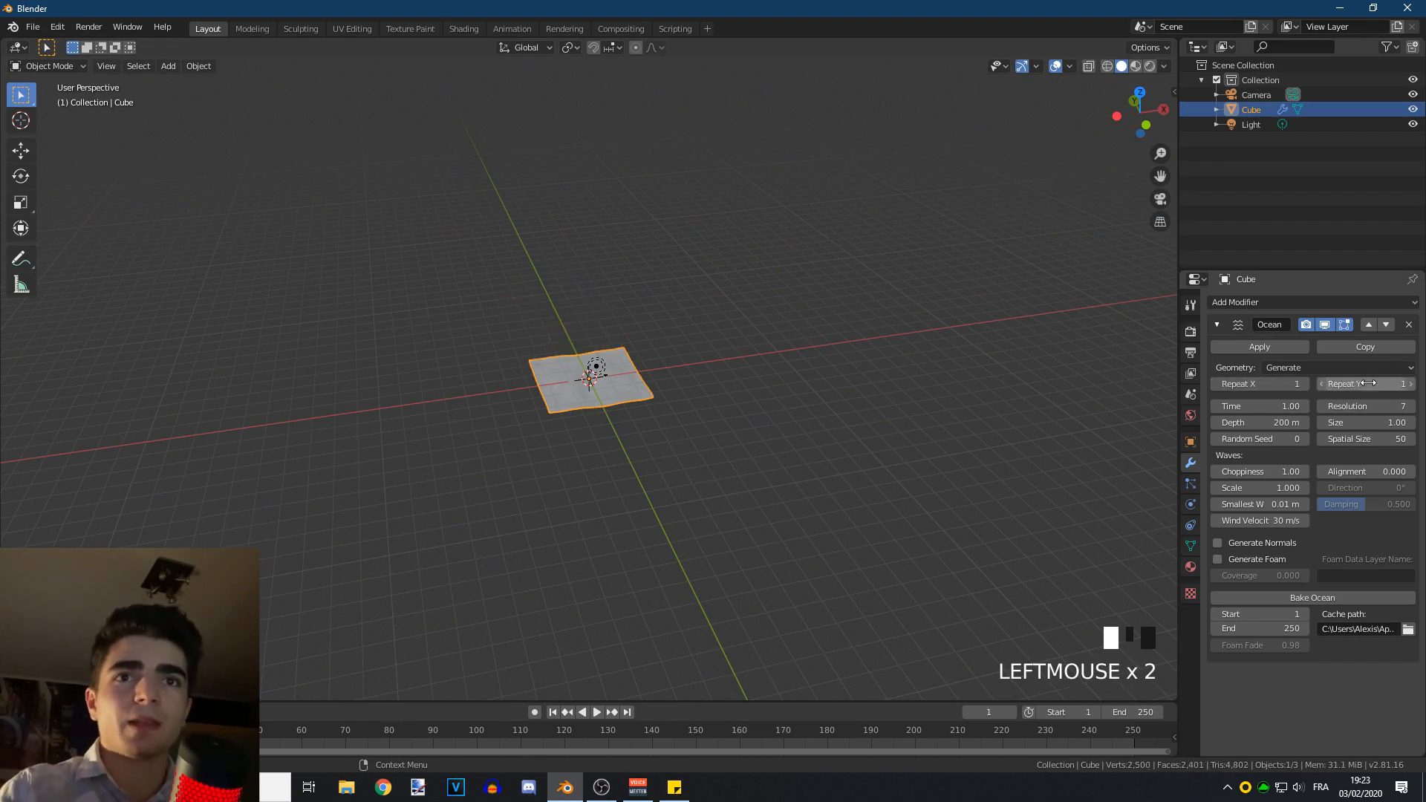
# Try raising the Ocean modifier's Time to about 7.47 to move the waves, and restore it to 1
pyautogui.scroll(7, 815, 399)
pyautogui.scroll(-1, 798, 408)
pyautogui.moveTo(797, 406); pyautogui.dragTo(723, 375, button='middle')
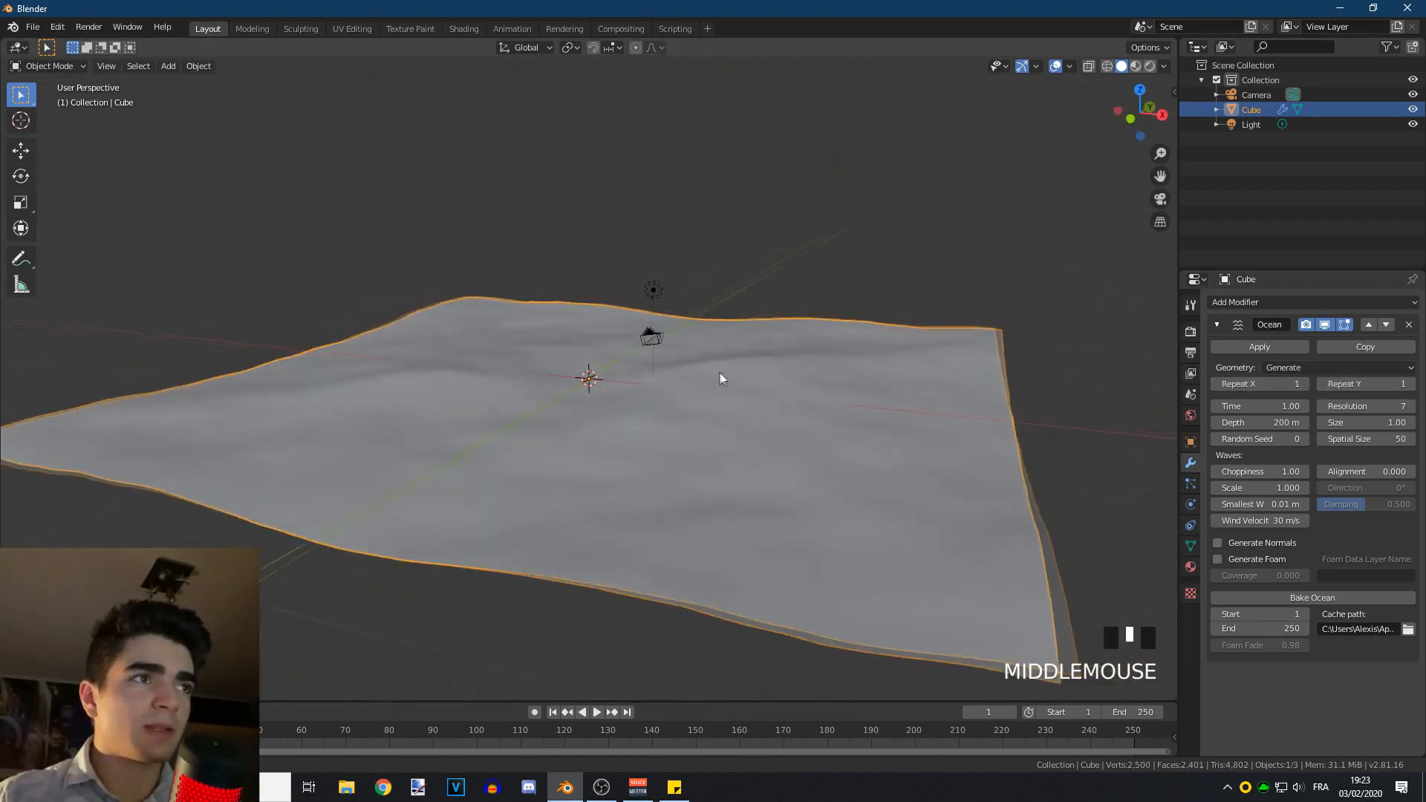
pyautogui.scroll(3, 726, 378)
pyautogui.scroll(-1, 726, 379)
pyautogui.moveTo(809, 392)
pyautogui.mouseDown(button='middle')
pyautogui.moveTo(785, 376)
pyautogui.moveTo(803, 371)
pyautogui.mouseUp(button='middle')
pyautogui.moveTo(1247, 406); pyautogui.dragTo(1385, 406)
pyautogui.click(1253, 407)
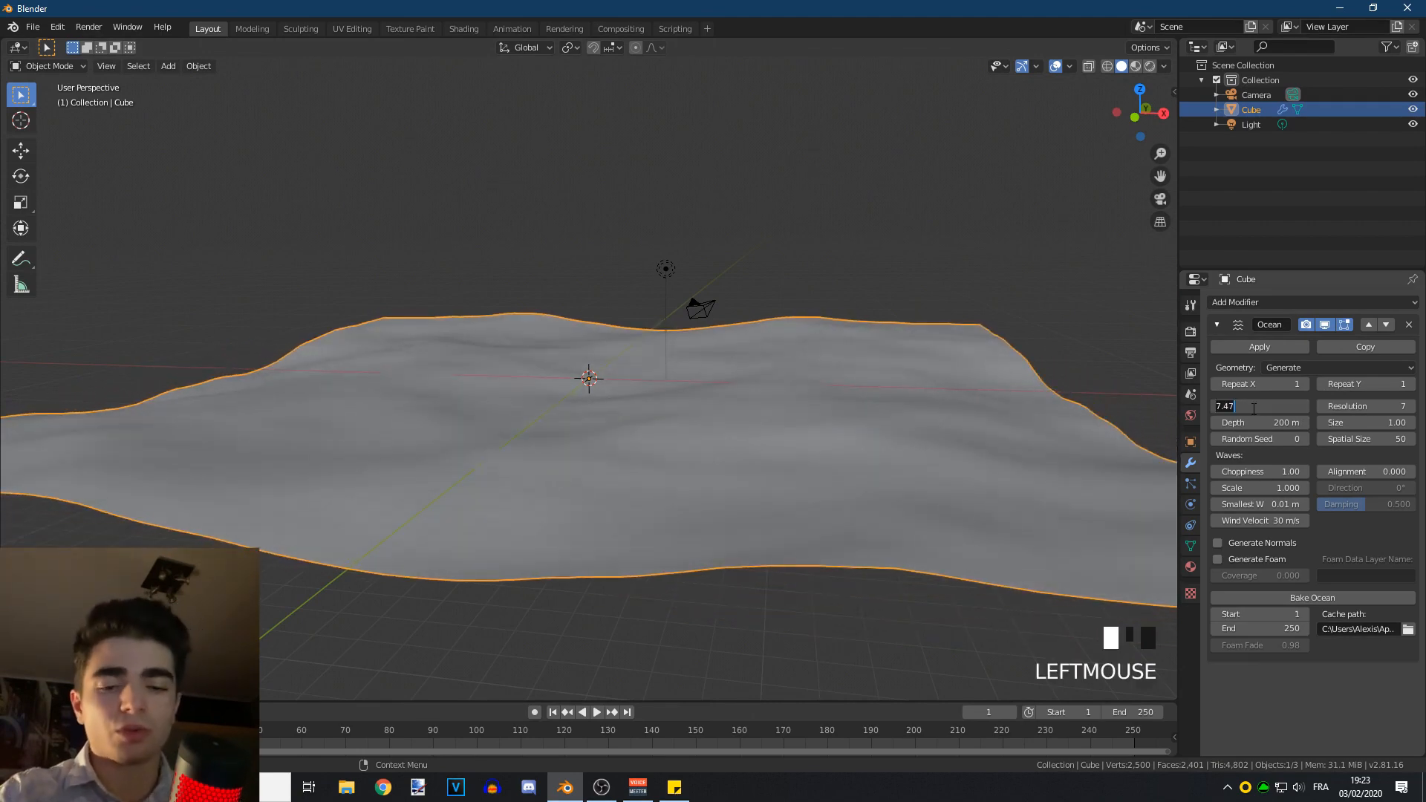
pyautogui.press('Return')
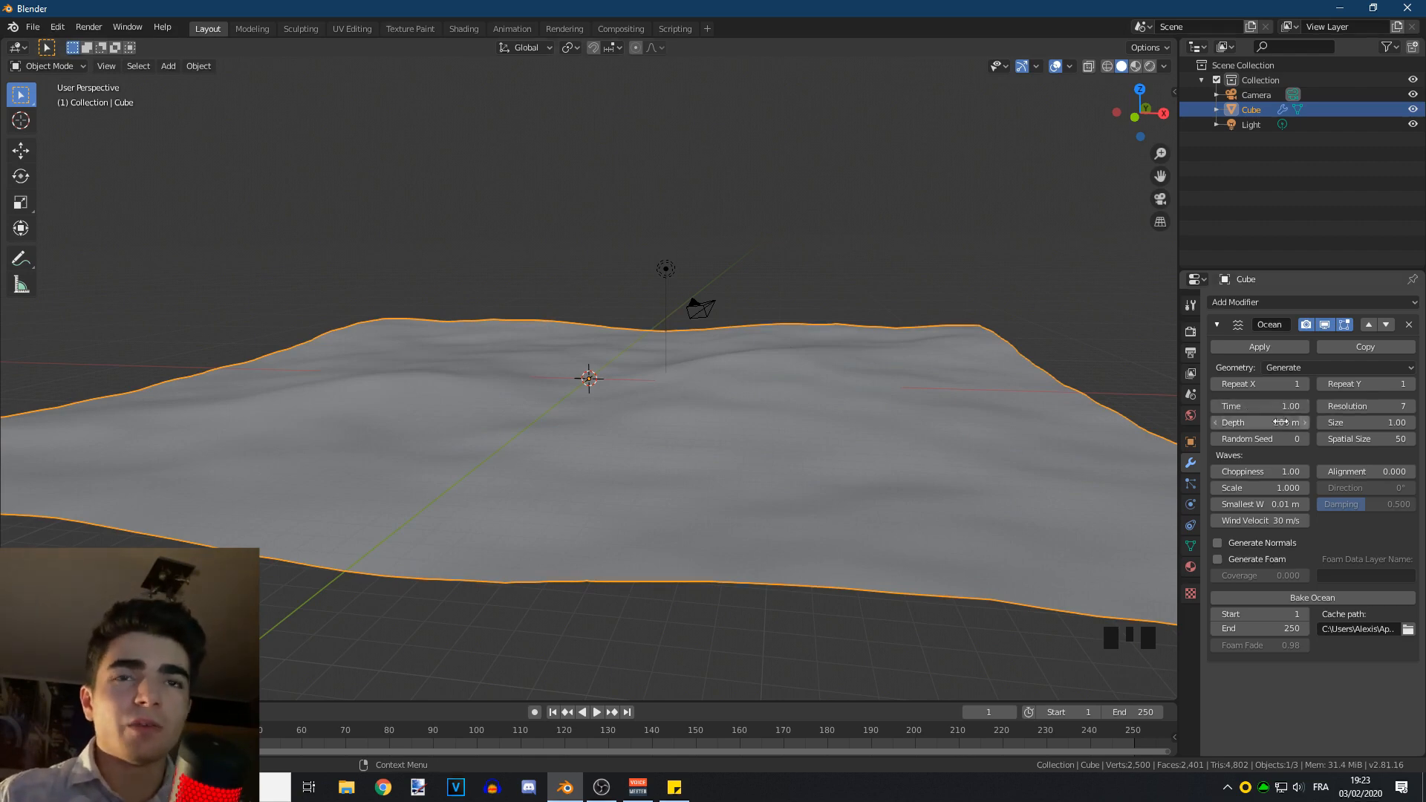
# Set the Ocean modifier's Resolution to 15 and inspect the surface detail
pyautogui.moveTo(763, 356); pyautogui.dragTo(823, 365, button='middle')
pyautogui.click(1370, 405)
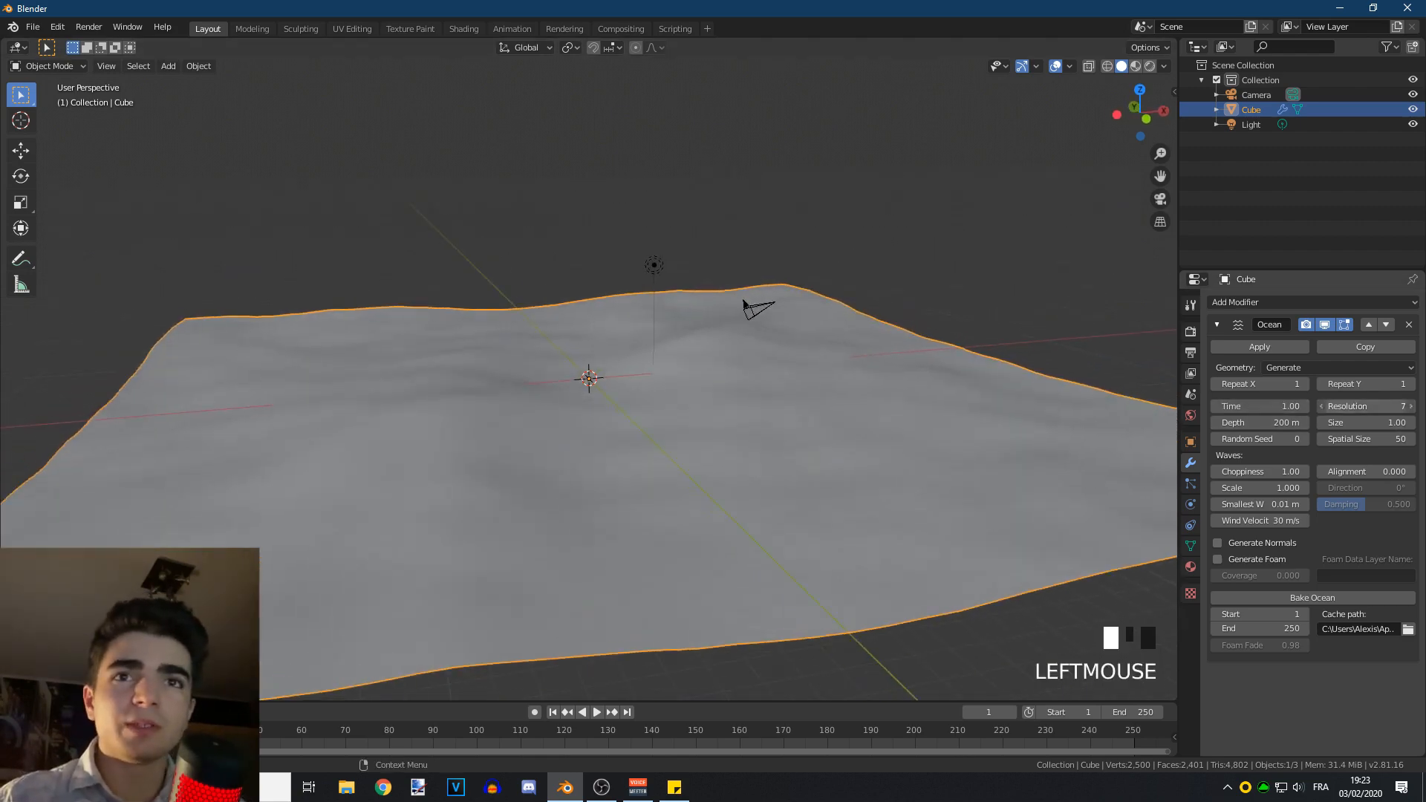
pyautogui.write('15')
pyautogui.press('Return')
pyautogui.scroll(2, 441, 425)
pyautogui.moveTo(441, 425); pyautogui.dragTo(628, 462, button='middle')
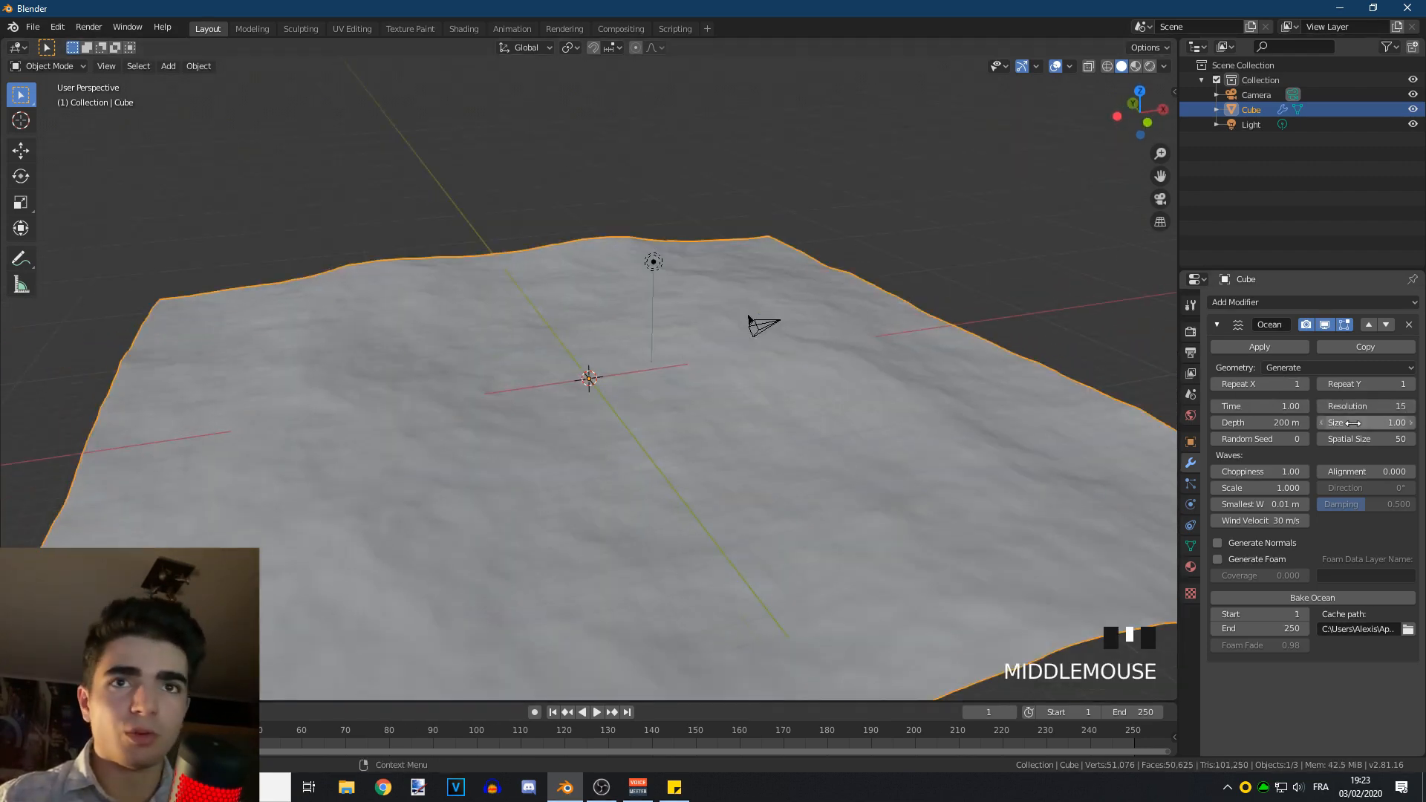
# Try a Resolution of 25 on the Ocean modifier and inspect the finer waves up close
pyautogui.click(1356, 406)
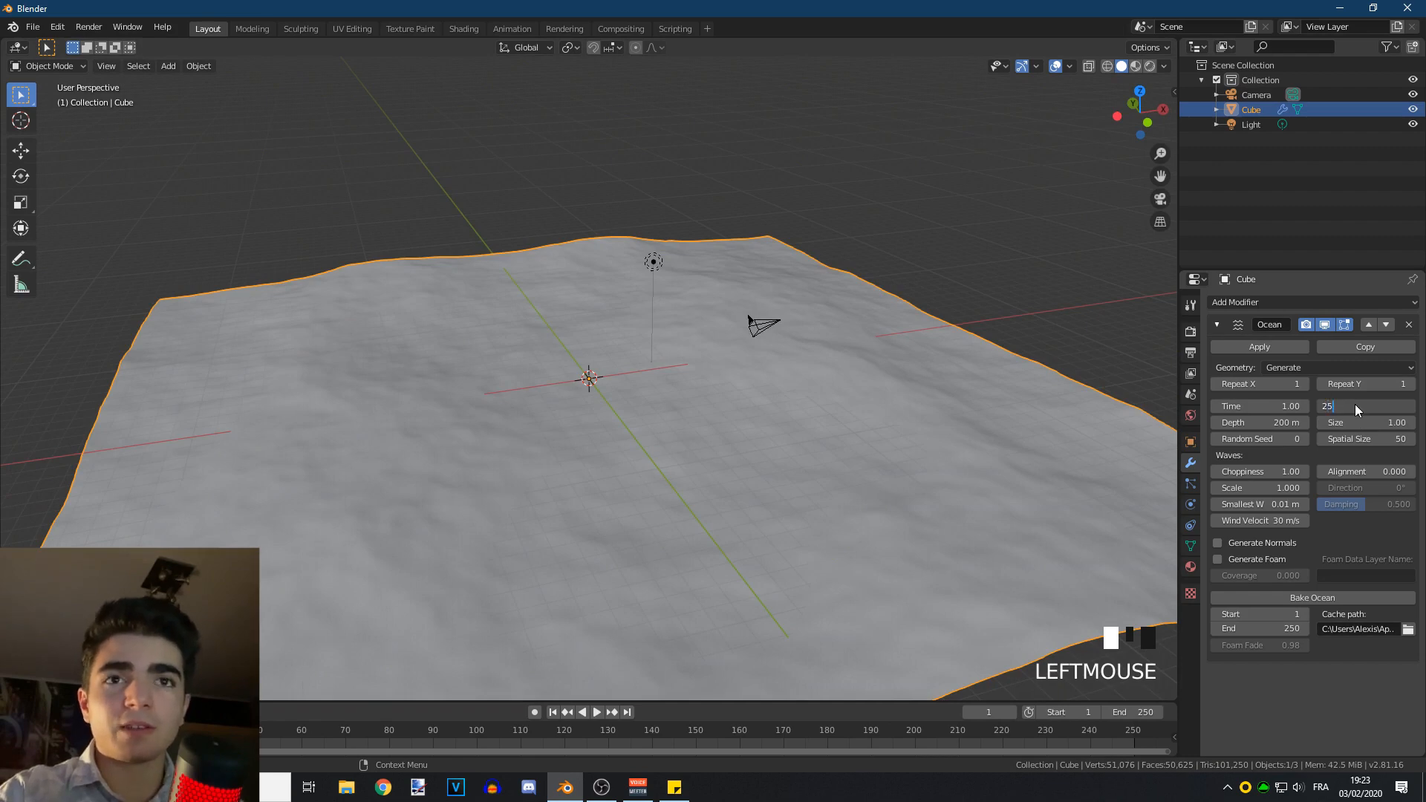
pyautogui.write('25')
pyautogui.press('Return')
pyautogui.scroll(3, 674, 421)
pyautogui.moveTo(674, 421); pyautogui.dragTo(358, 622, button='middle')
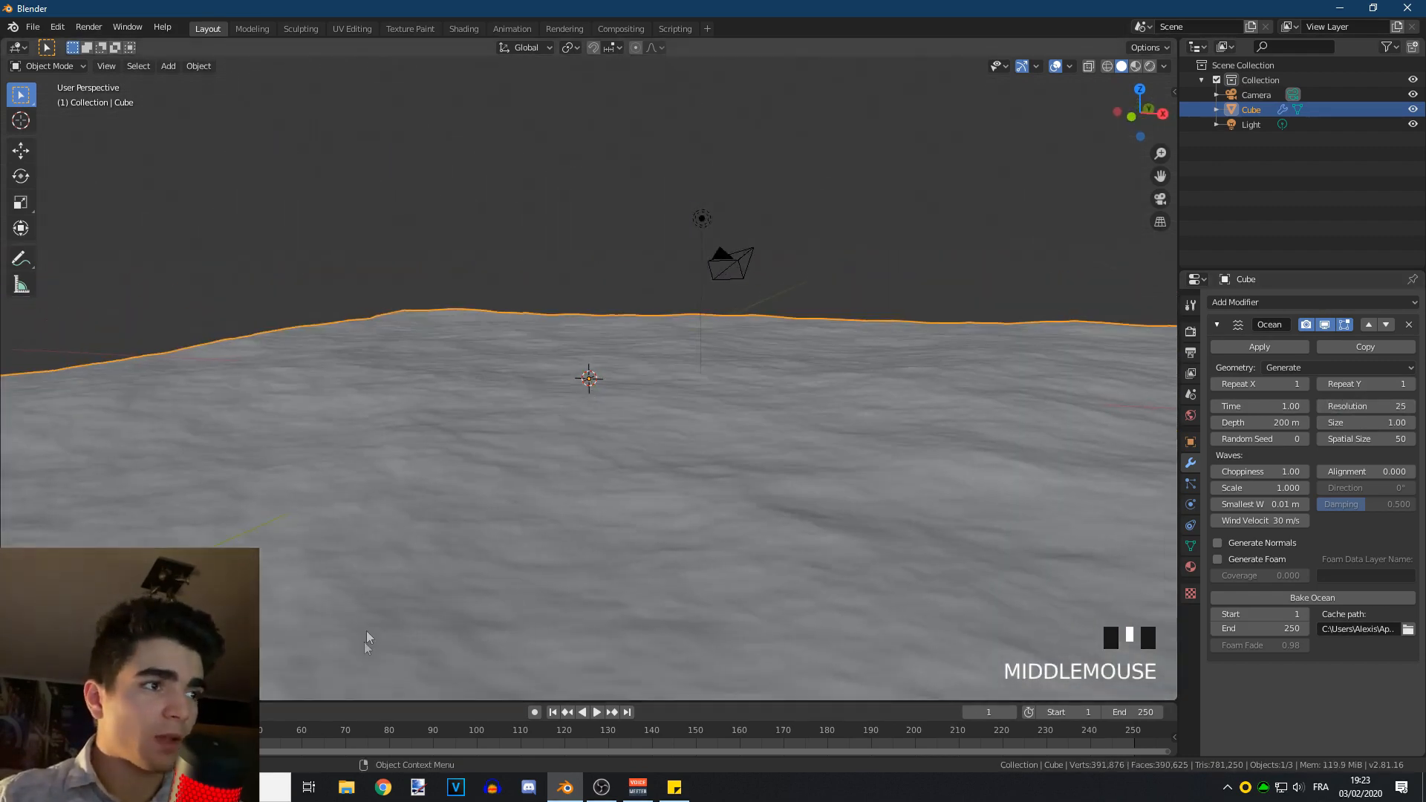
# Play the timeline briefly to check playback with the dense ocean mesh, and return to the first frame
pyautogui.click(596, 712)
pyautogui.click(589, 711)
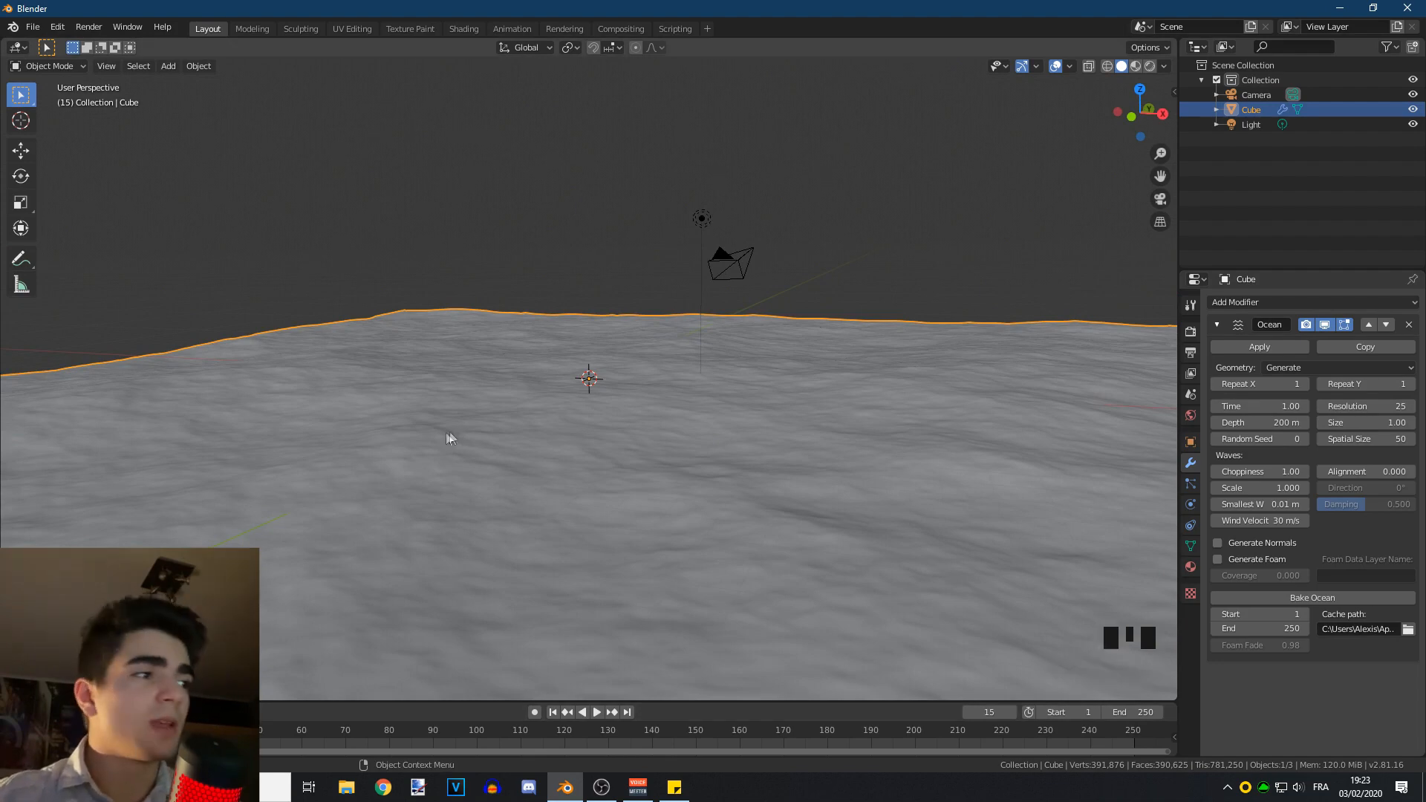
pyautogui.scroll(-2, 560, 657)
pyautogui.click(554, 711)
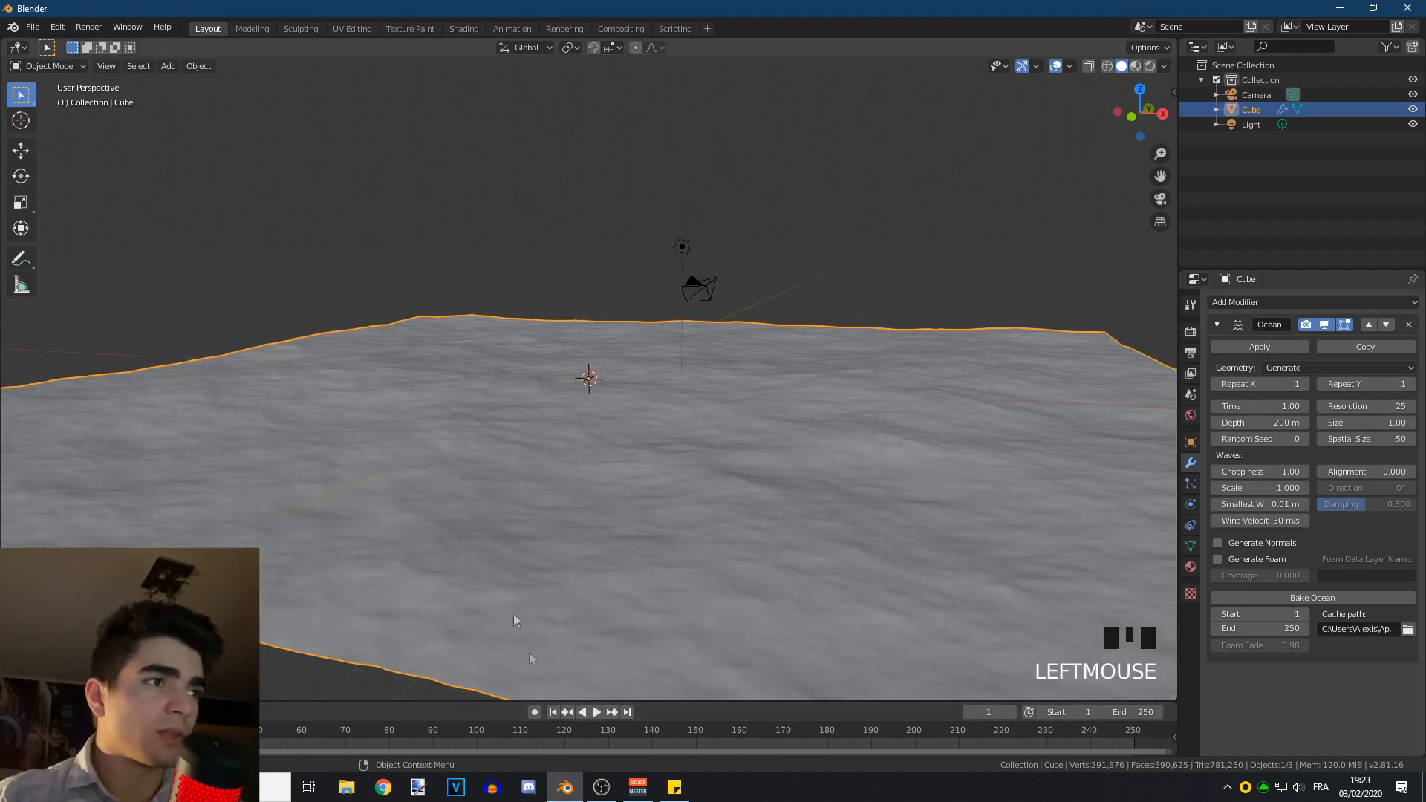
pyautogui.moveTo(532, 662); pyautogui.dragTo(466, 562, button='middle')
pyautogui.scroll(-1, 582, 577)
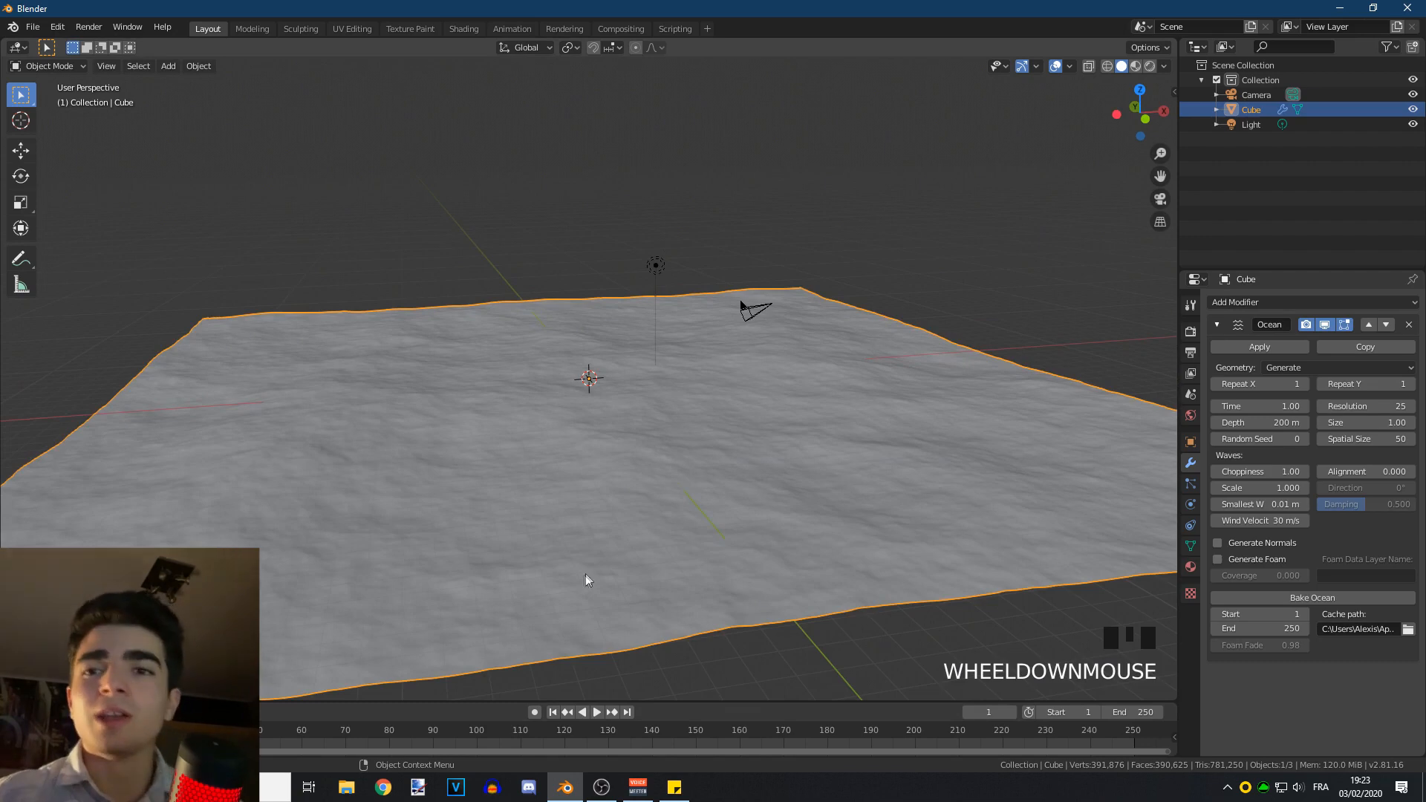
# Reduce the Ocean modifier's Resolution to 15 and check the whole surface
pyautogui.click(1366, 406)
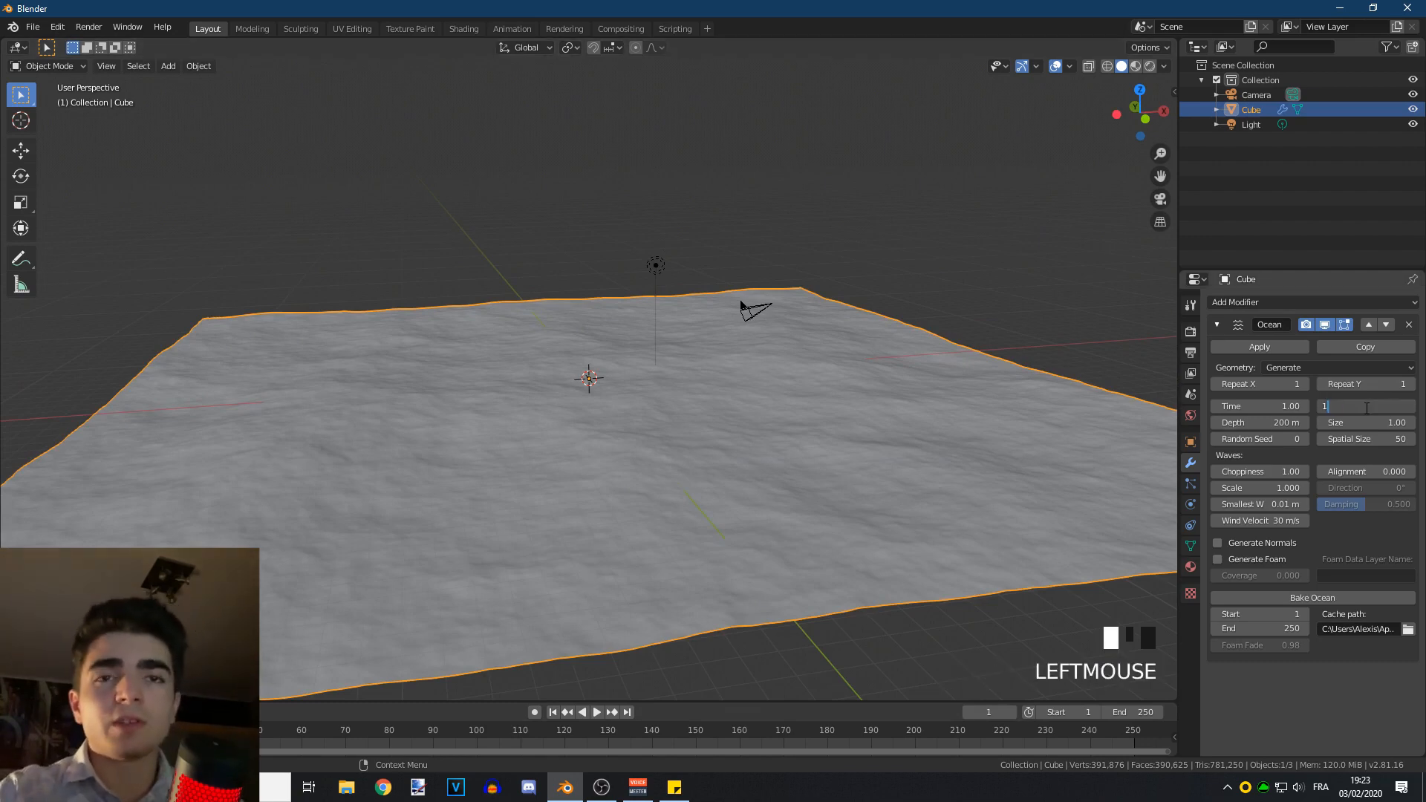
pyautogui.write('15')
pyautogui.press('Return')
pyautogui.scroll(-1, 760, 459)
pyautogui.scroll(2, 822, 449)
pyautogui.moveTo(822, 448); pyautogui.dragTo(1002, 471, button='middle')
pyautogui.scroll(-6, 1003, 471)
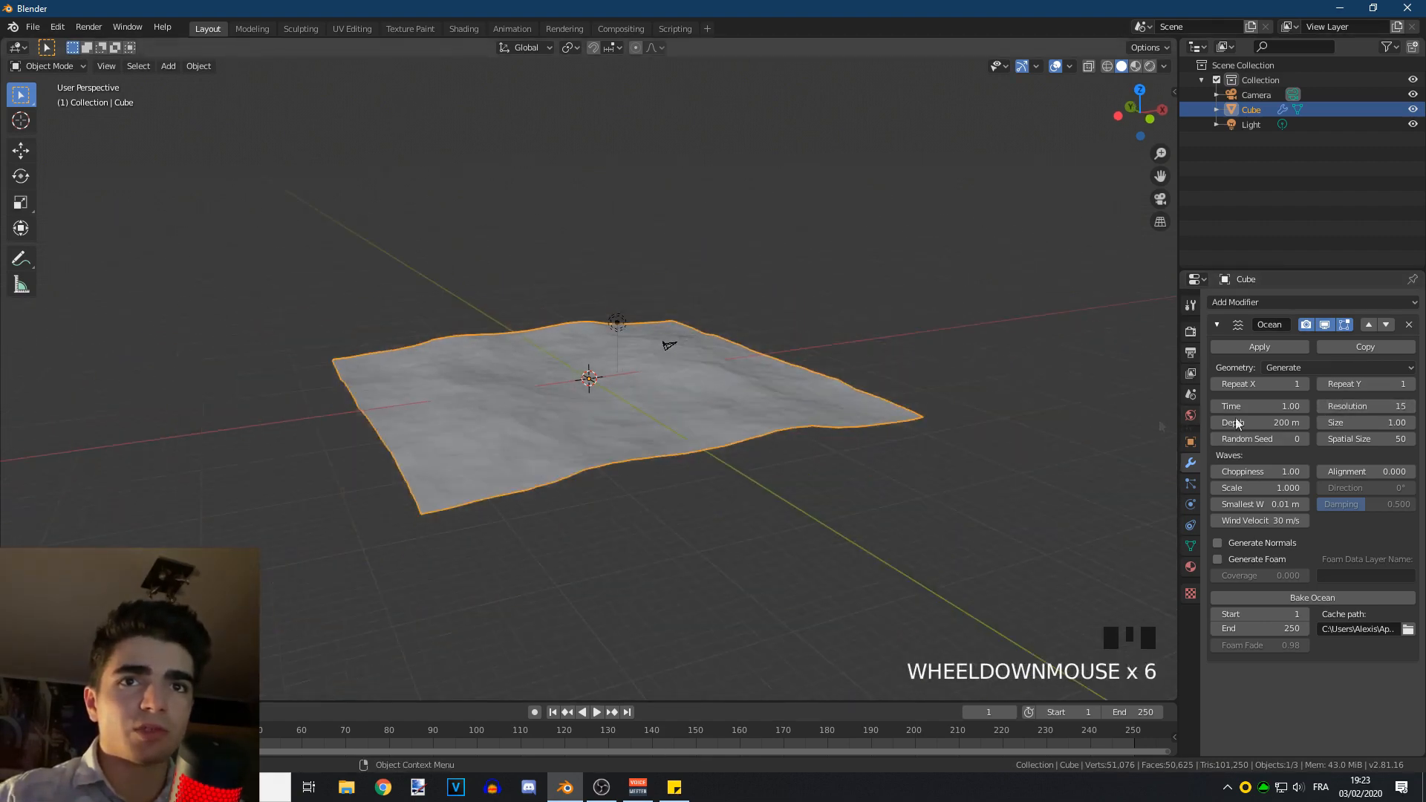
# Try a larger Size for the ocean surface and restore it to 1
pyautogui.moveTo(1372, 423); pyautogui.dragTo(1407, 424)
pyautogui.click(1361, 423)
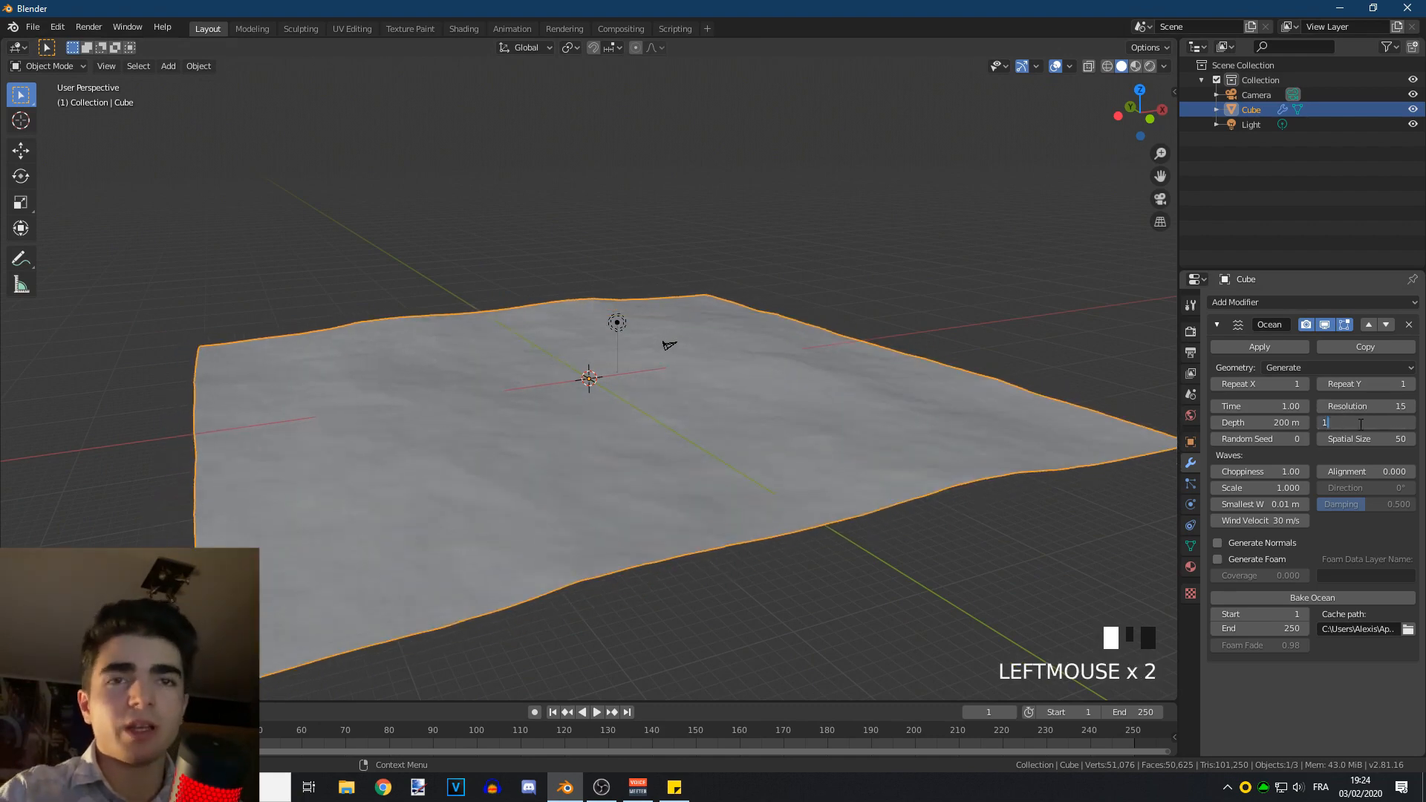
pyautogui.press('Return')
pyautogui.scroll(4, 723, 366)
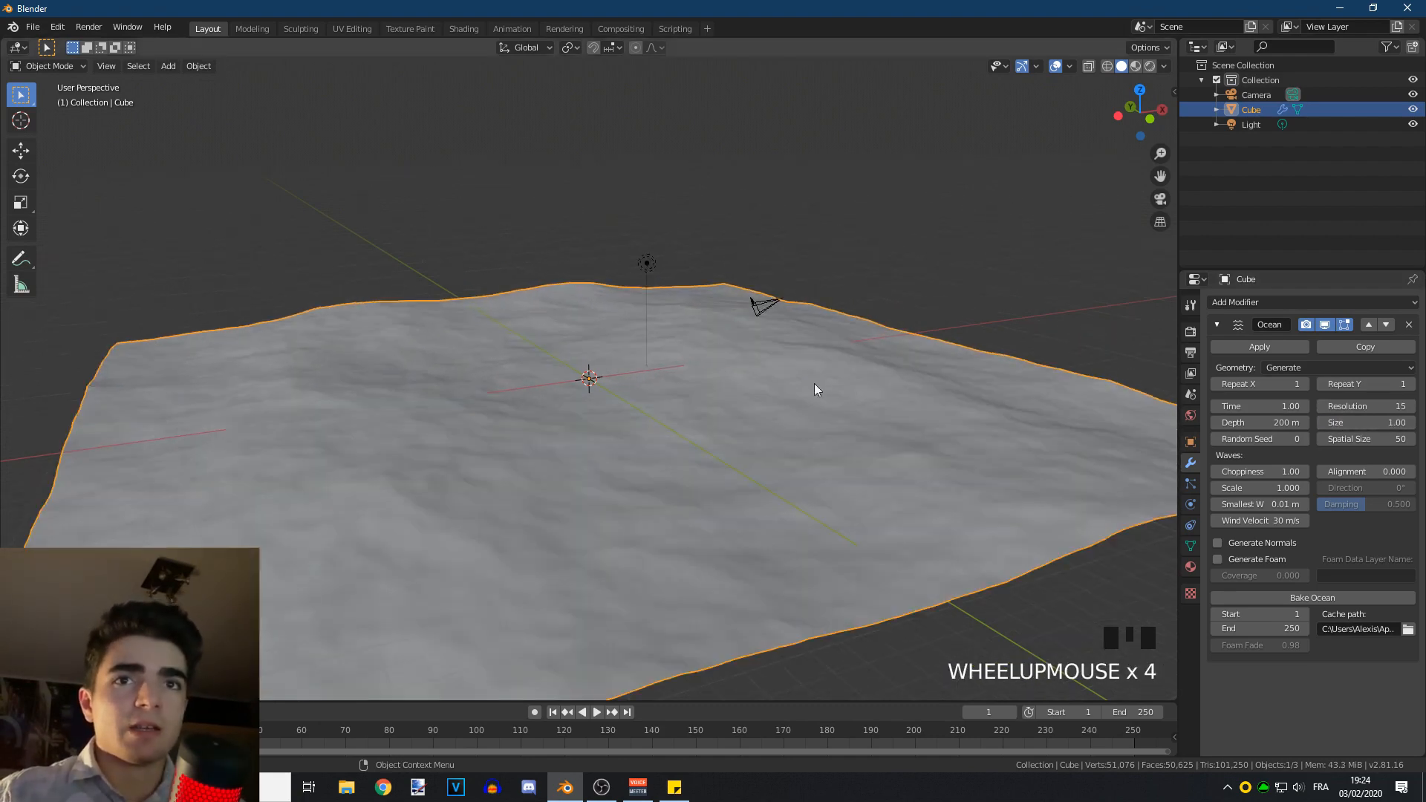
# Set the Ocean modifier's Random Seed to 15 and briefly play the timeline to check the new wave pattern
pyautogui.scroll(-1, 834, 403)
pyautogui.moveTo(1248, 440)
pyautogui.mouseDown()
pyautogui.moveTo(1307, 440)
pyautogui.moveTo(1262, 439)
pyautogui.mouseUp()
pyautogui.moveTo(951, 430); pyautogui.dragTo(343, 612, button='middle')
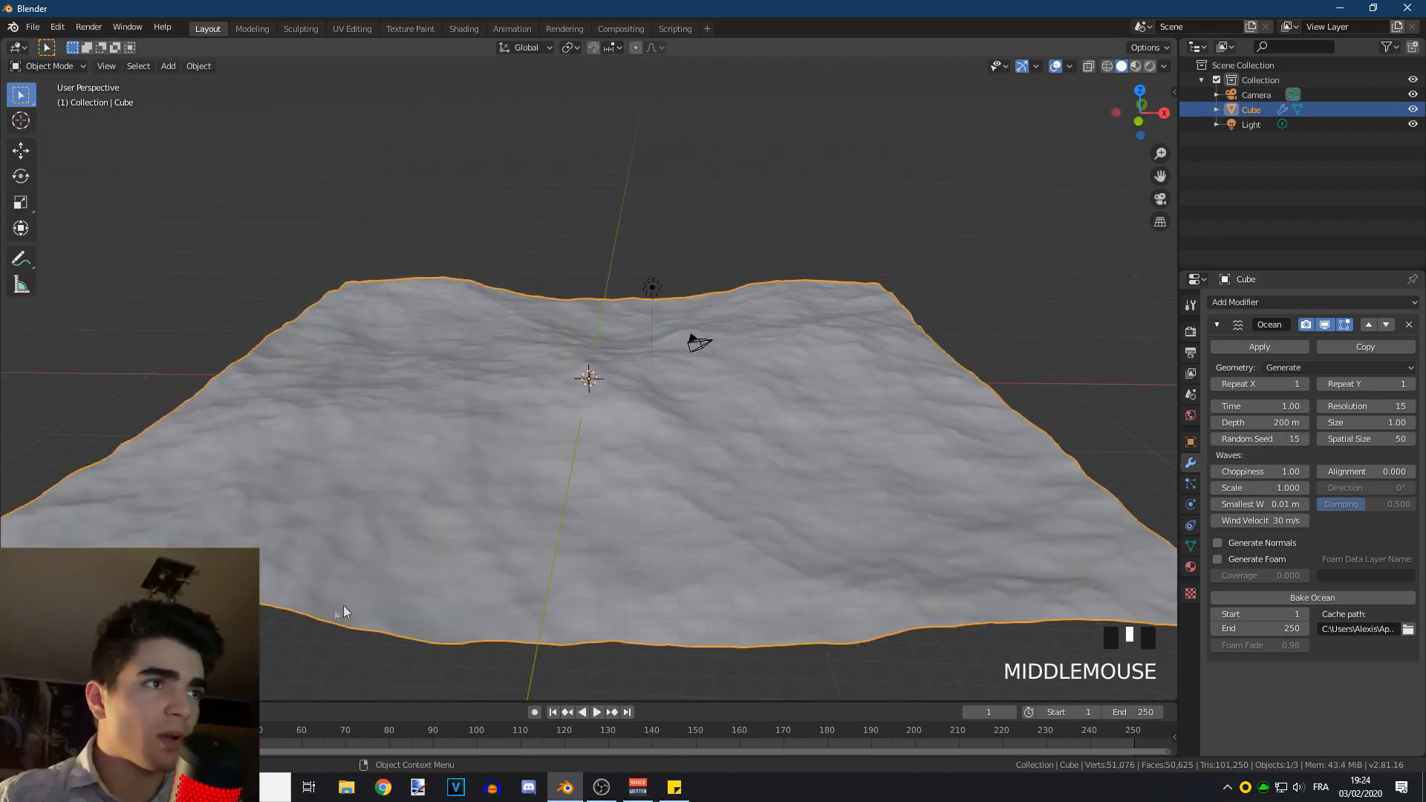
pyautogui.click(596, 711)
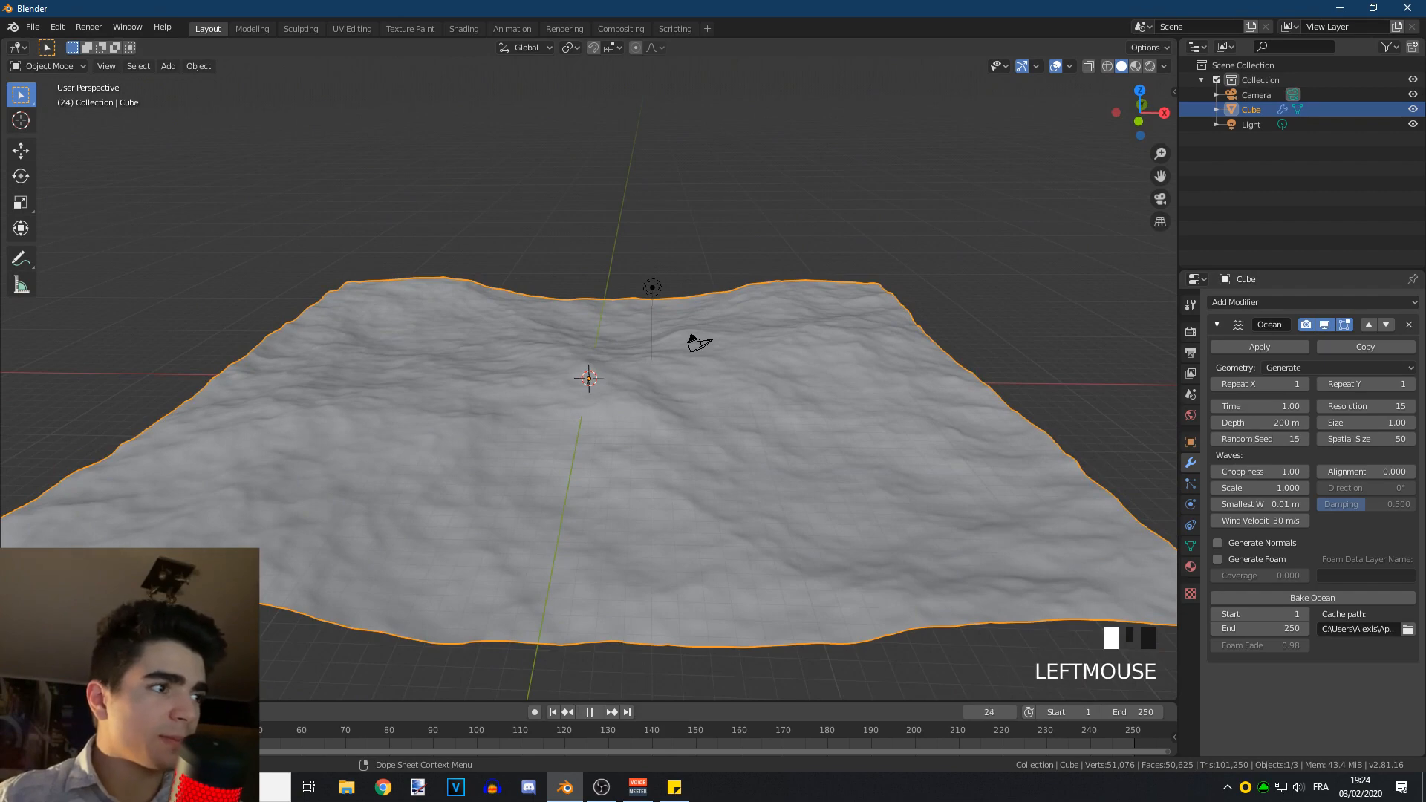
pyautogui.press('Escape')
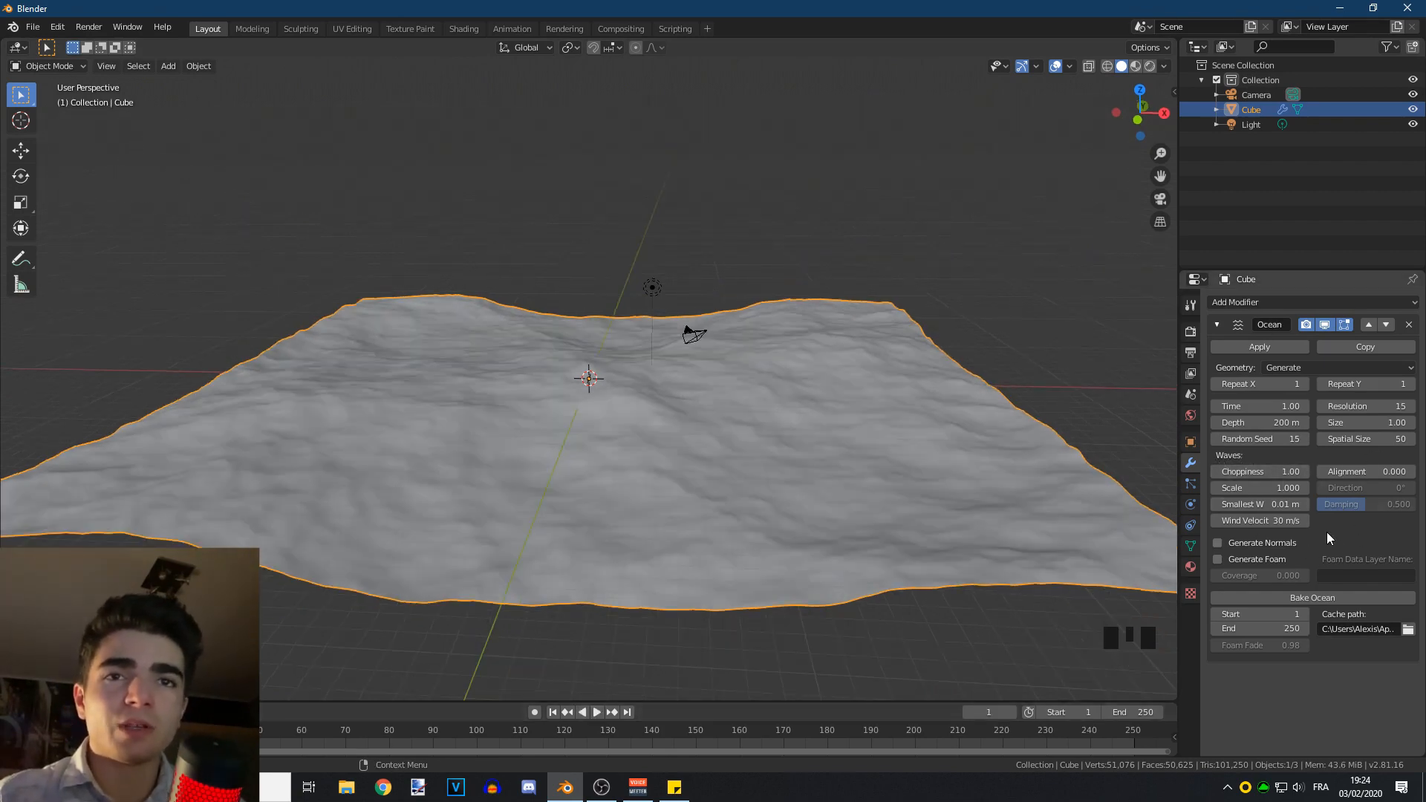
# Set the Ocean modifier's Choppiness to 2.68, inspect the waves up close and play the timeline briefly
pyautogui.moveTo(1233, 472)
pyautogui.mouseDown()
pyautogui.moveTo(1278, 472)
pyautogui.moveTo(1218, 472)
pyautogui.moveTo(1256, 471)
pyautogui.mouseUp()
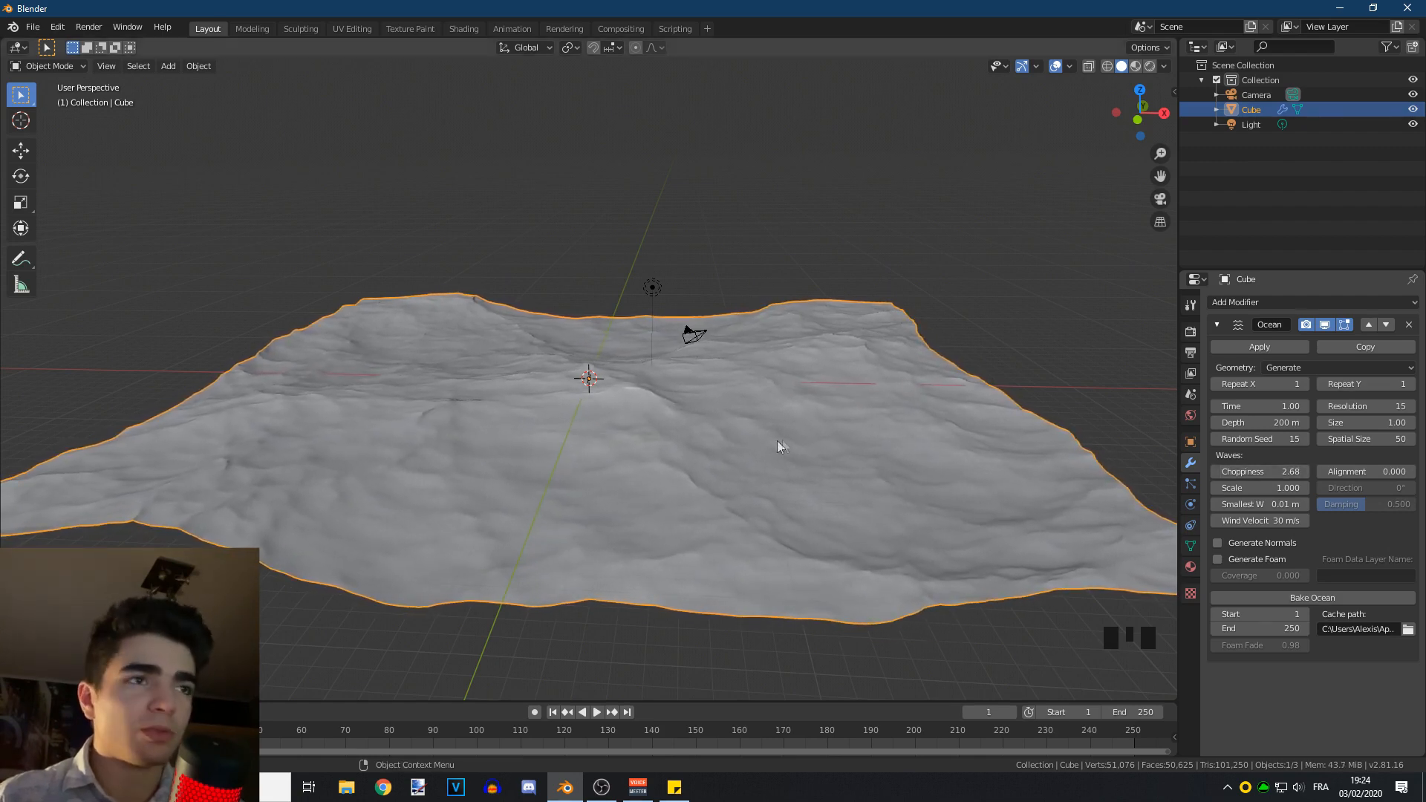
pyautogui.scroll(2, 743, 449)
pyautogui.moveTo(698, 462); pyautogui.dragTo(597, 450, button='middle')
pyautogui.scroll(-1, 585, 455)
pyautogui.scroll(2, 593, 453)
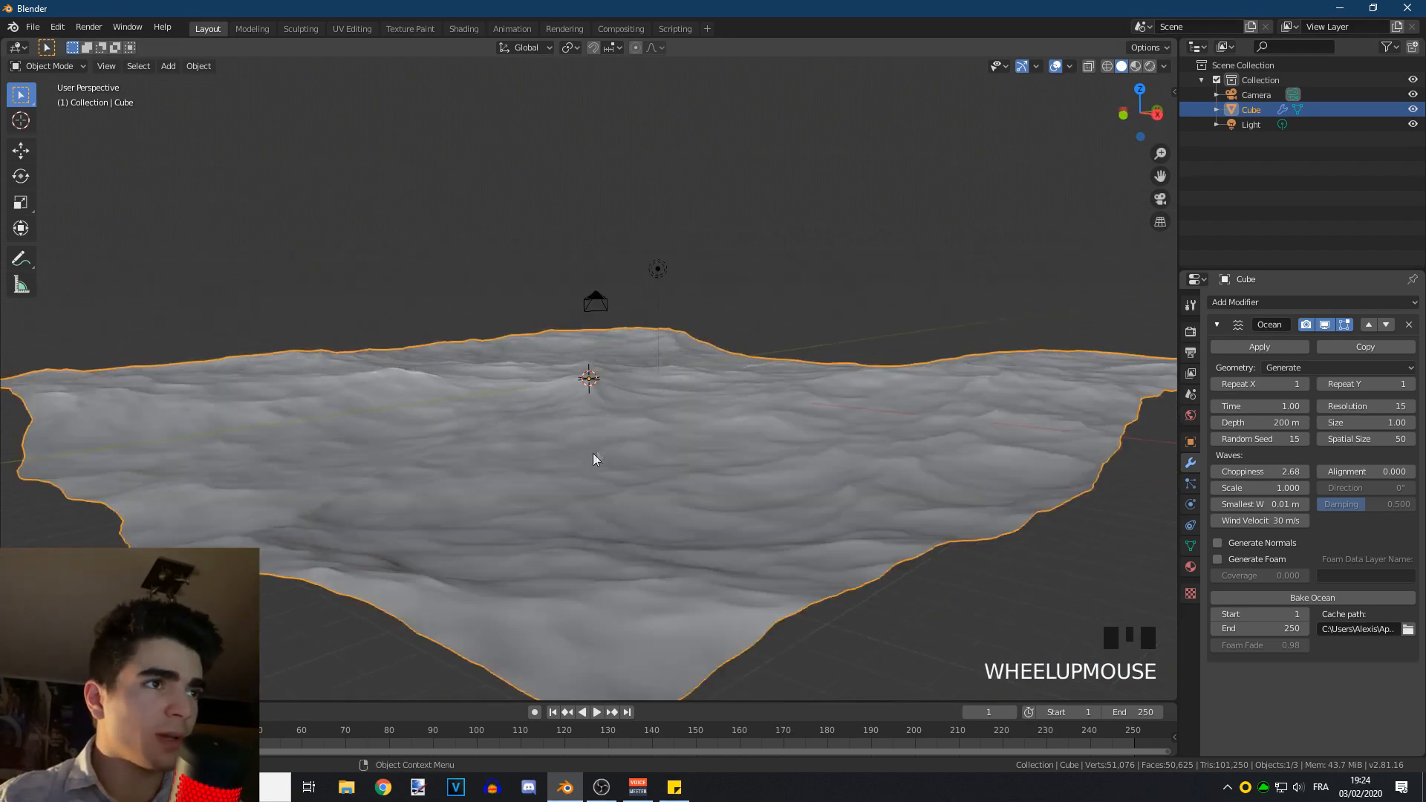
pyautogui.click(596, 712)
pyautogui.press('Escape')
# Try other Time values on the Ocean modifier to watch the waves move, and restore it to 1
pyautogui.scroll(-2, 1137, 419)
pyautogui.scroll(2, 1161, 403)
pyautogui.moveTo(1263, 406)
pyautogui.mouseDown()
pyautogui.moveTo(1292, 406)
pyautogui.moveTo(1262, 406)
pyautogui.mouseUp()
pyautogui.doubleClick(1263, 406)
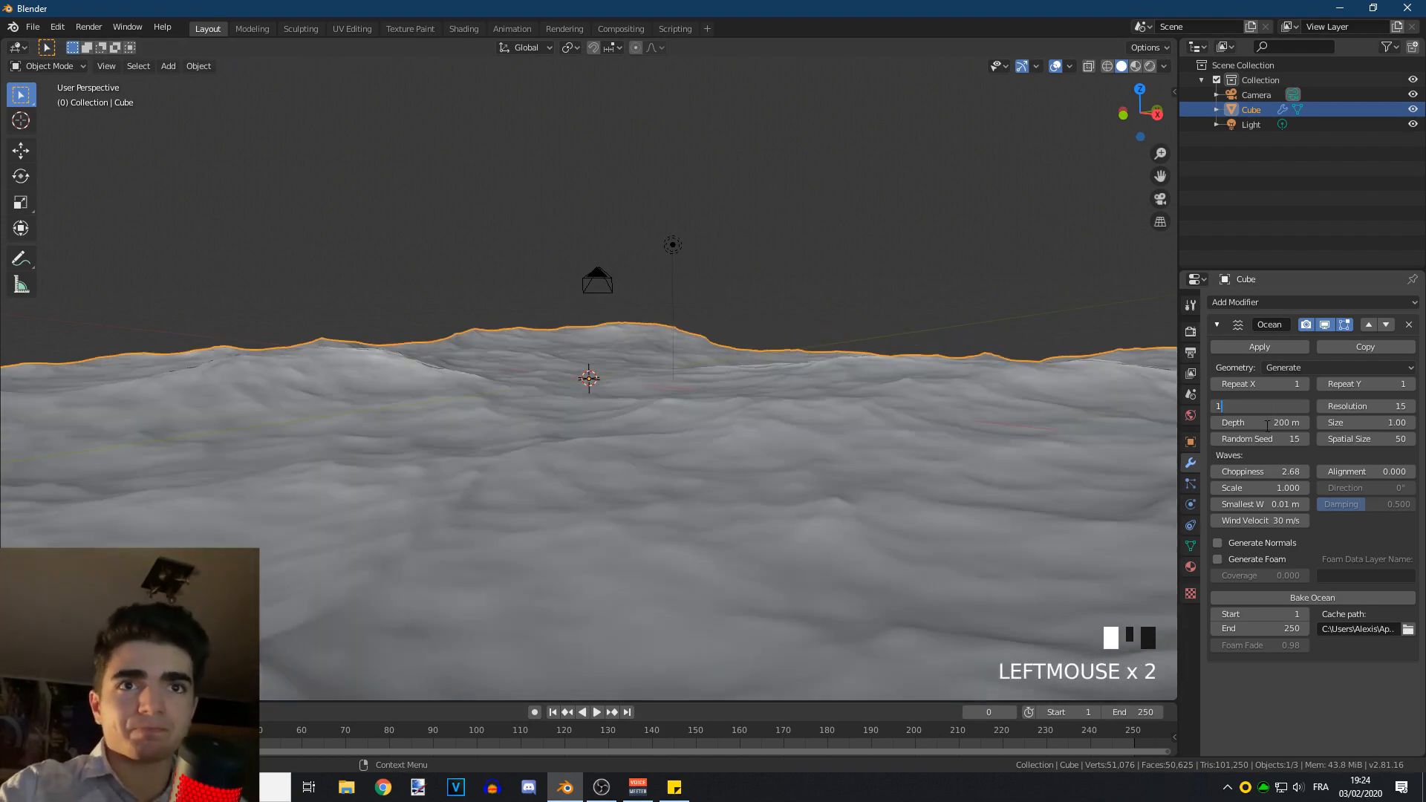
pyautogui.press('Return')
# Try a Smallest Wave value of 0.31 m on the ocean surface and restore it to 0.01 m
pyautogui.scroll(-2, 996, 465)
pyautogui.scroll(1, 948, 474)
pyautogui.moveTo(1245, 504)
pyautogui.mouseDown()
pyautogui.moveTo(1277, 503)
pyautogui.moveTo(1263, 504)
pyautogui.mouseUp()
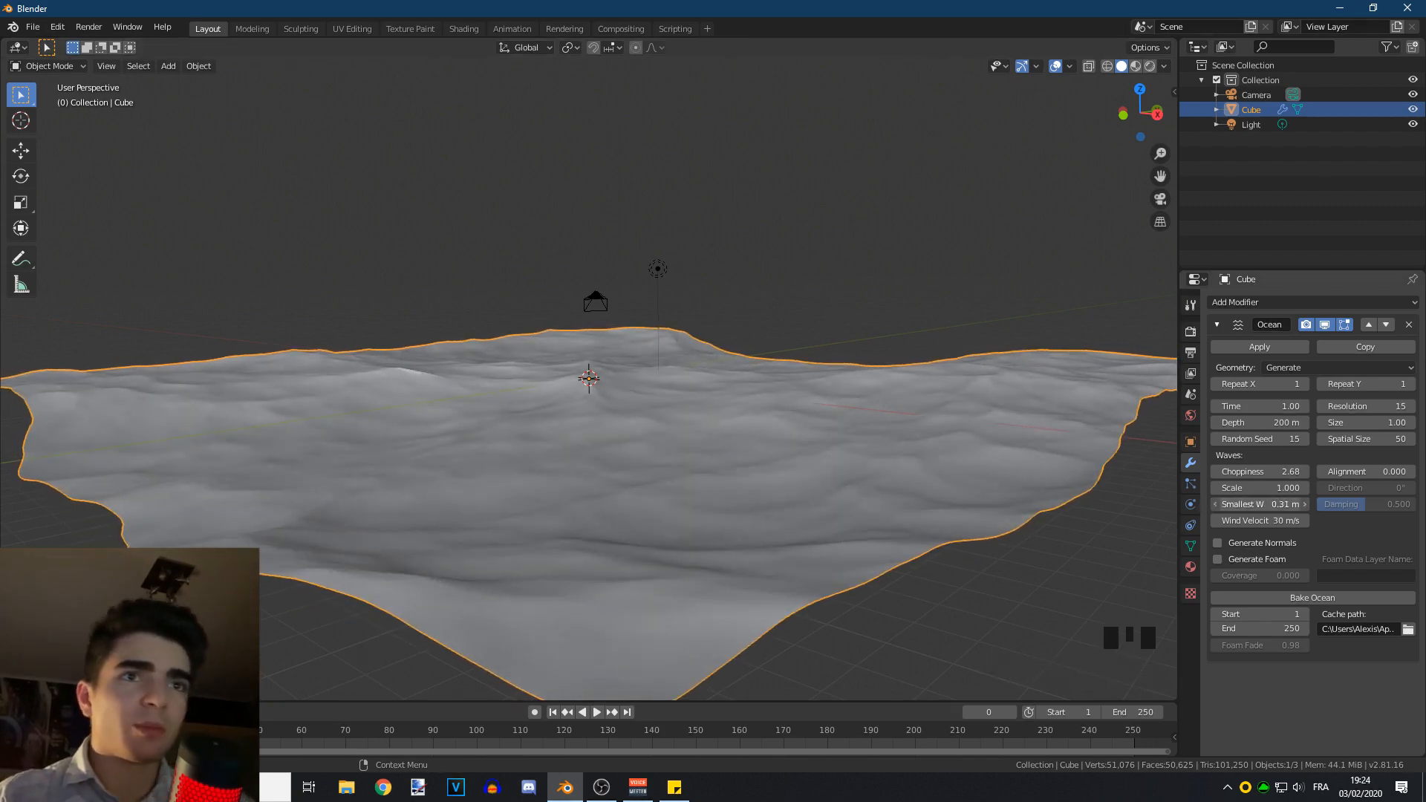
pyautogui.click(1255, 504)
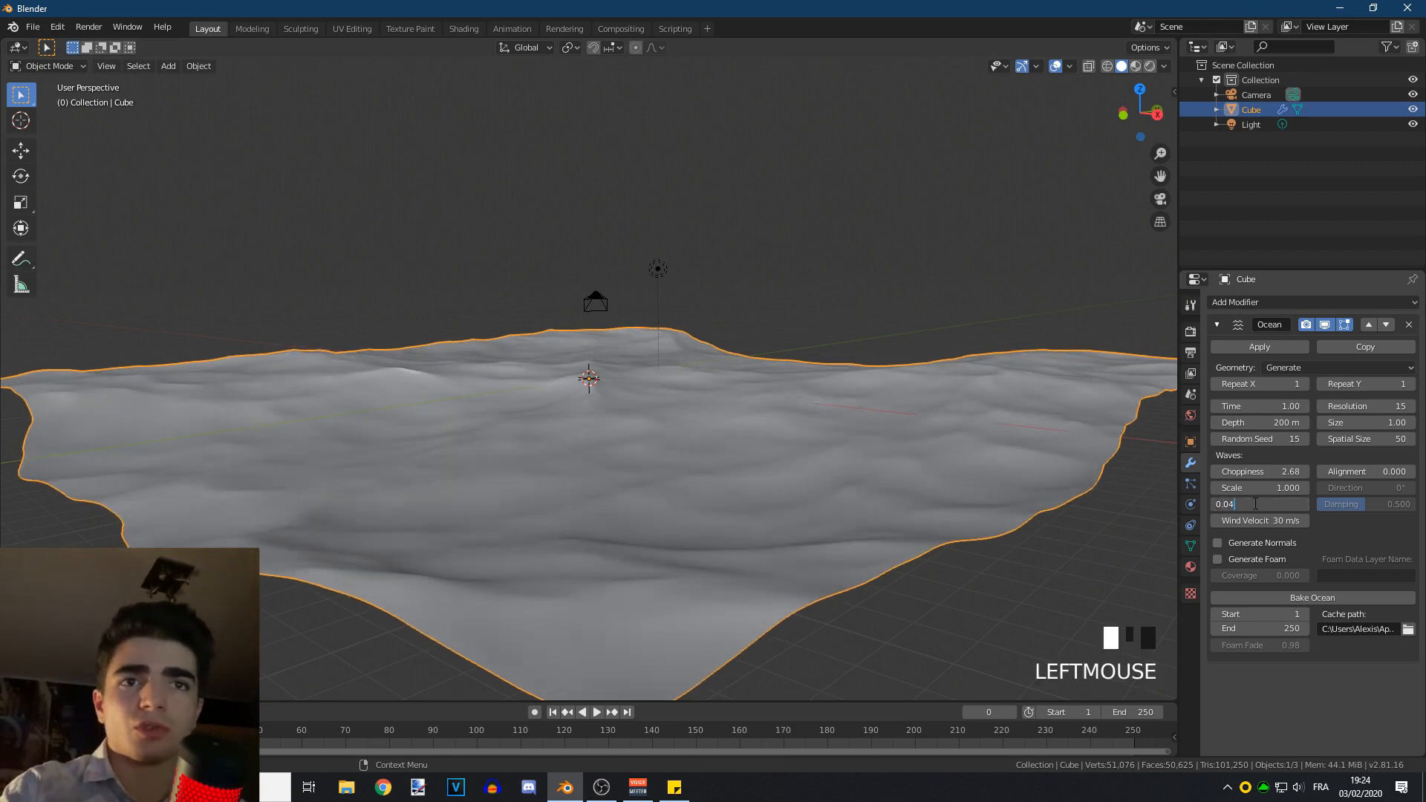
pyautogui.press('Return')
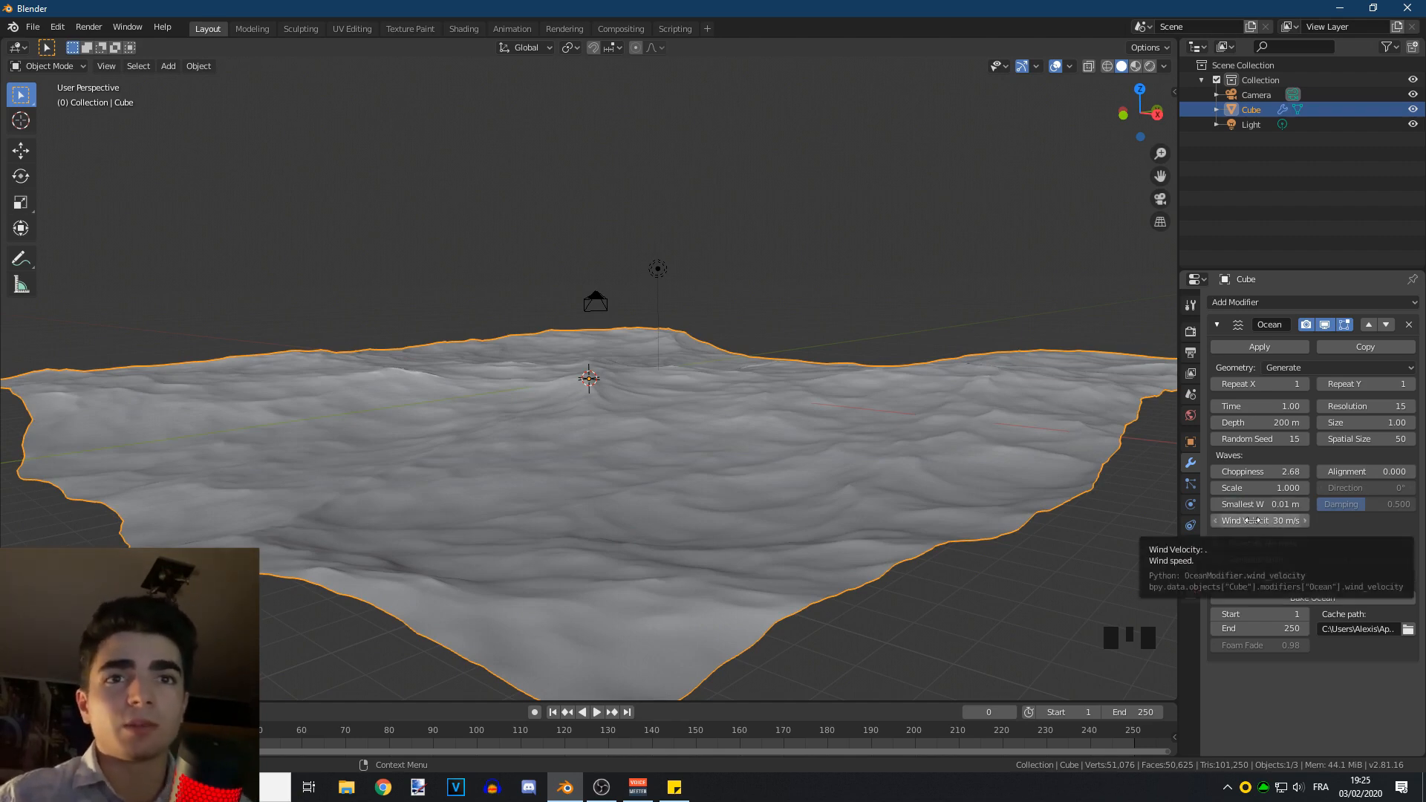
# Set the Ocean modifier's Wind Velocity to 50 m/s
pyautogui.click(1253, 520)
pyautogui.write('50')
pyautogui.press('Return')
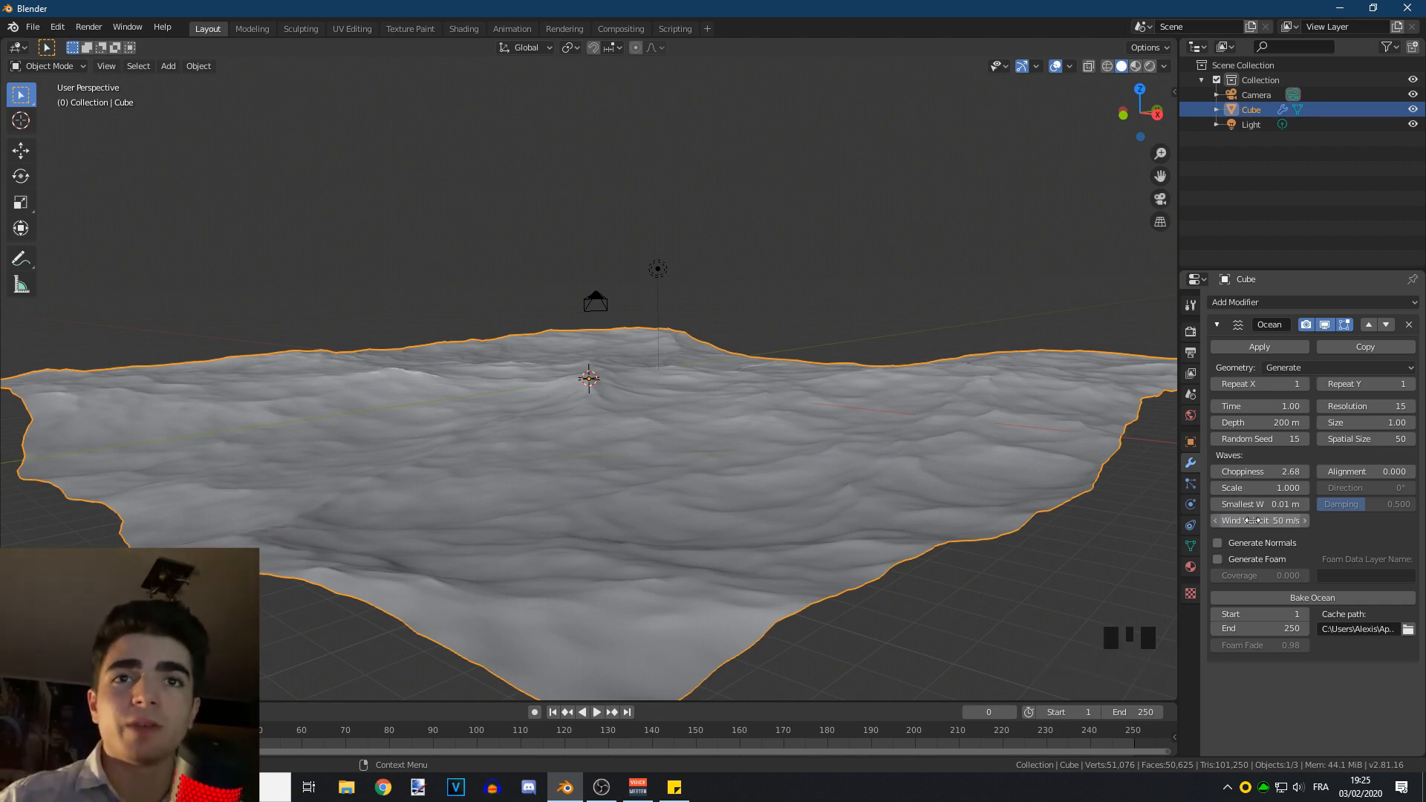
# Try a higher Alignment for the ocean waves and restore it to 0
pyautogui.moveTo(1363, 473)
pyautogui.mouseDown()
pyautogui.moveTo(1425, 472)
pyautogui.moveTo(1364, 472)
pyautogui.moveTo(1381, 472)
pyautogui.mouseUp()
pyautogui.click(1343, 473)
pyautogui.write('0')
pyautogui.press('Return')
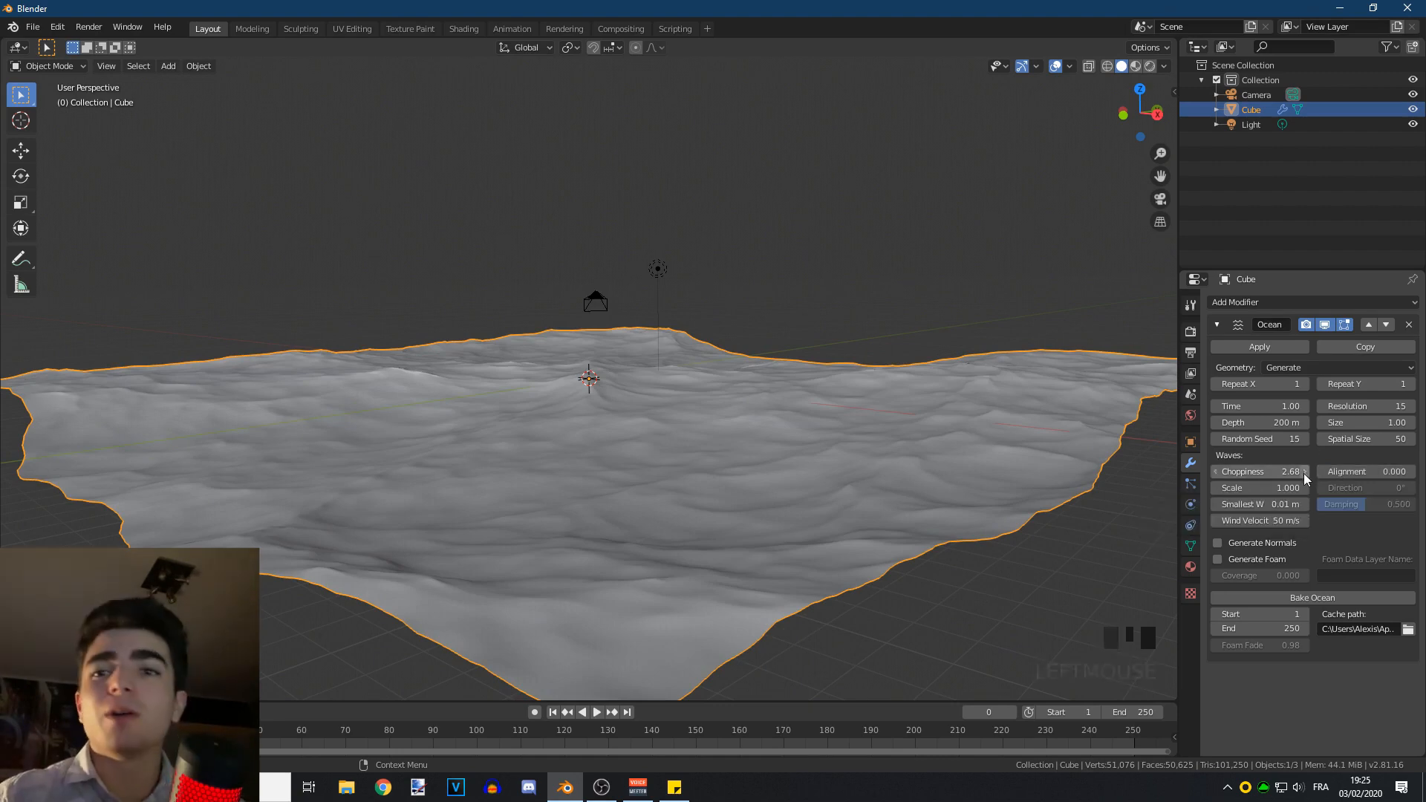
# Enlarge the timeline area and keyframe the Ocean modifier's Time at 1.00 on frame 1
pyautogui.scroll(-2, 918, 448)
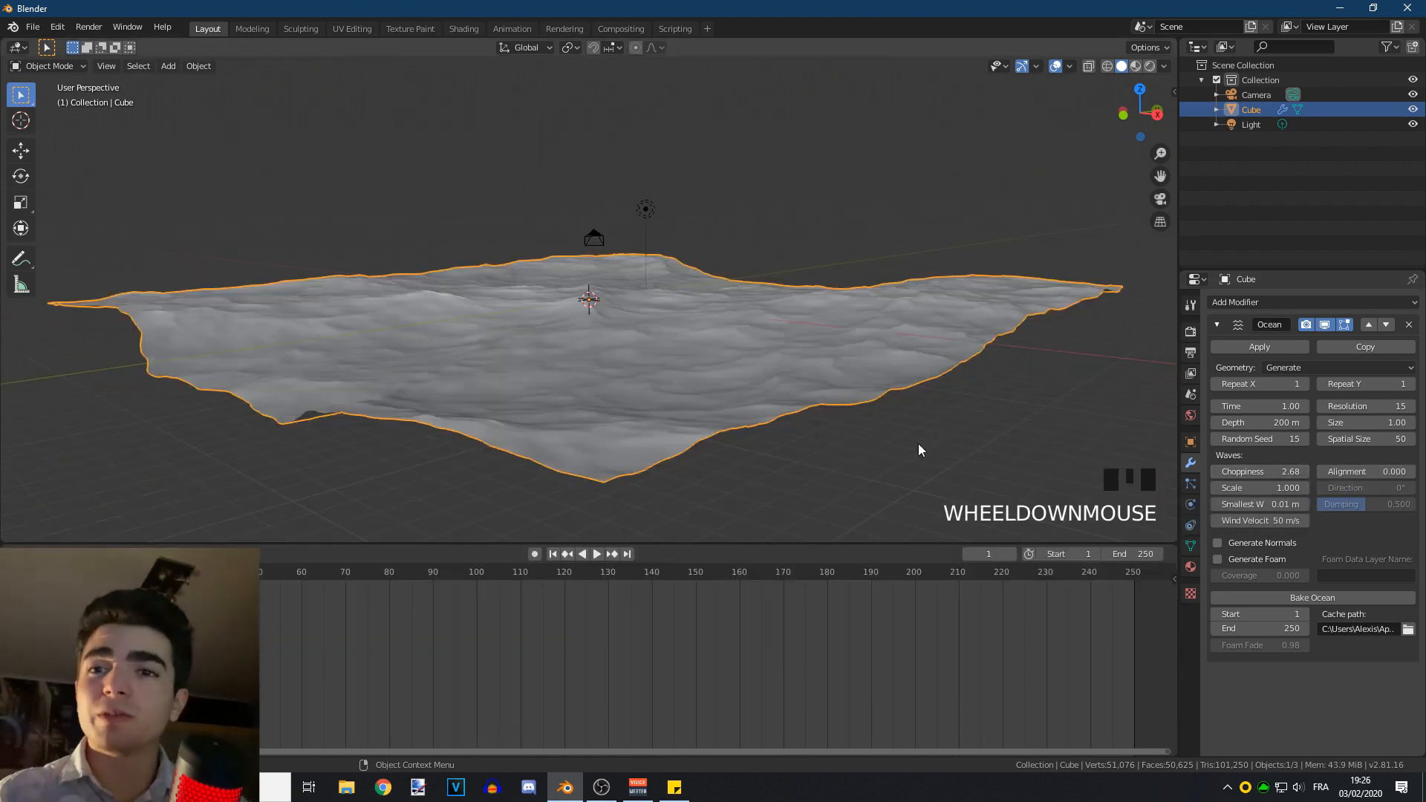
pyautogui.moveTo(701, 545)
pyautogui.mouseDown()
pyautogui.moveTo(701, 582)
pyautogui.moveTo(702, 543)
pyautogui.mouseUp()
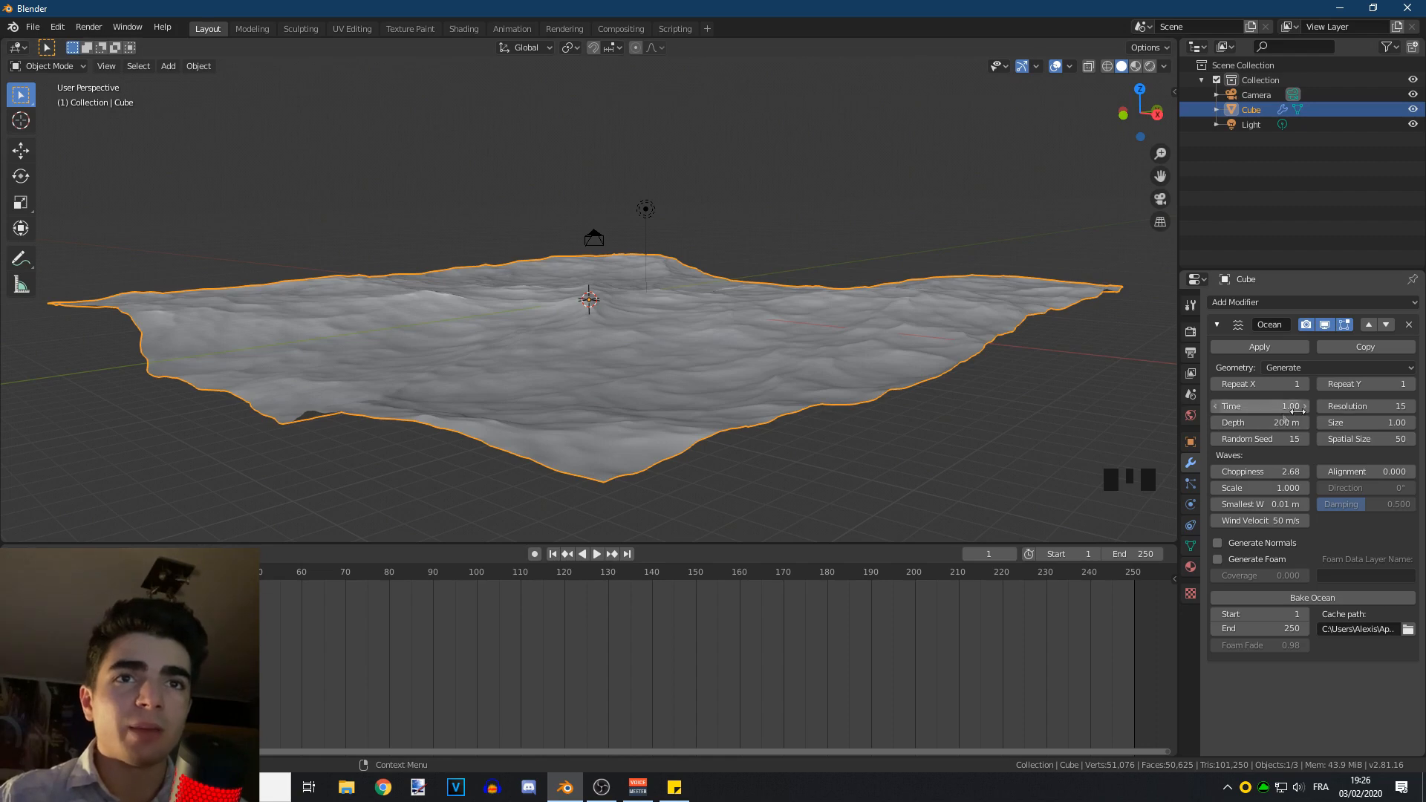
pyautogui.click(44, 577)
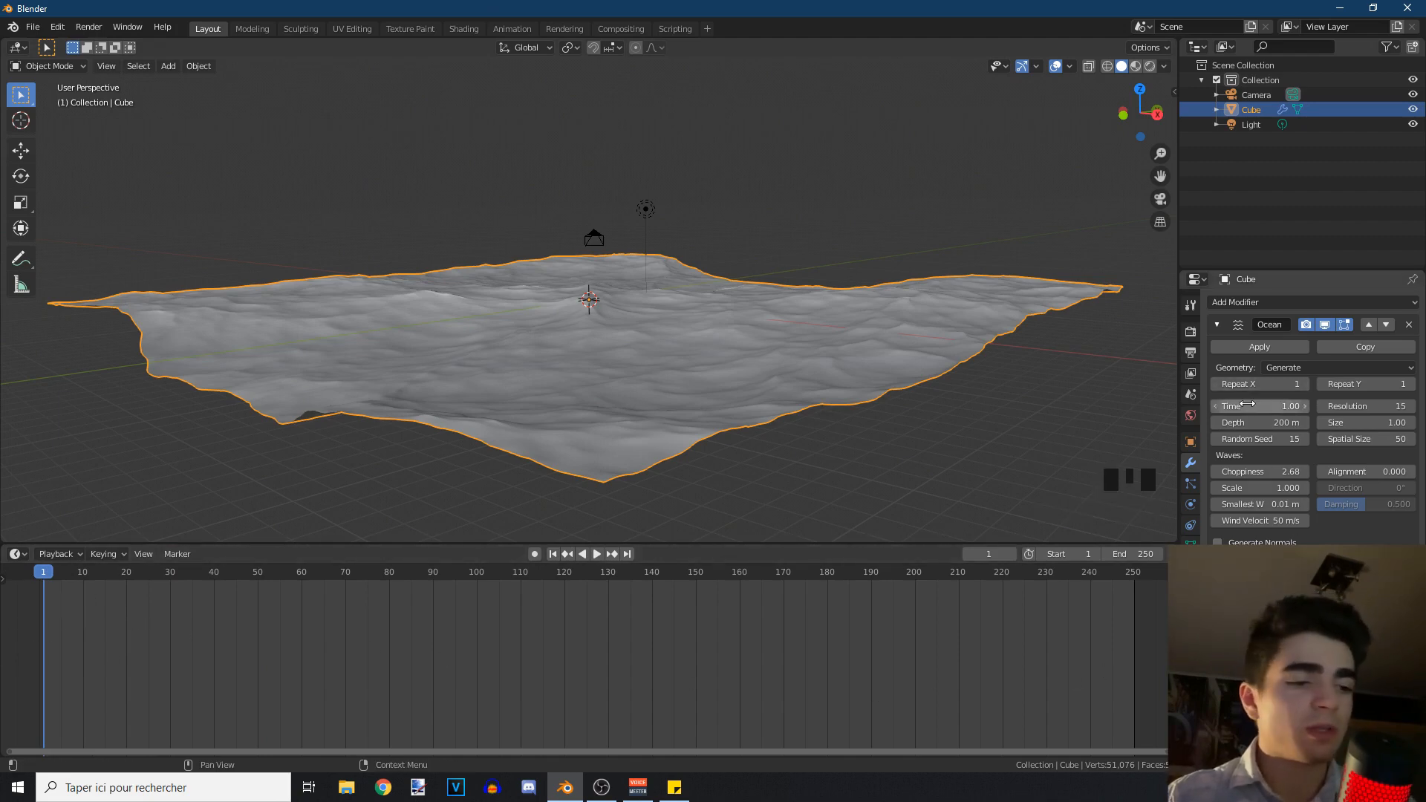
pyautogui.press('i')
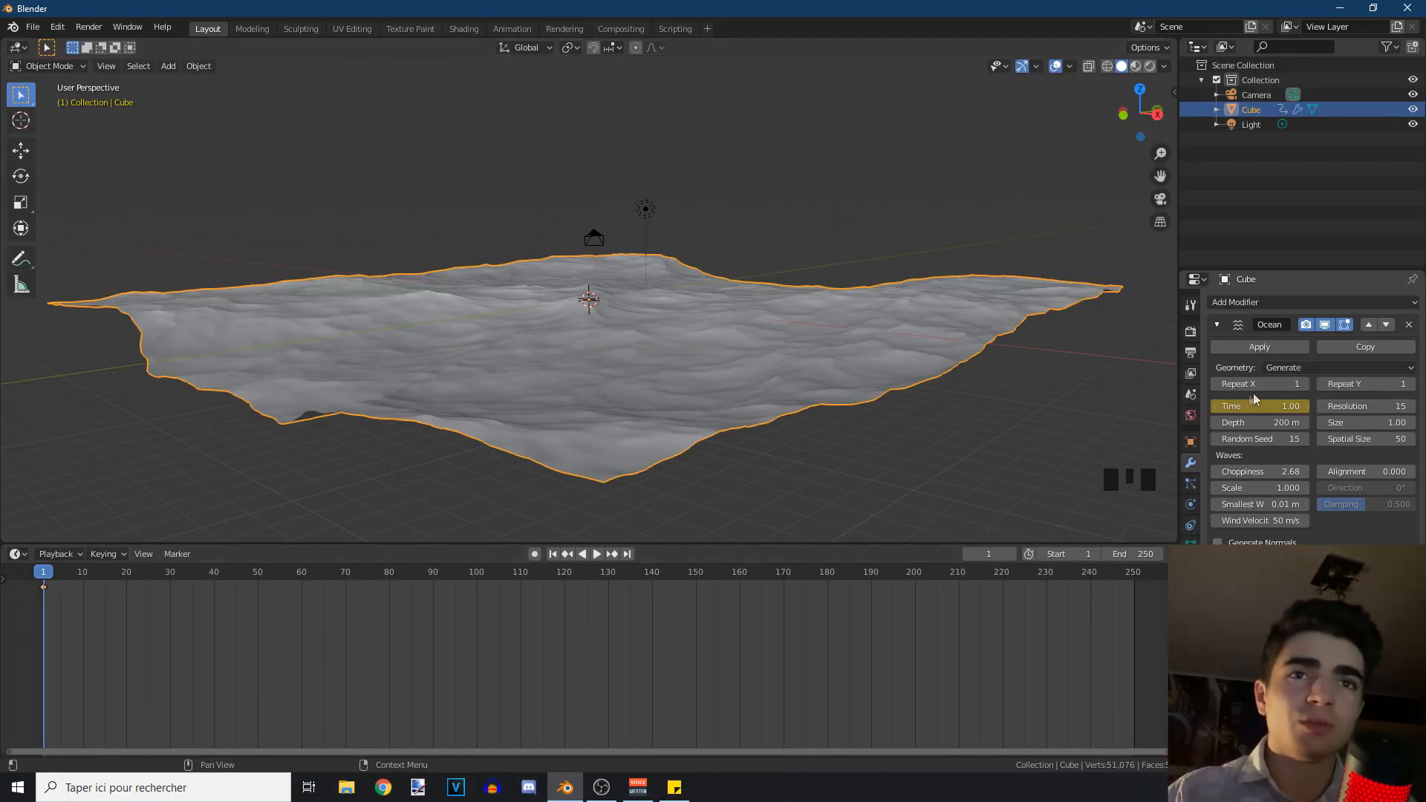
# Keyframe the Ocean modifier's Time at 9 on frame 250
pyautogui.moveTo(43, 578); pyautogui.dragTo(1134, 576)
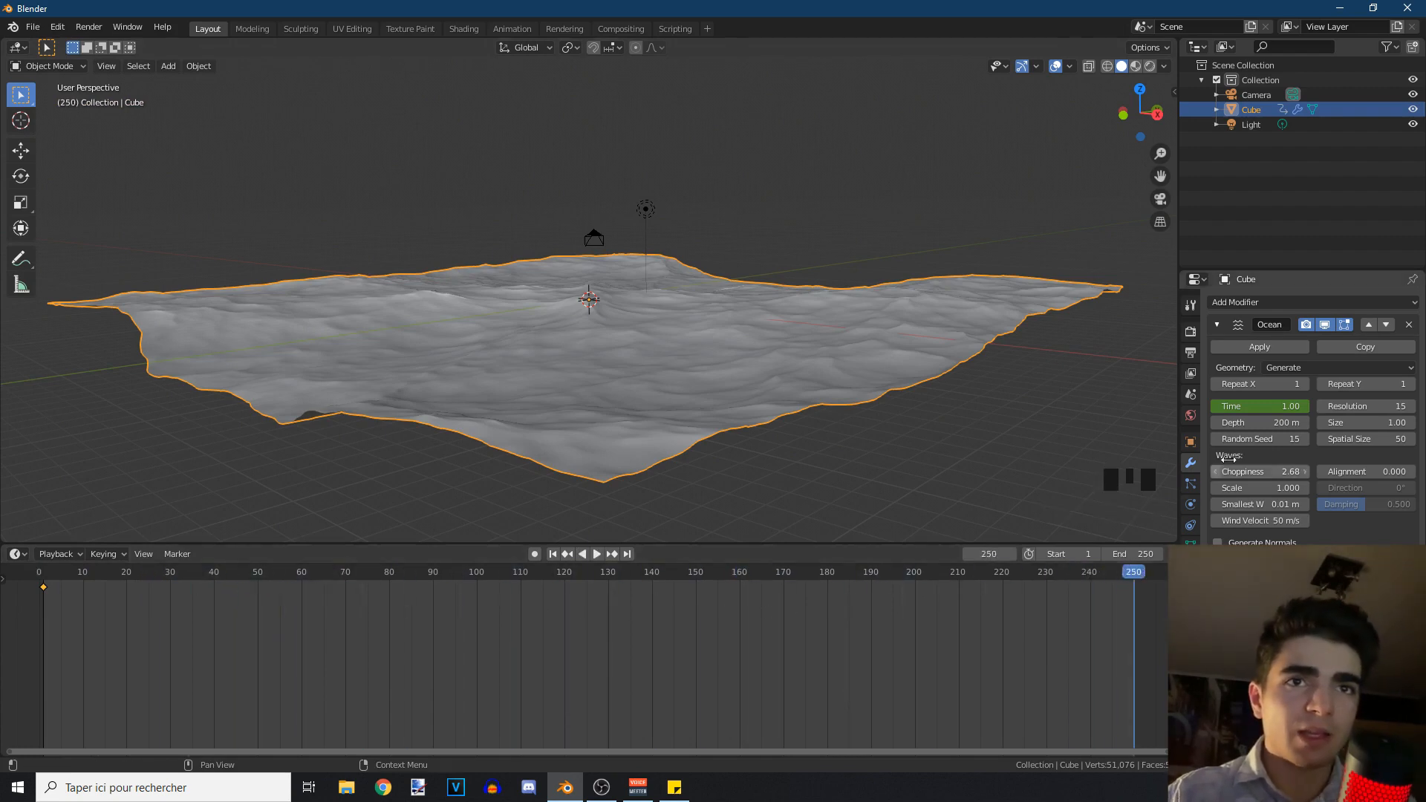
pyautogui.click(1257, 406)
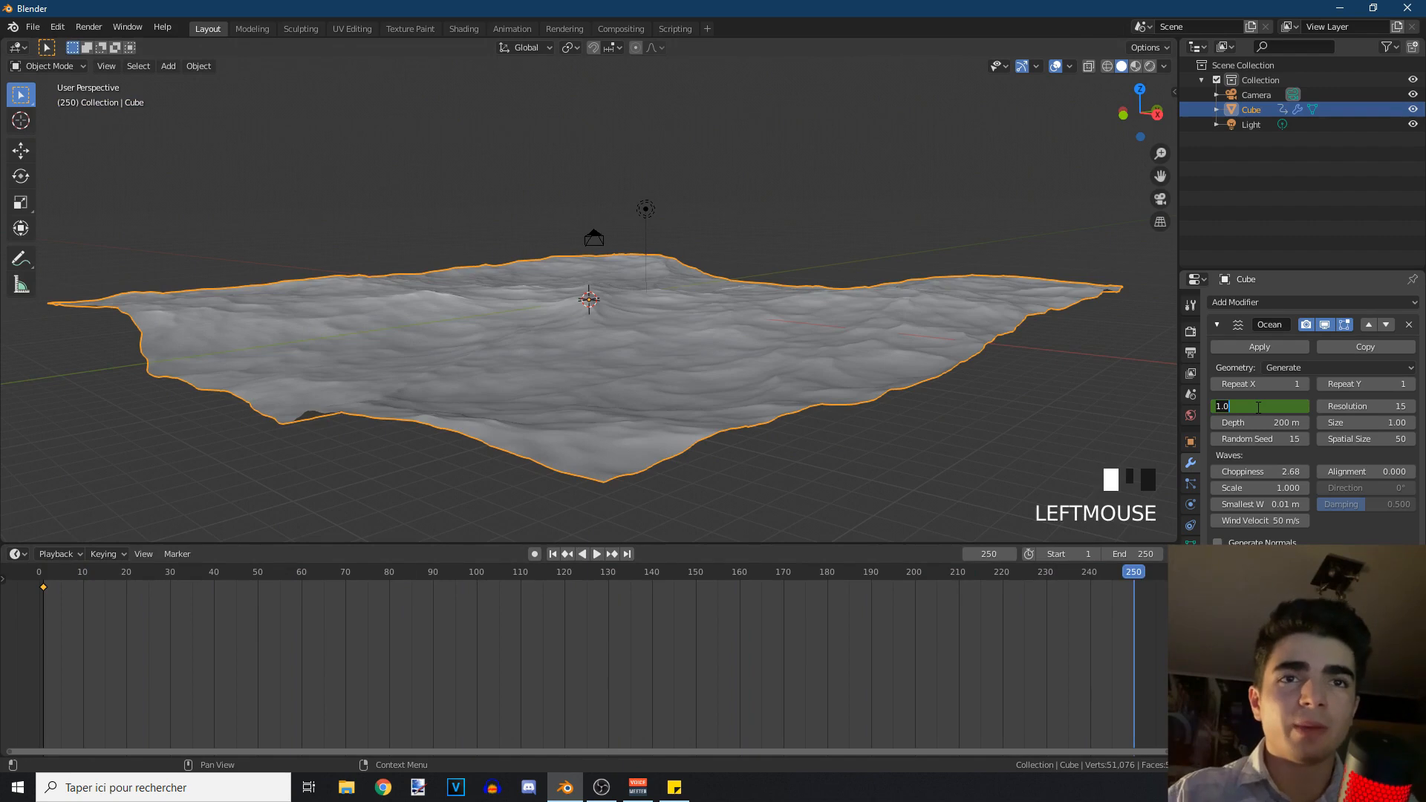
pyautogui.write('9')
pyautogui.press('Return')
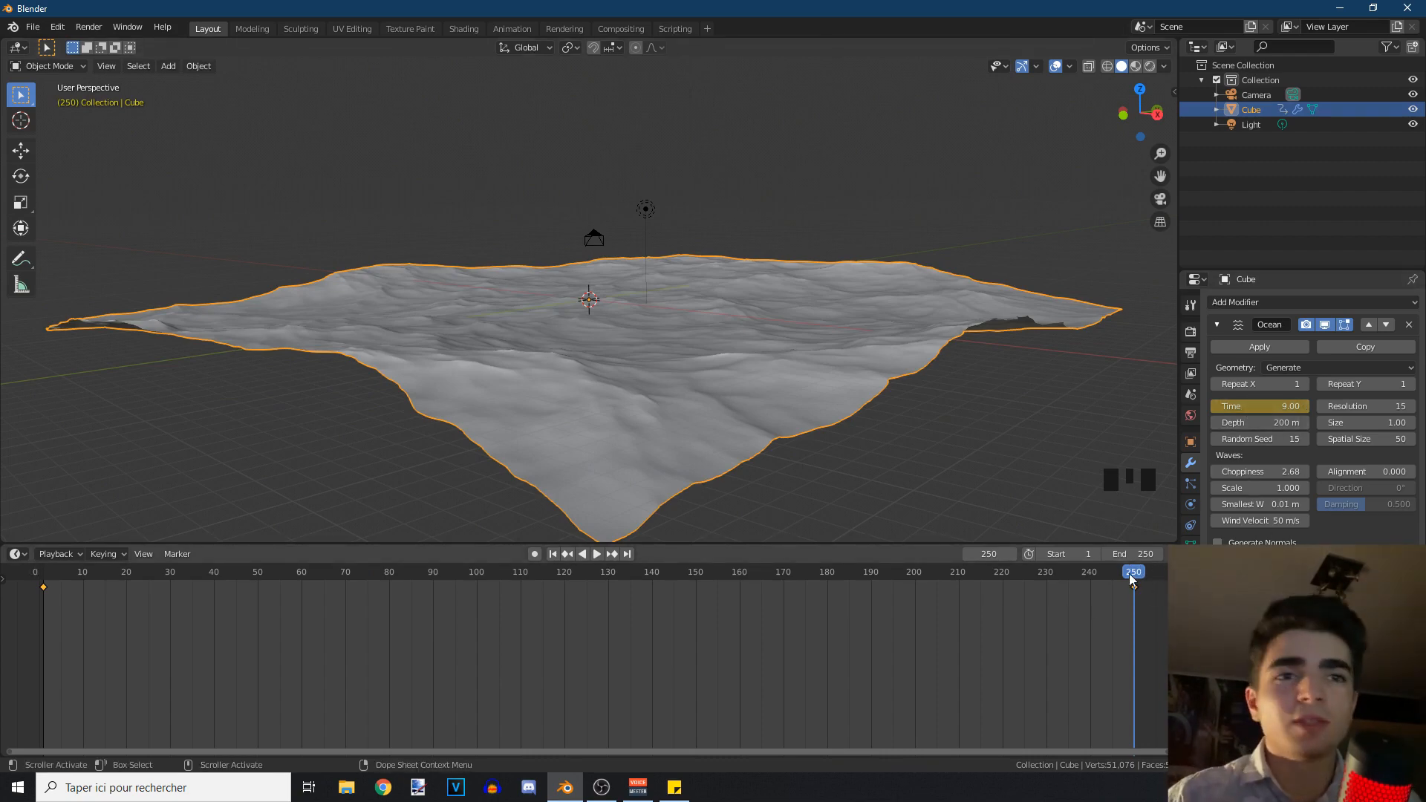
# Scrub and play the wave animation, examine the moving surface up close, and return to frame 1
pyautogui.moveTo(1136, 575); pyautogui.dragTo(691, 581)
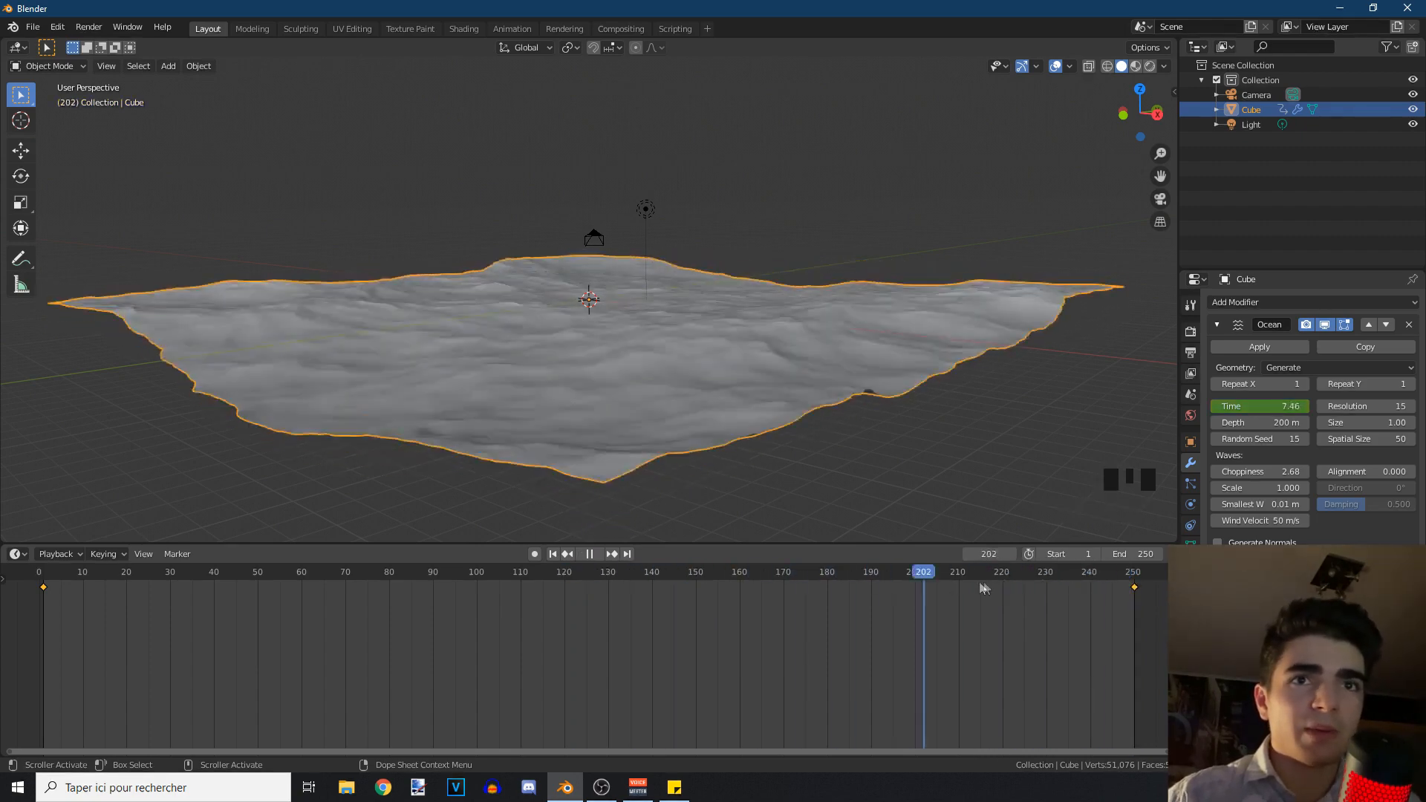
pyautogui.moveTo(833, 578); pyautogui.dragTo(43, 575)
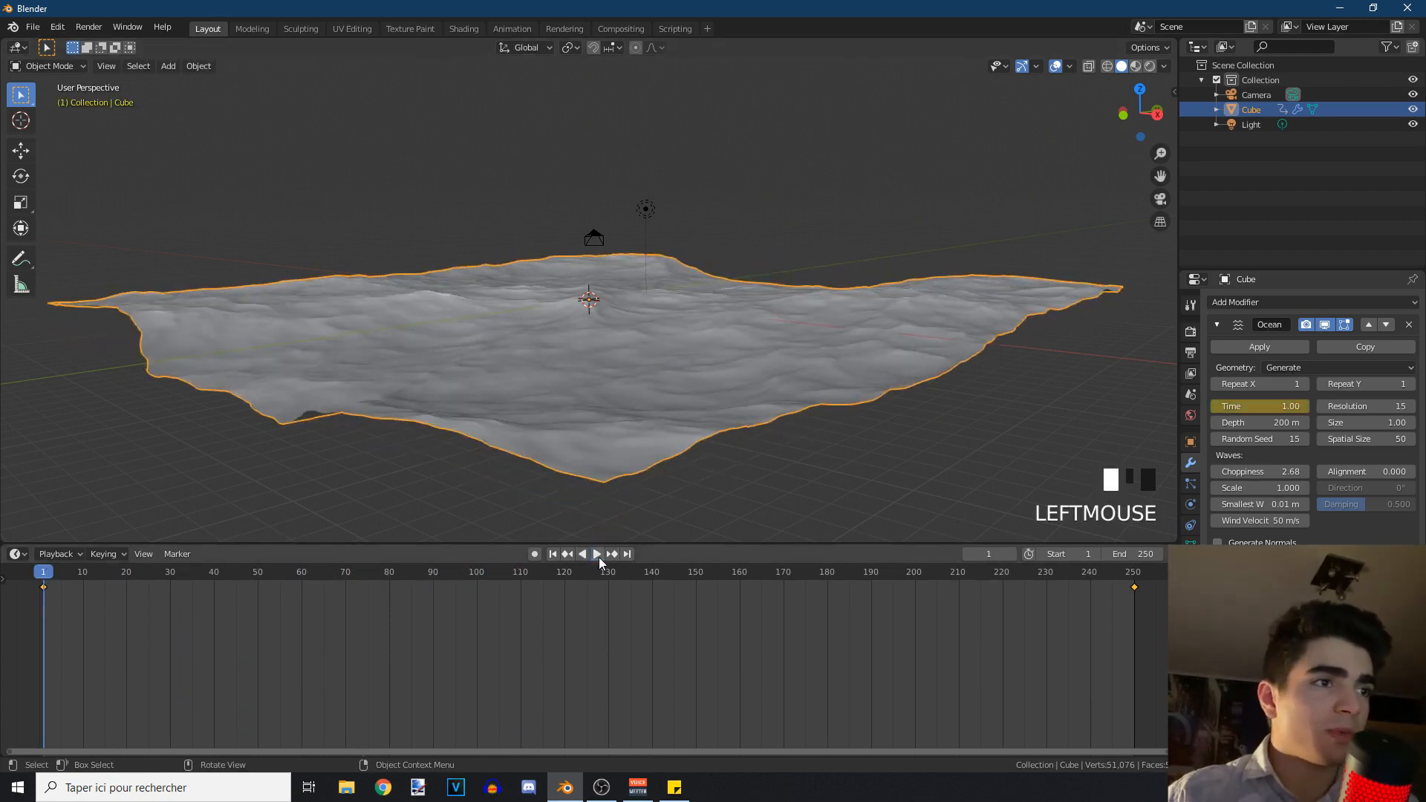
pyautogui.click(597, 553)
pyautogui.scroll(2, 809, 466)
pyautogui.moveTo(832, 468); pyautogui.dragTo(576, 566, button='middle')
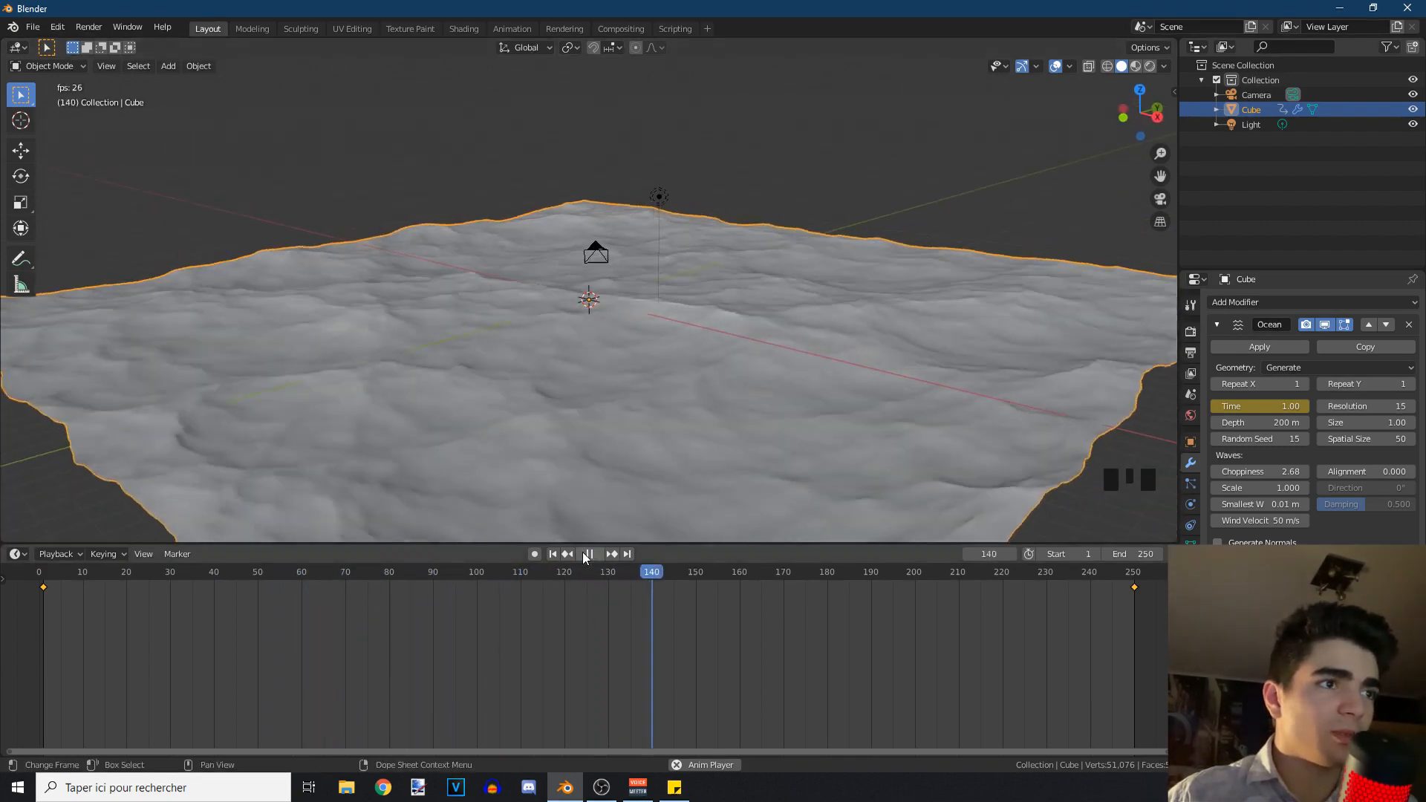
pyautogui.click(589, 553)
pyautogui.click(550, 554)
pyautogui.scroll(-2, 590, 377)
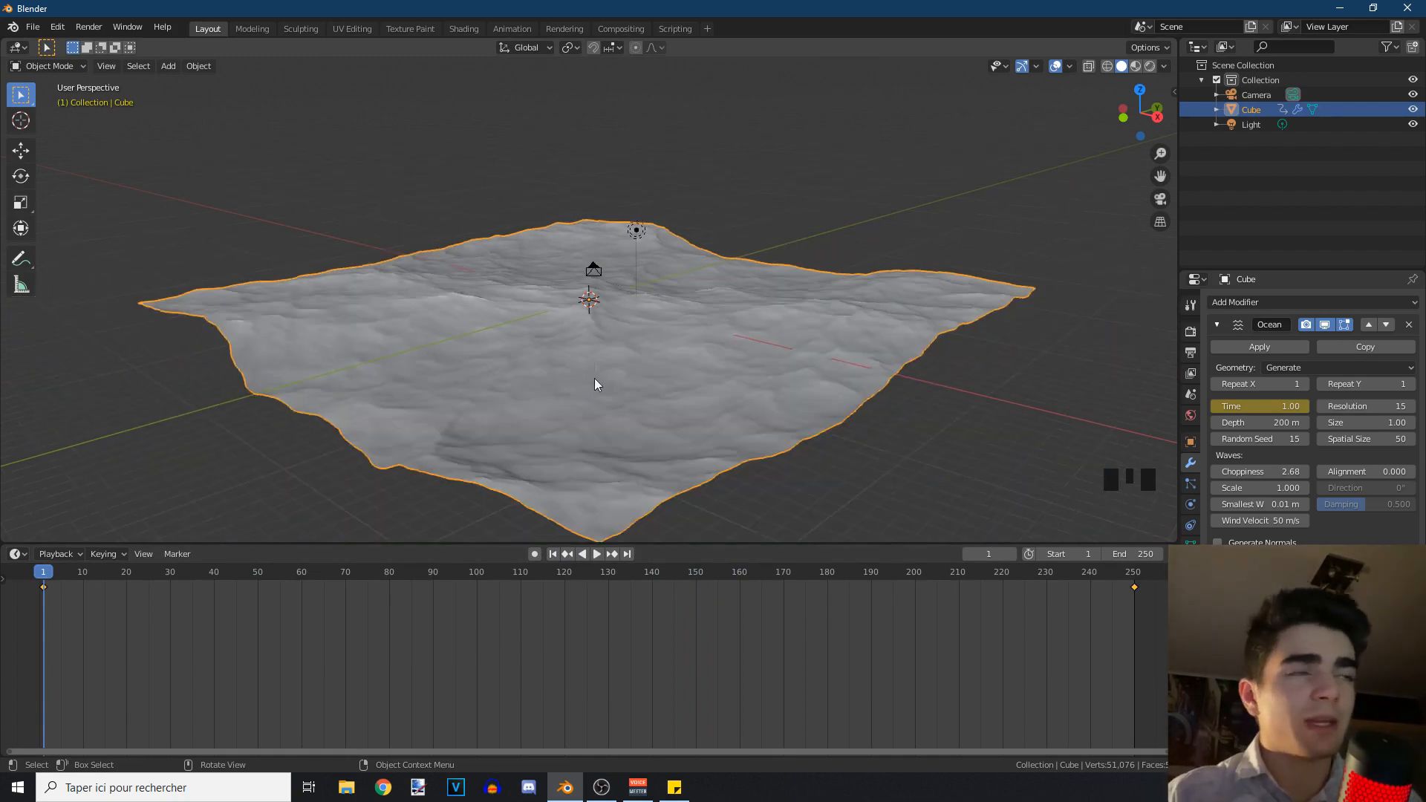
# Reposition the camera with walk navigation for a low view across the ocean with the horizon in frame
pyautogui.press('KP_0')
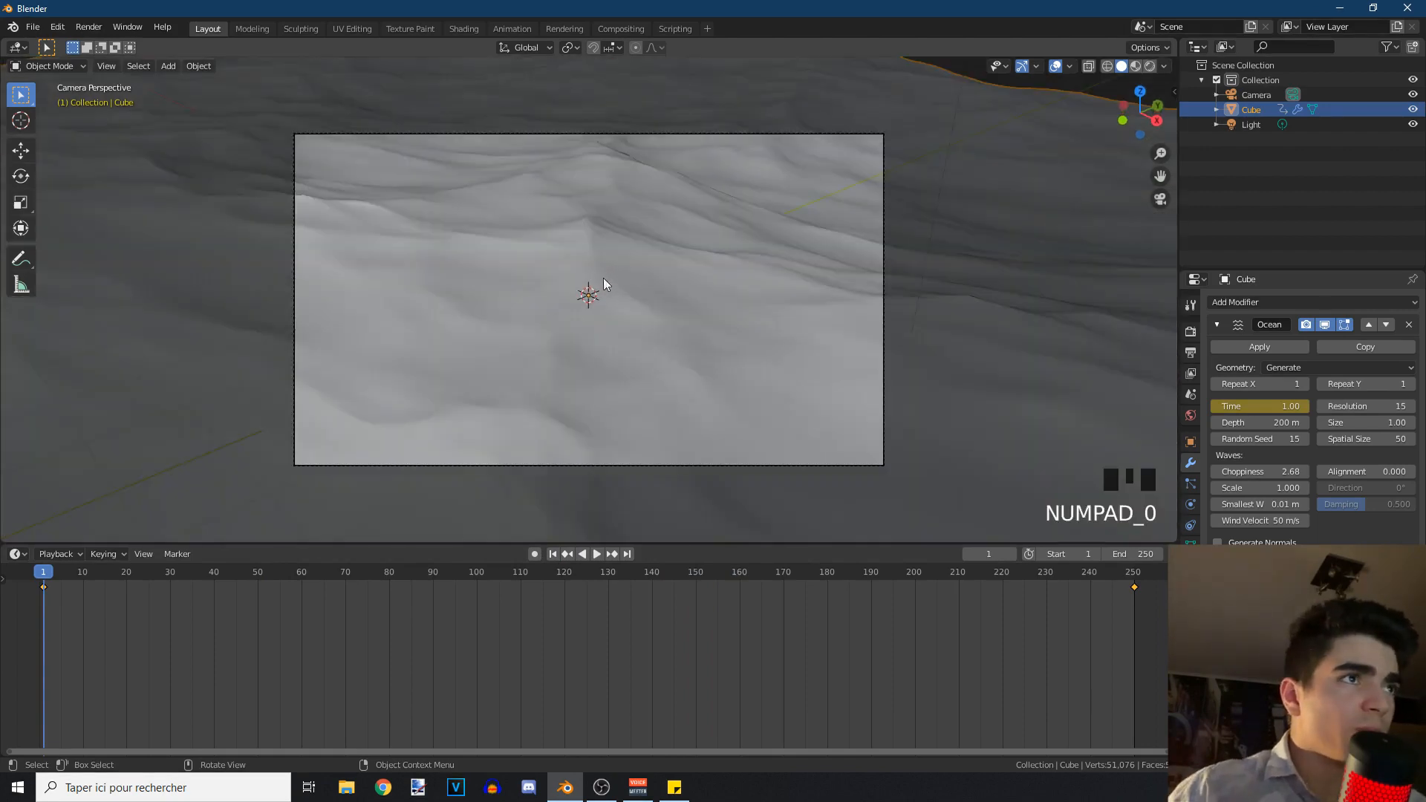
pyautogui.hotkey('shift', 'f')
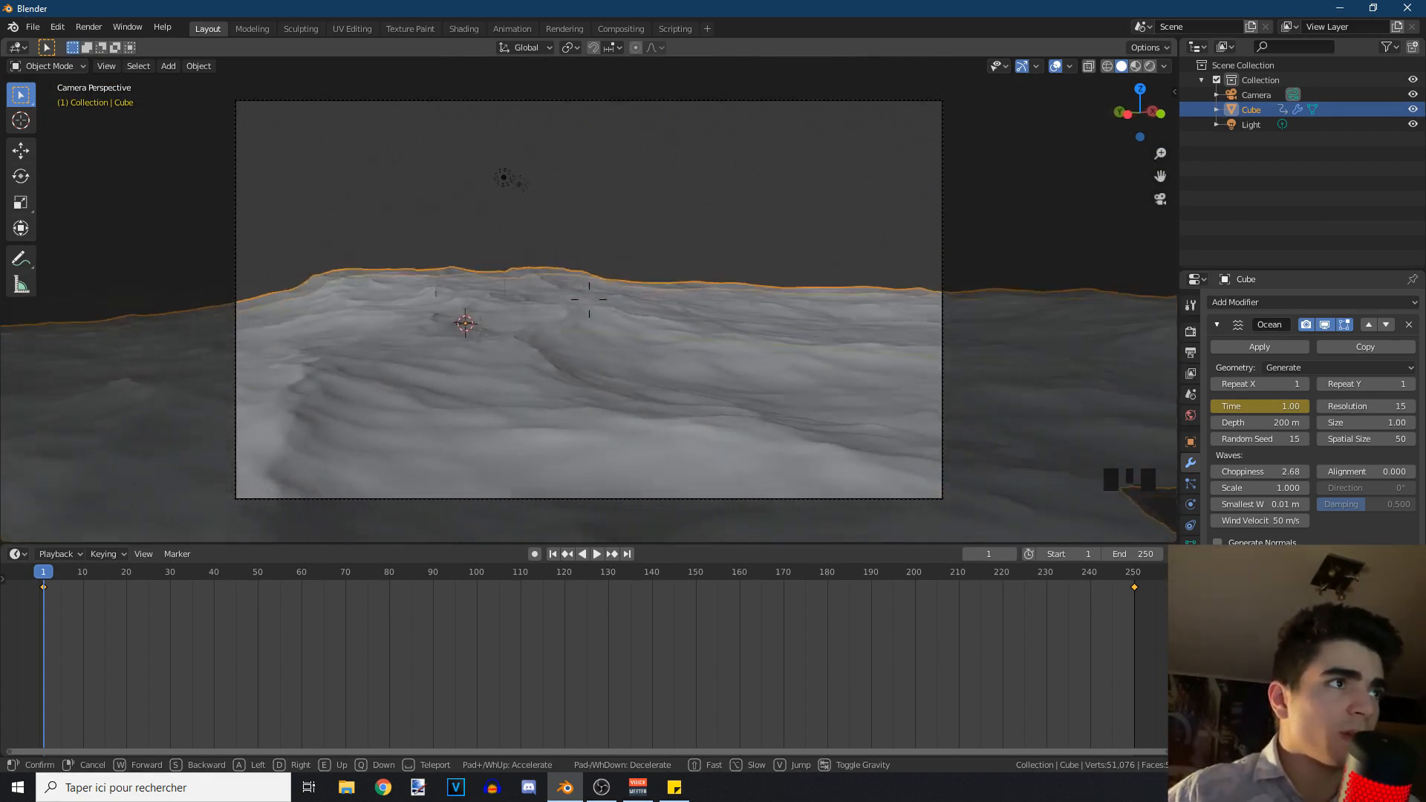
pyautogui.click(588, 299)
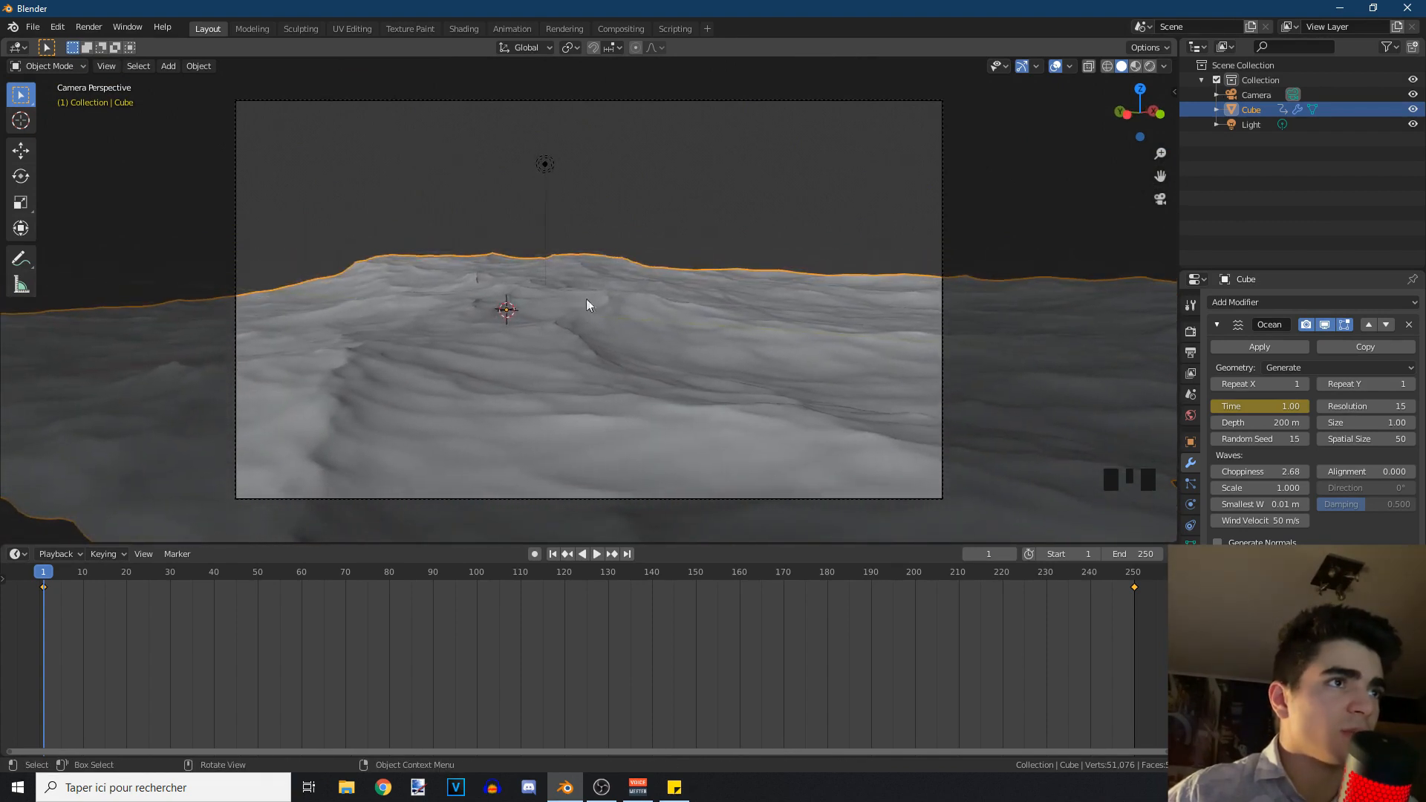
# Set the ocean's Repeat X and Repeat Y to 2 and check the enlarged surface from outside and through the camera
pyautogui.click(1304, 381)
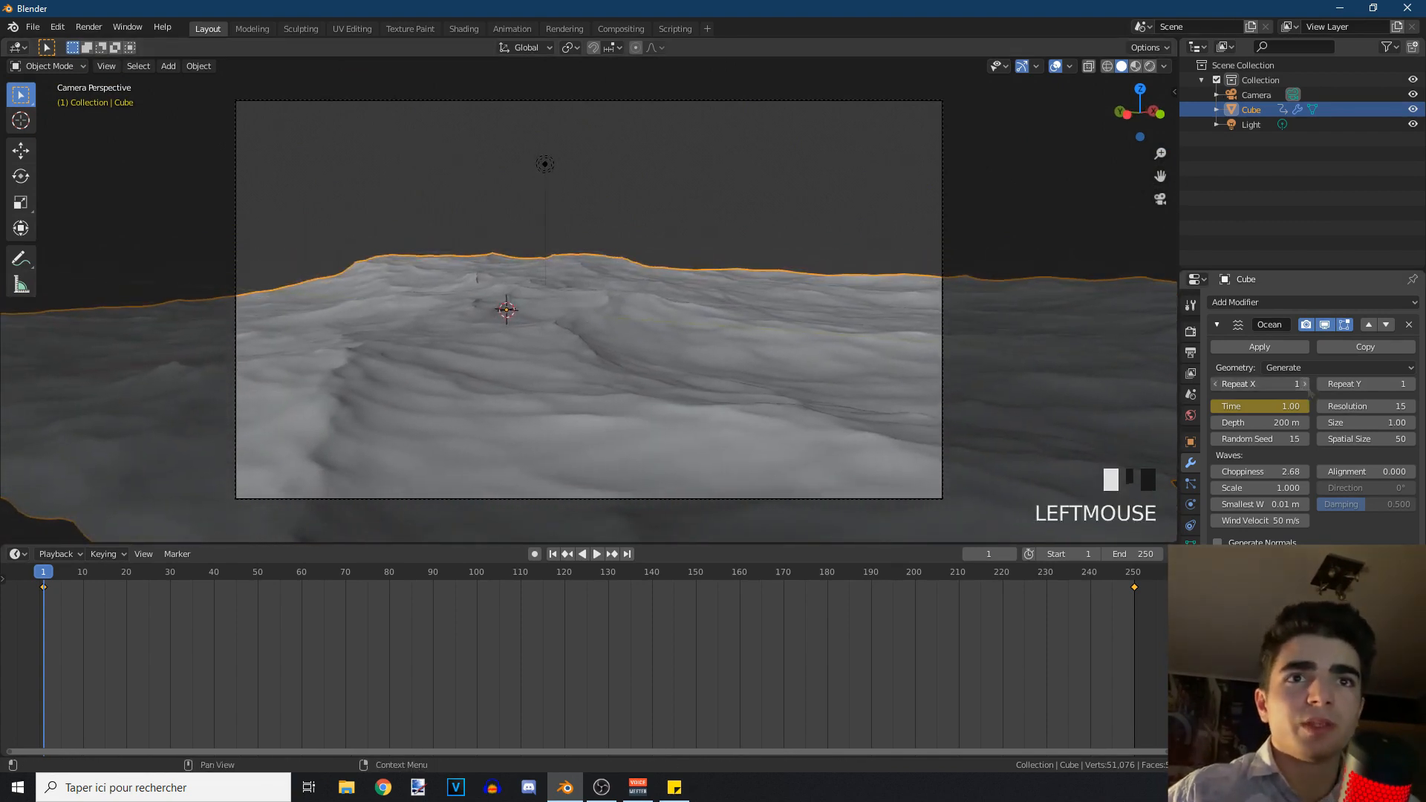
pyautogui.click(1412, 385)
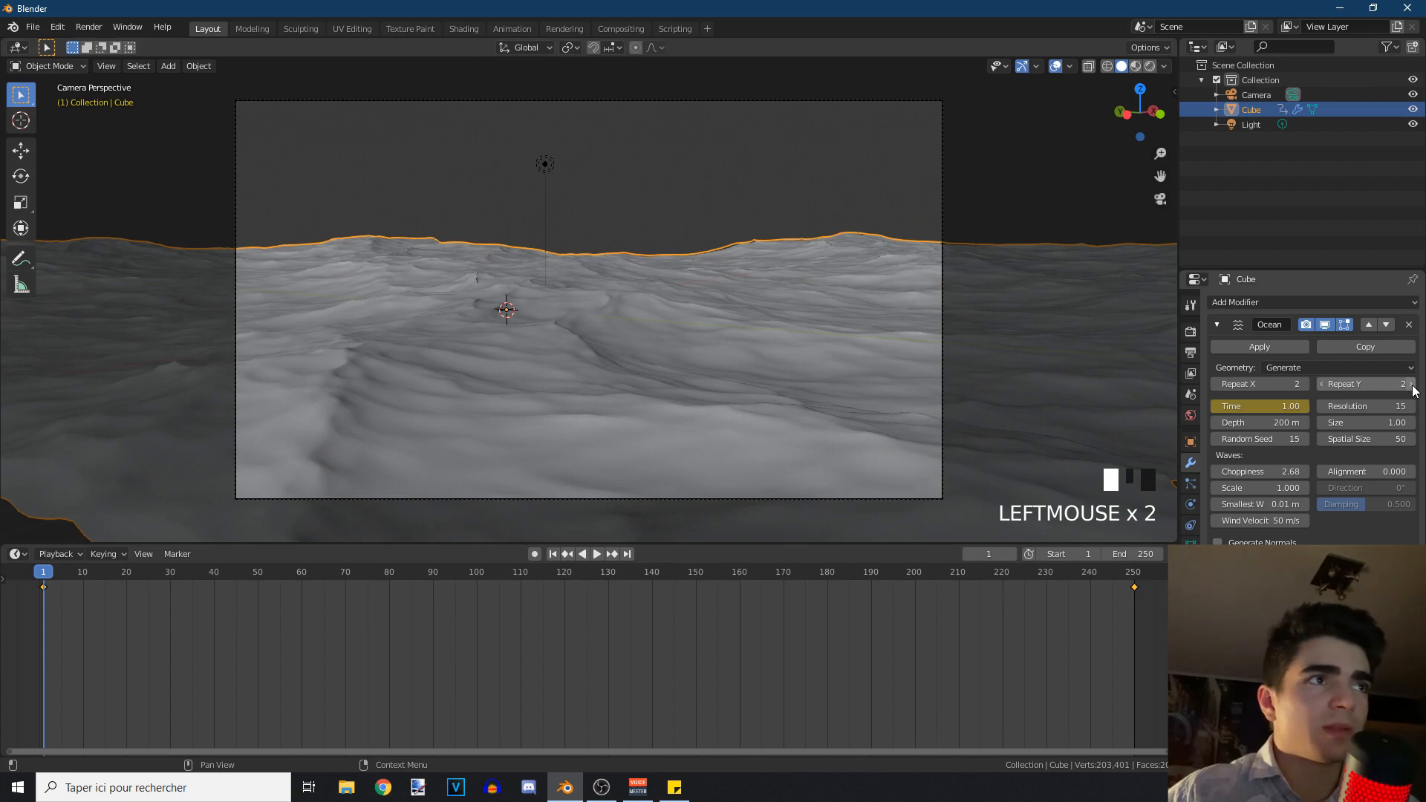
pyautogui.moveTo(787, 342); pyautogui.dragTo(818, 334, button='middle')
pyautogui.scroll(-6, 795, 361)
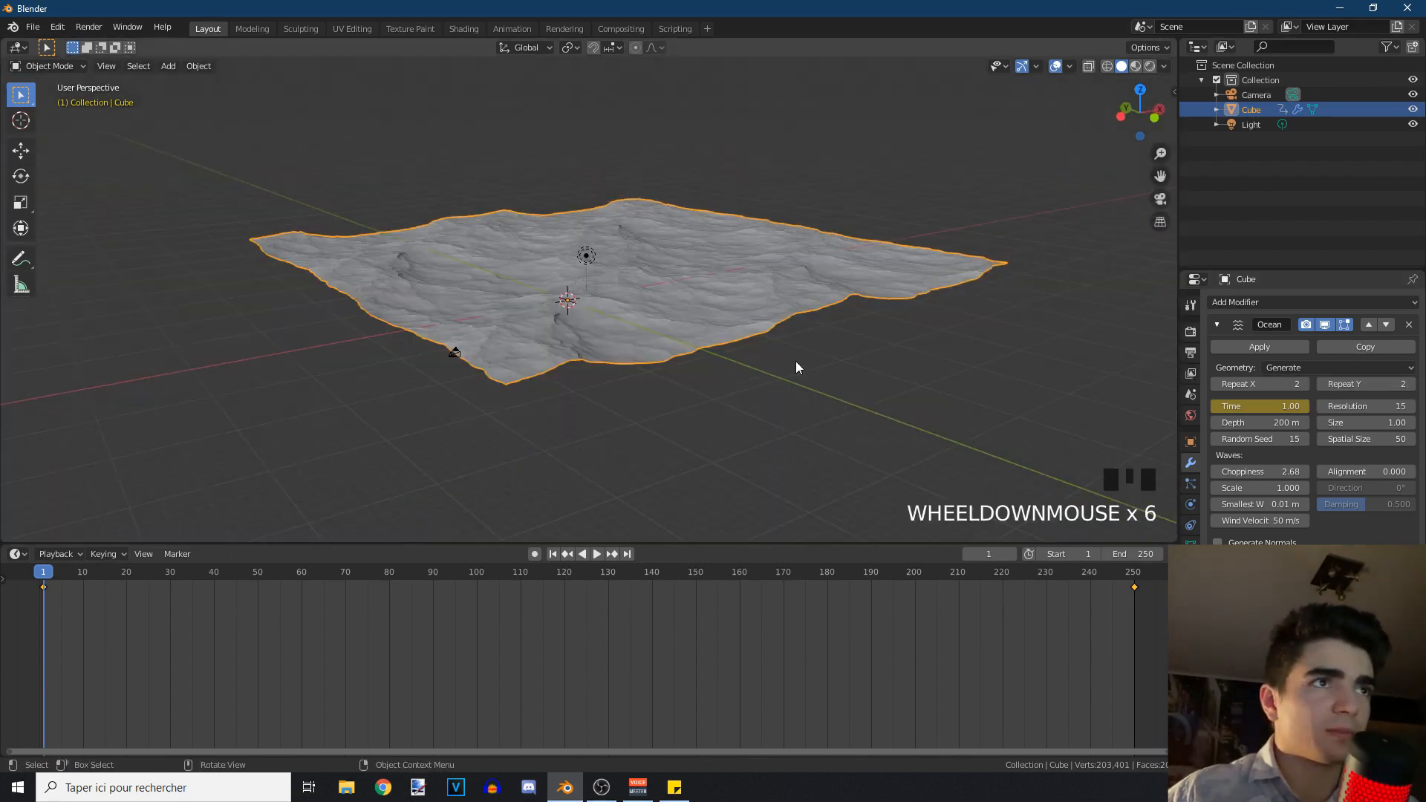
pyautogui.press('KP_0')
pyautogui.scroll(2, 809, 326)
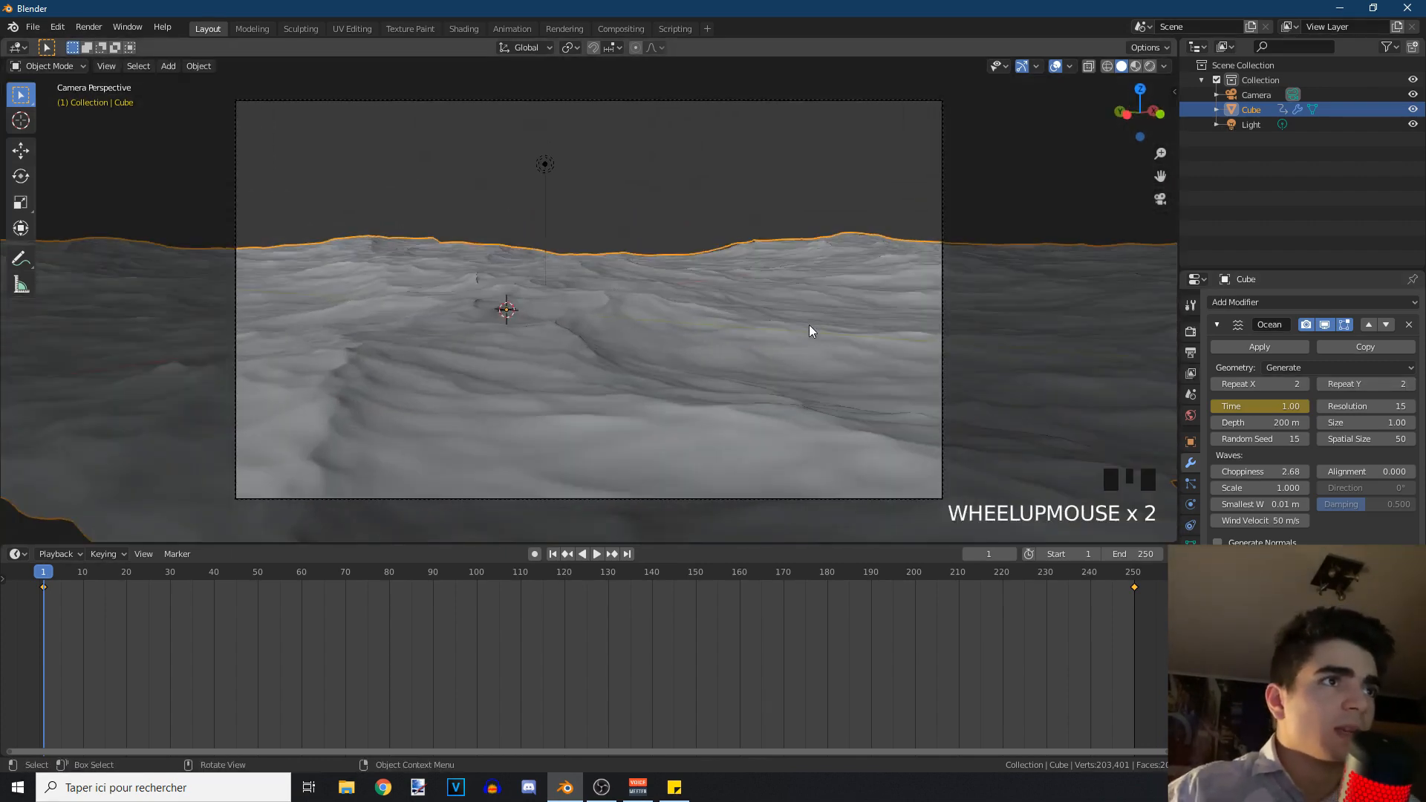
# Enable Ambient Occlusion, Screen Space Reflections, Motion Blur and Bloom for Eevee, and show the viewport in Rendered shading
pyautogui.click(1190, 332)
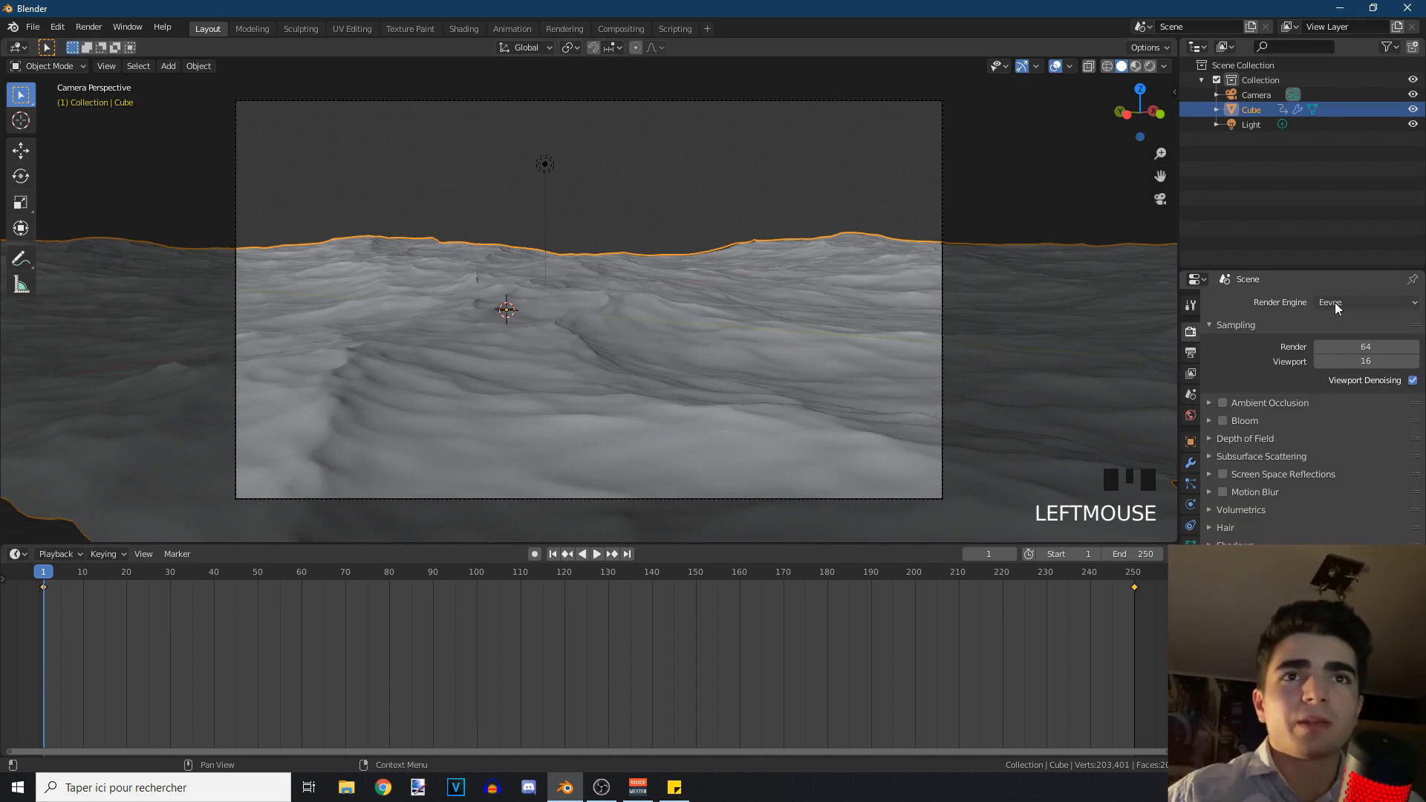
pyautogui.click(1222, 402)
pyautogui.click(1222, 474)
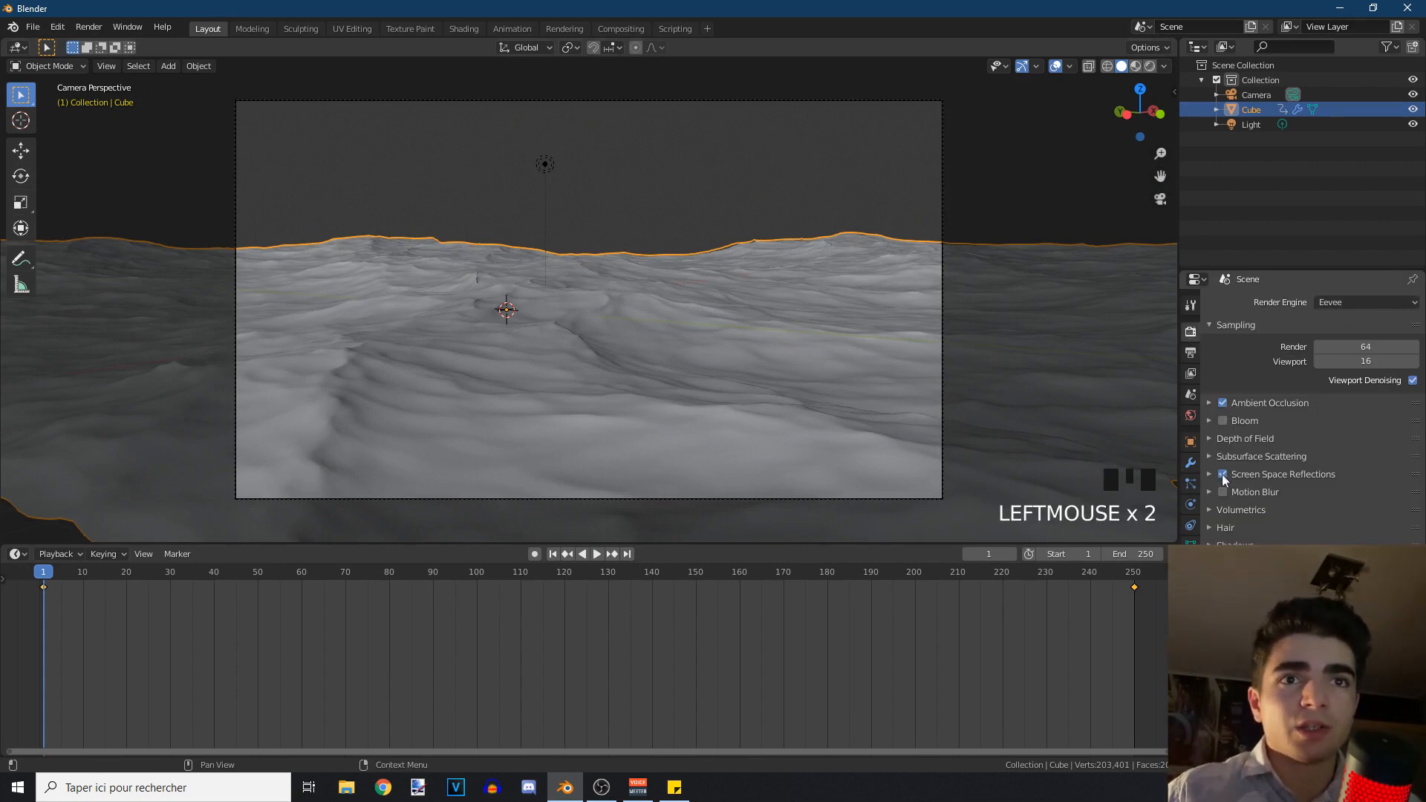
pyautogui.click(1221, 492)
pyautogui.click(1221, 420)
pyautogui.click(1210, 421)
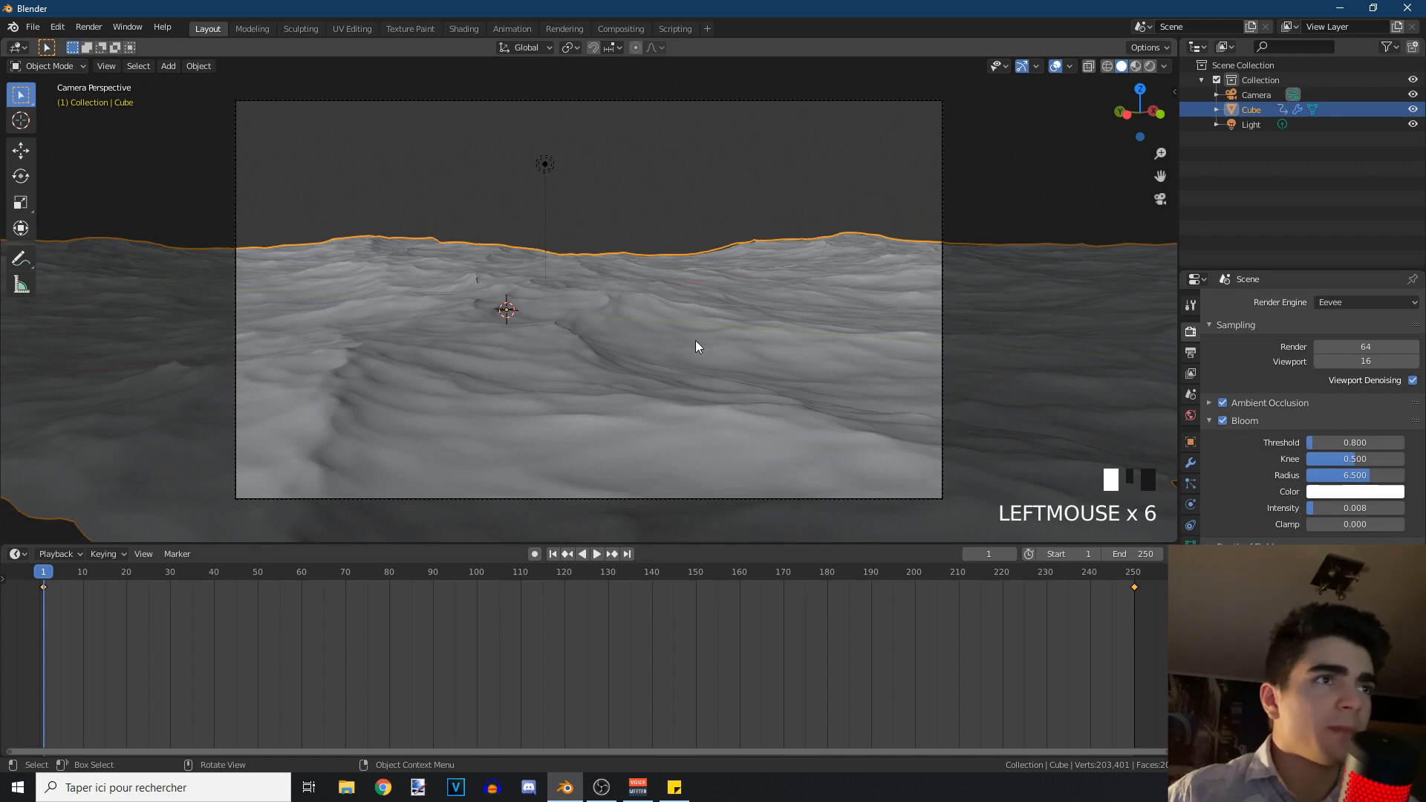
pyautogui.press('z')
pyautogui.click(667, 245)
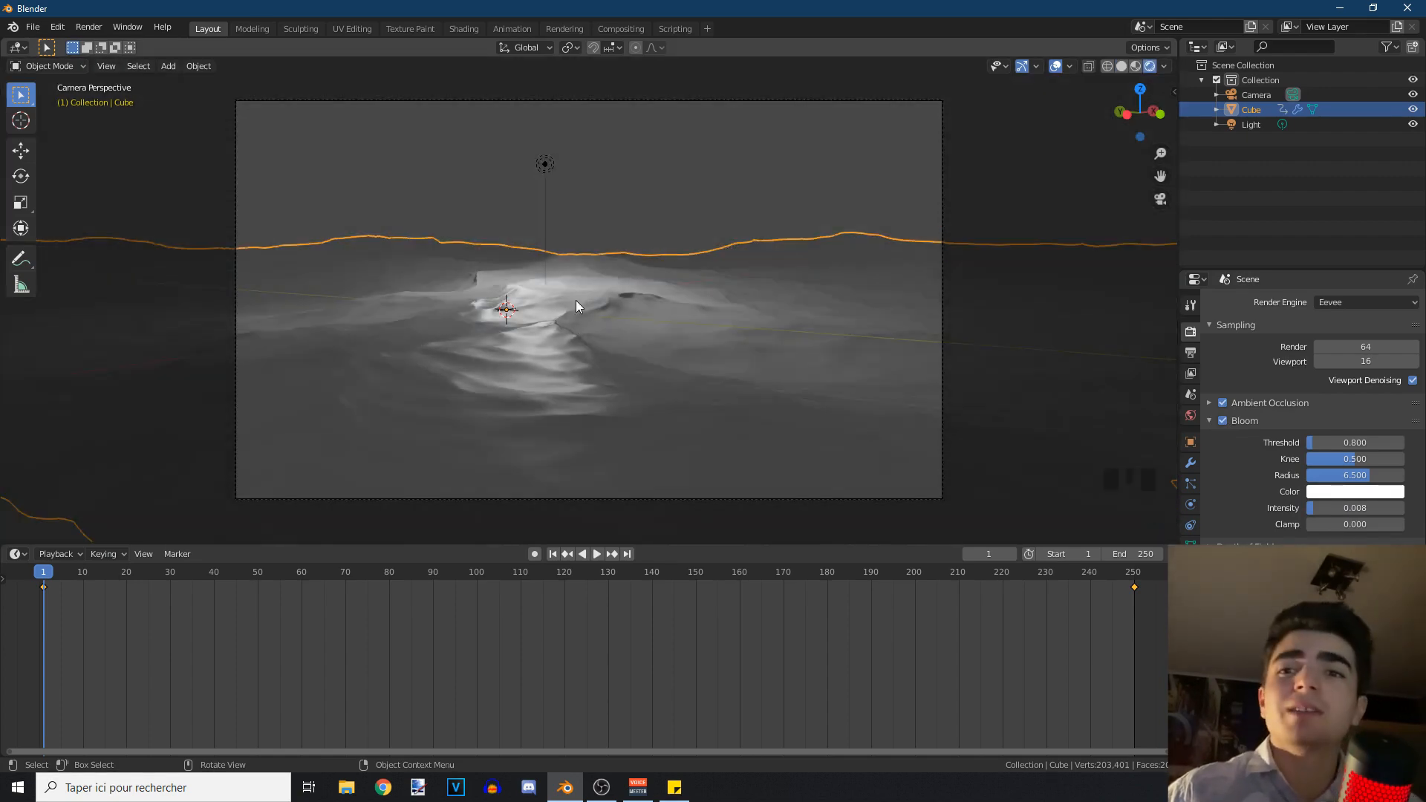
# Change the scene's point light to a Sun light with a Strength of 1
pyautogui.click(545, 165)
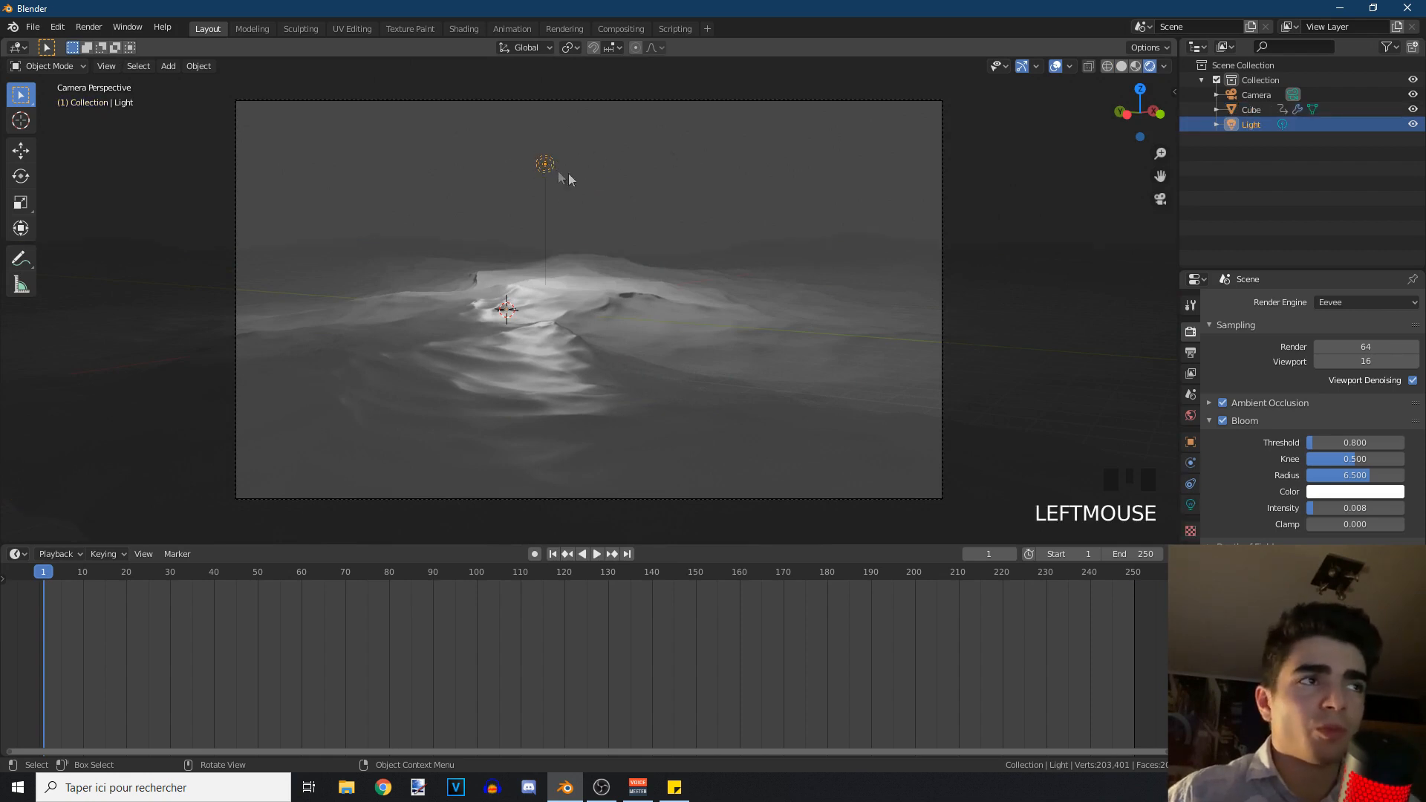
pyautogui.click(1190, 504)
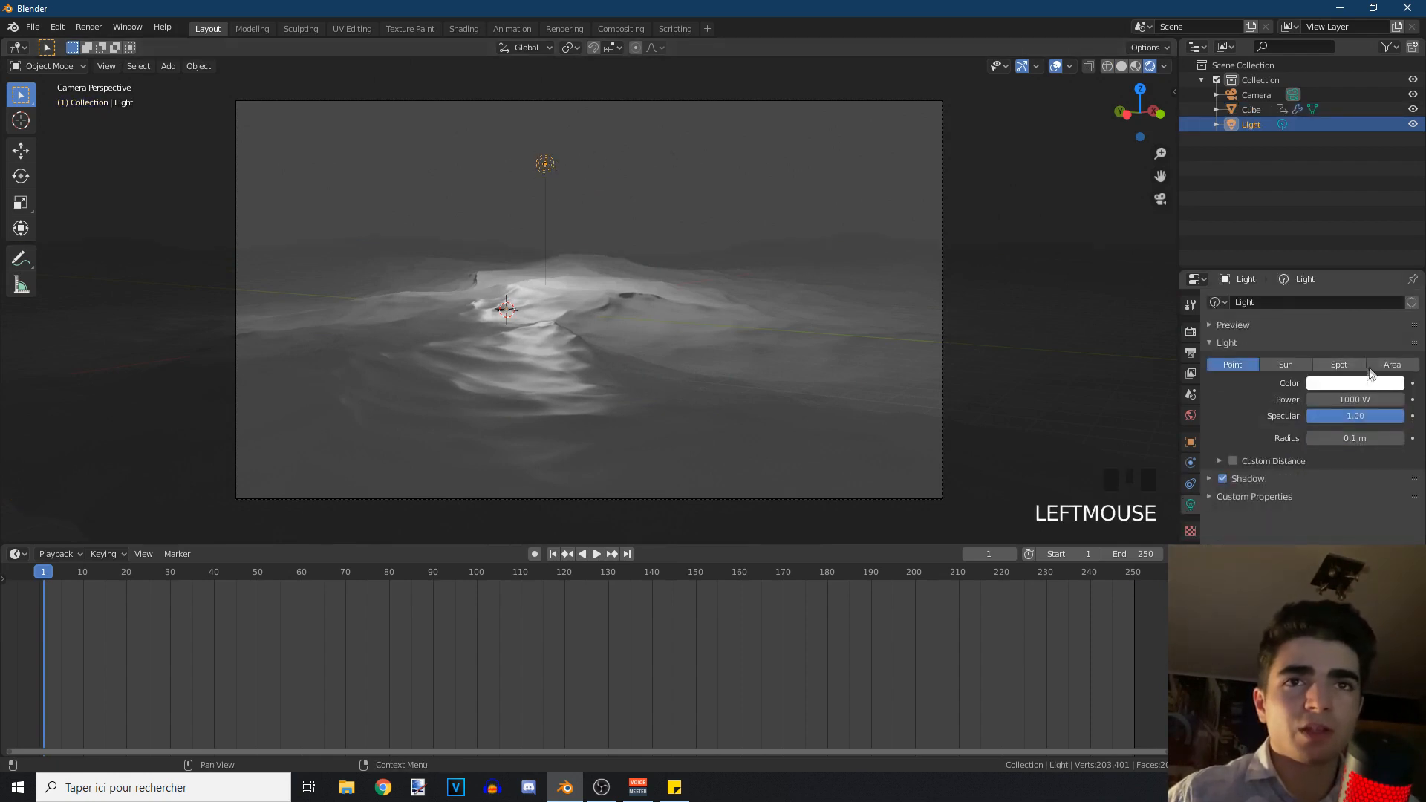
pyautogui.click(1284, 364)
pyautogui.click(1337, 399)
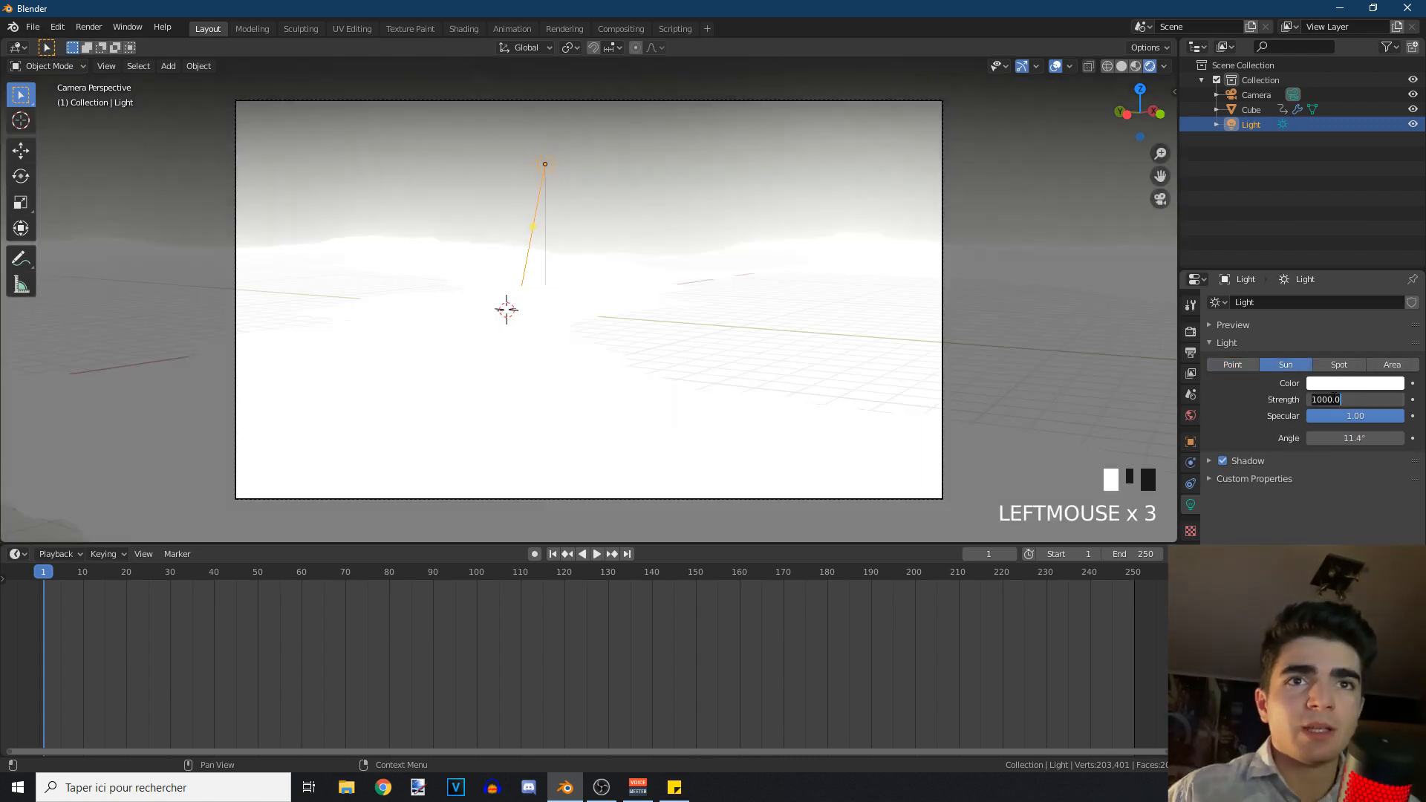
pyautogui.write('1')
pyautogui.press('Return')
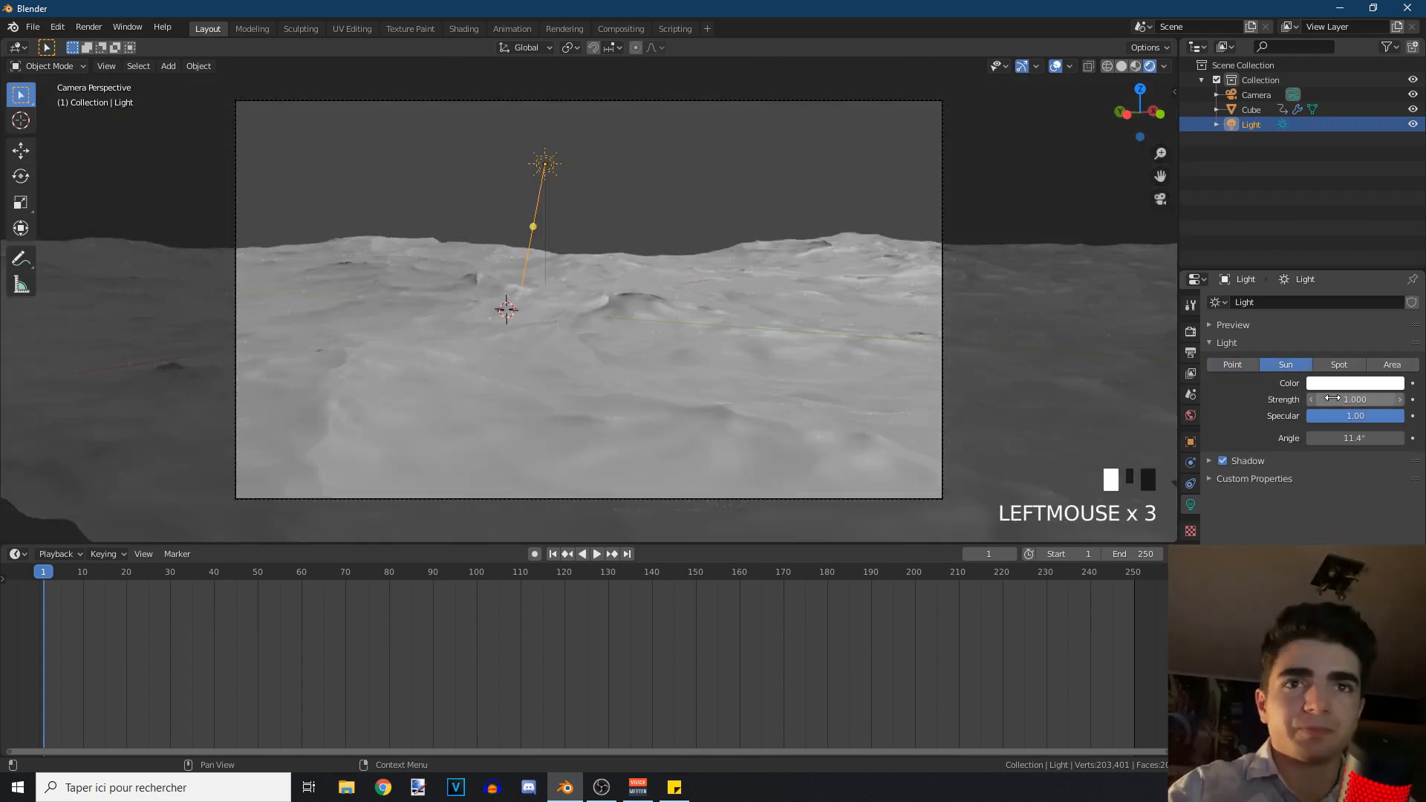
# Rotate the sun light in the top view so its direction turns slightly around the vertical axis
pyautogui.scroll(-4, 623, 299)
pyautogui.moveTo(682, 274); pyautogui.dragTo(648, 282, button='middle')
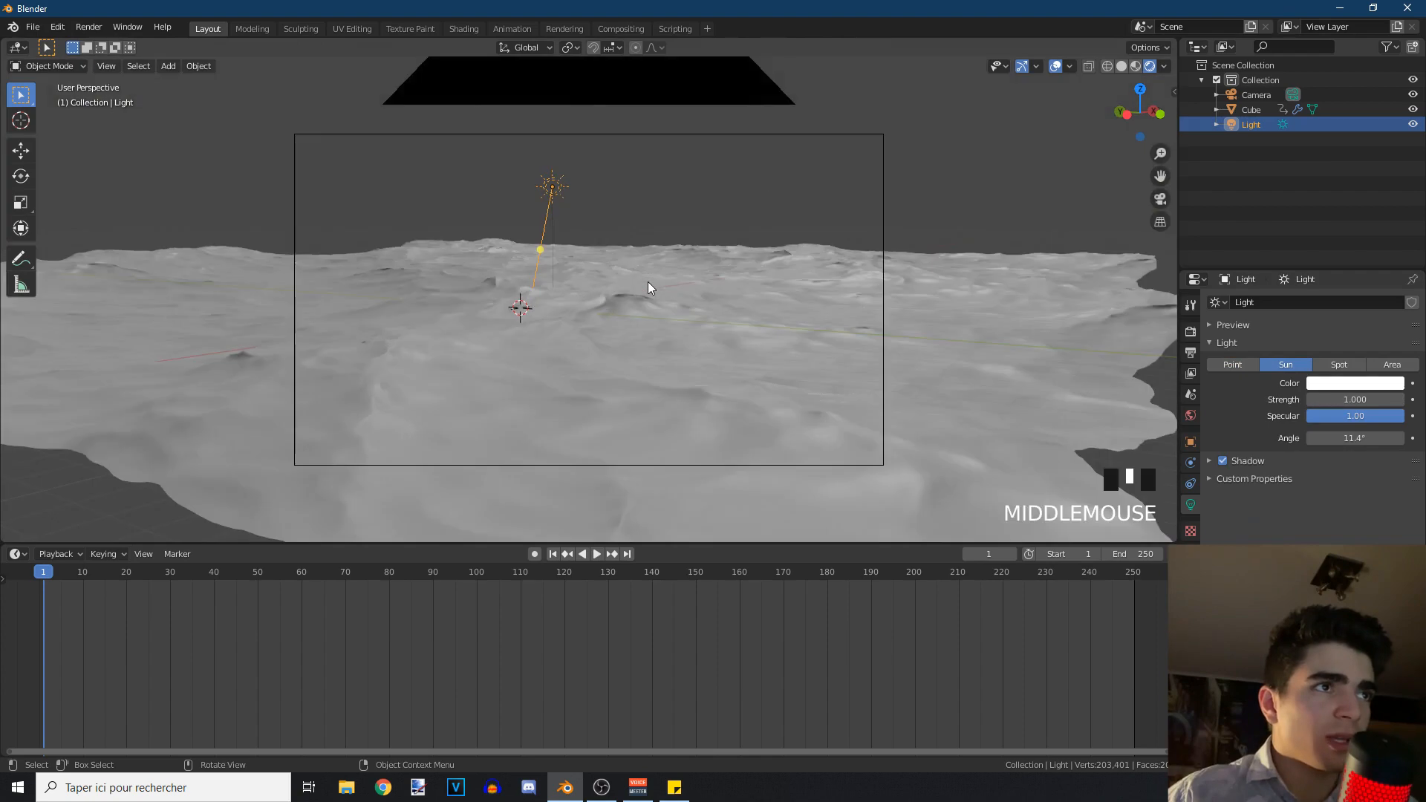
pyautogui.scroll(-4, 649, 283)
pyautogui.moveTo(679, 330); pyautogui.dragTo(659, 340, button='middle')
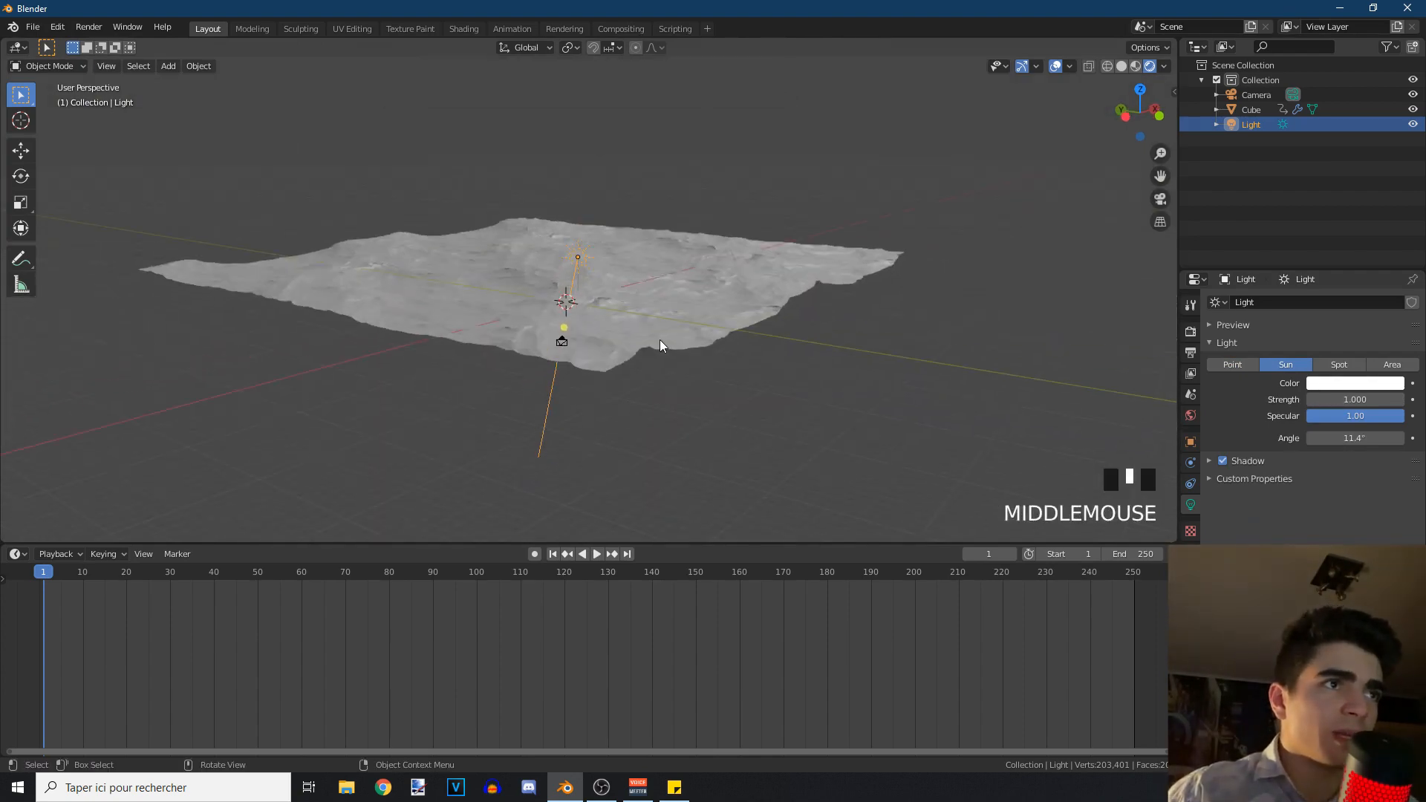
pyautogui.click(1140, 90)
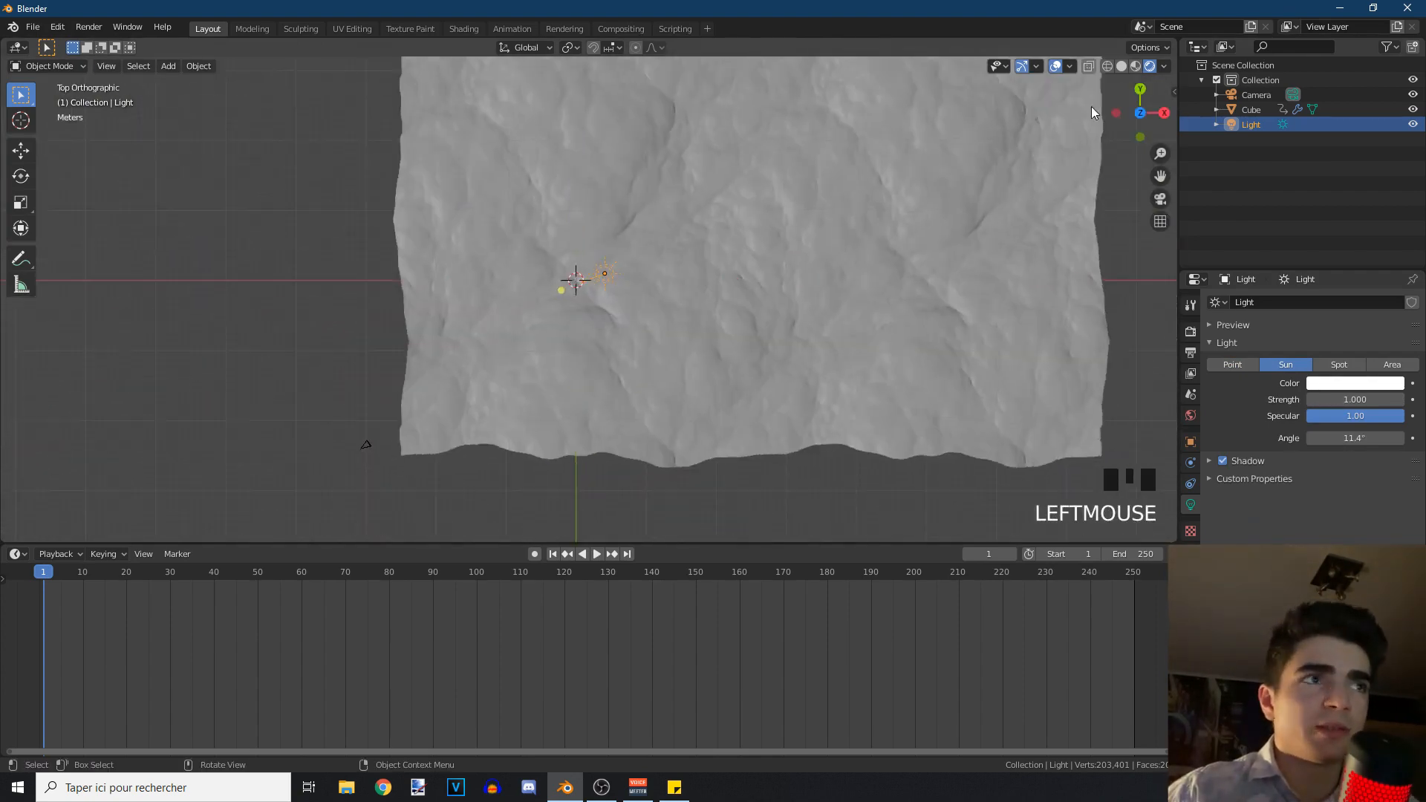
pyautogui.scroll(2, 488, 367)
pyautogui.scroll(-2, 536, 363)
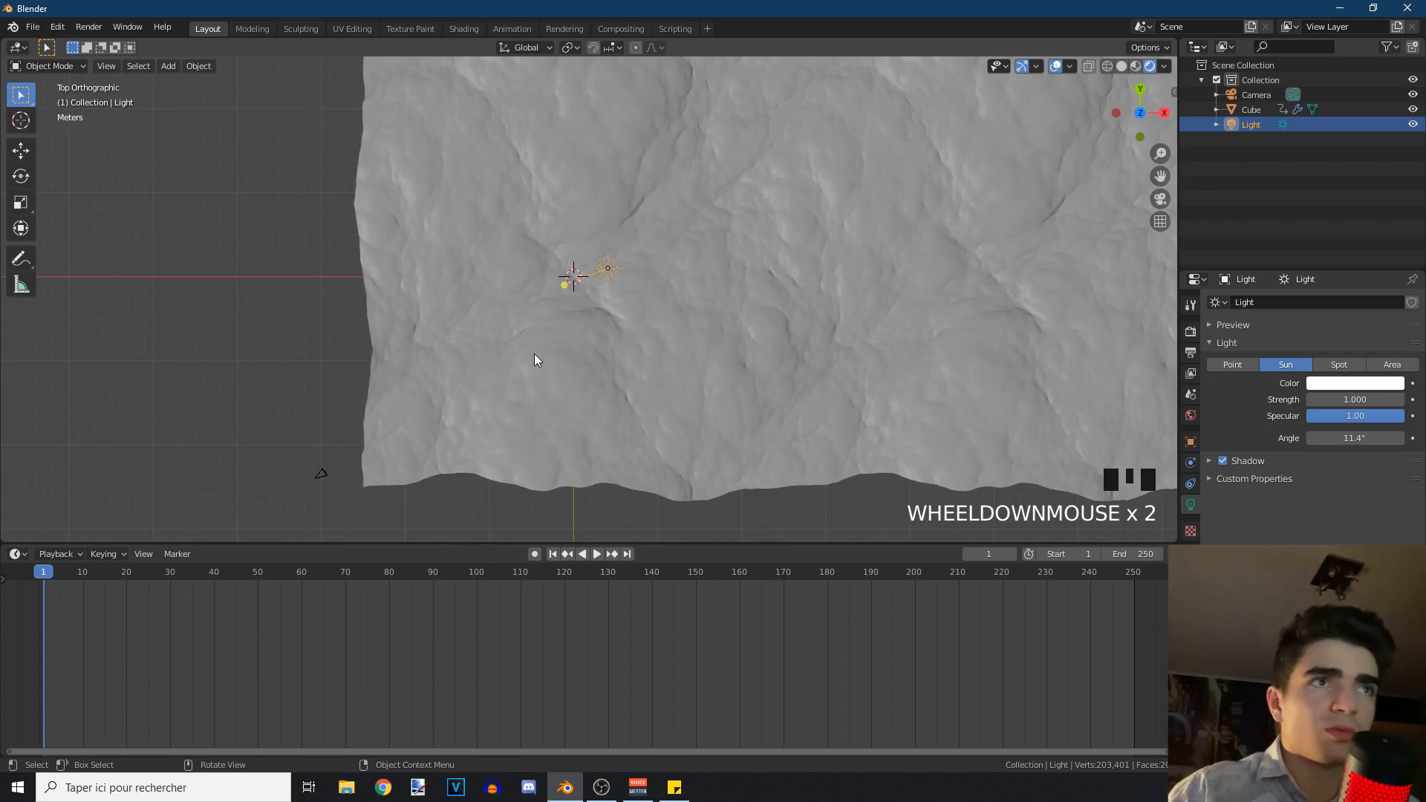
pyautogui.press('r')
pyautogui.click(440, 260)
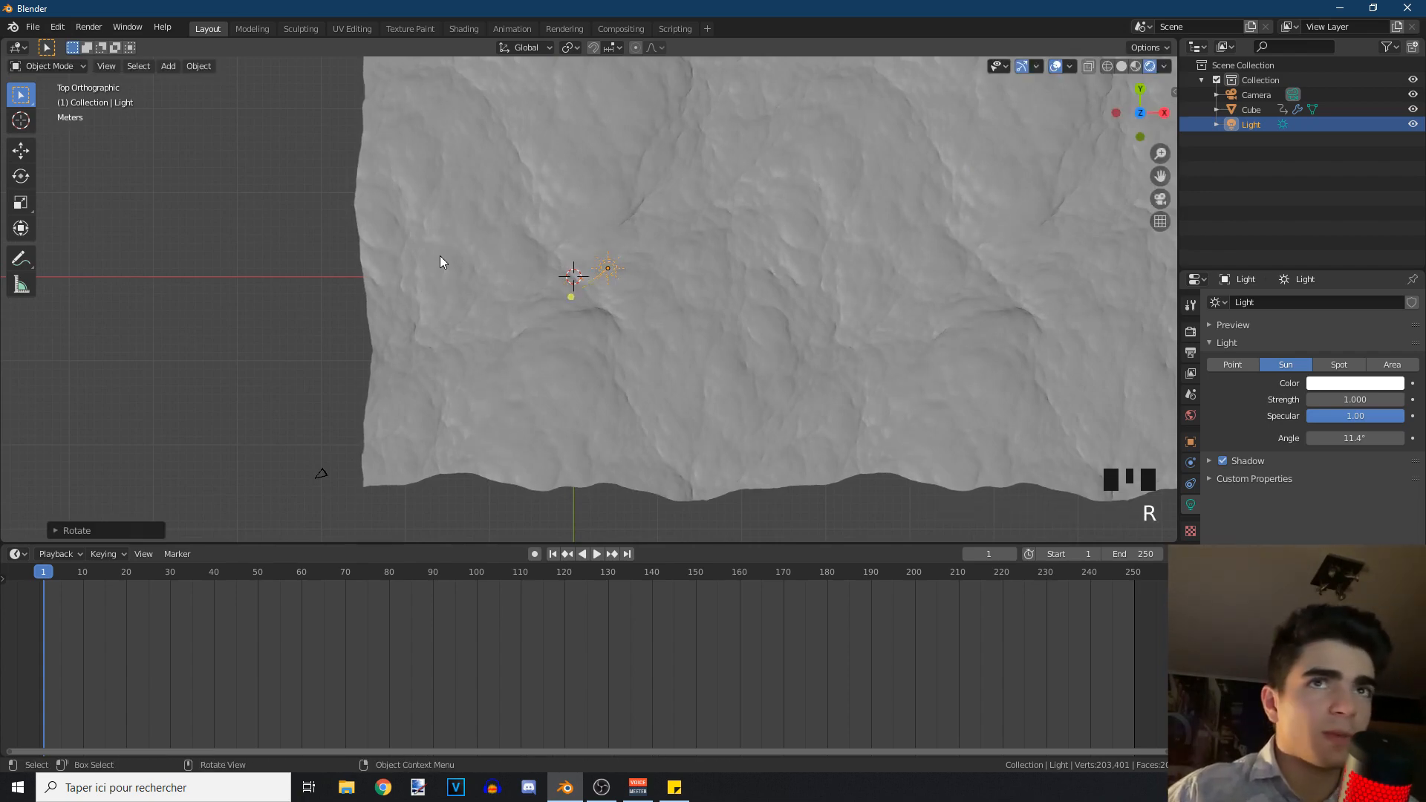
# Tilt the sun light in the front view to a low angle and check the lighting through the camera
pyautogui.press('KP_3')
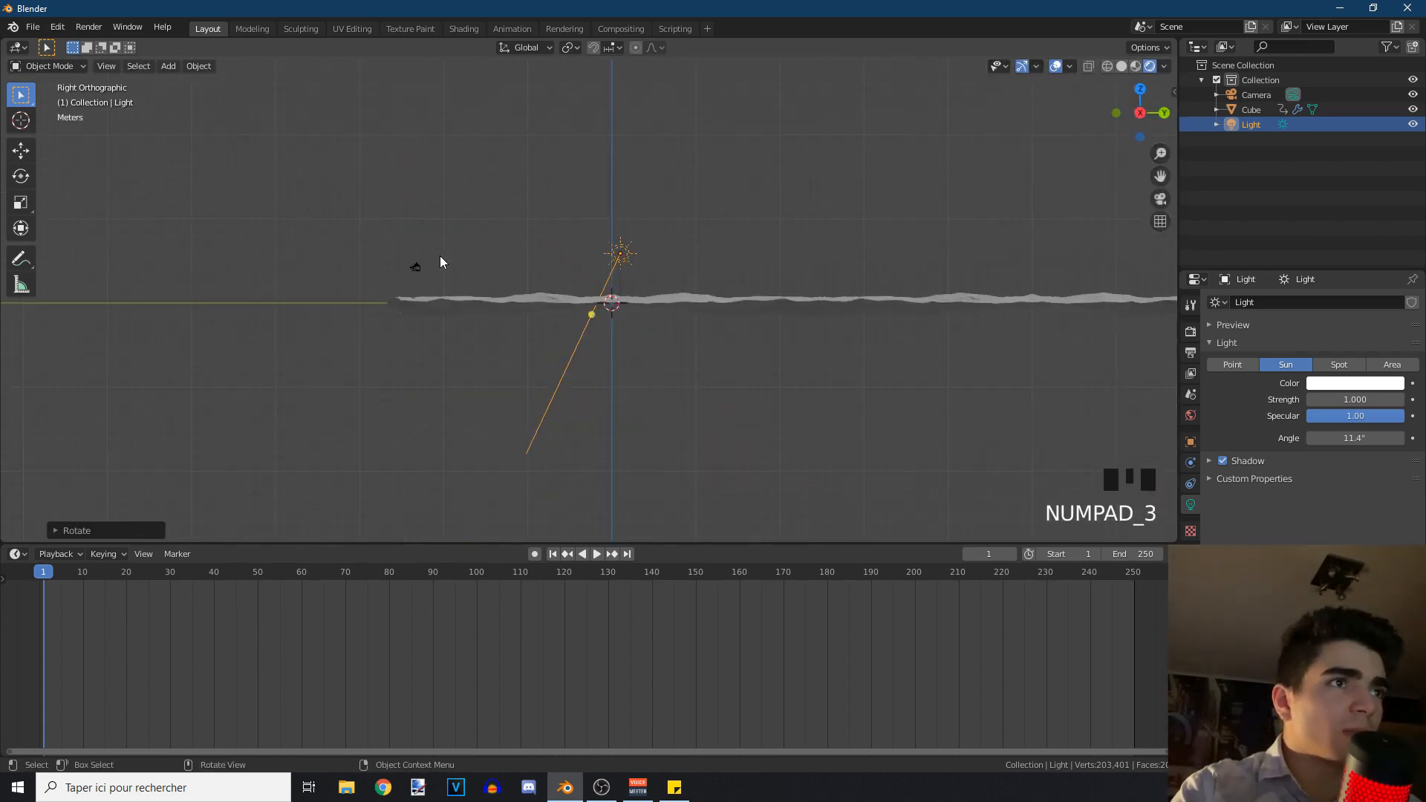
pyautogui.press('KP_1')
pyautogui.press('r')
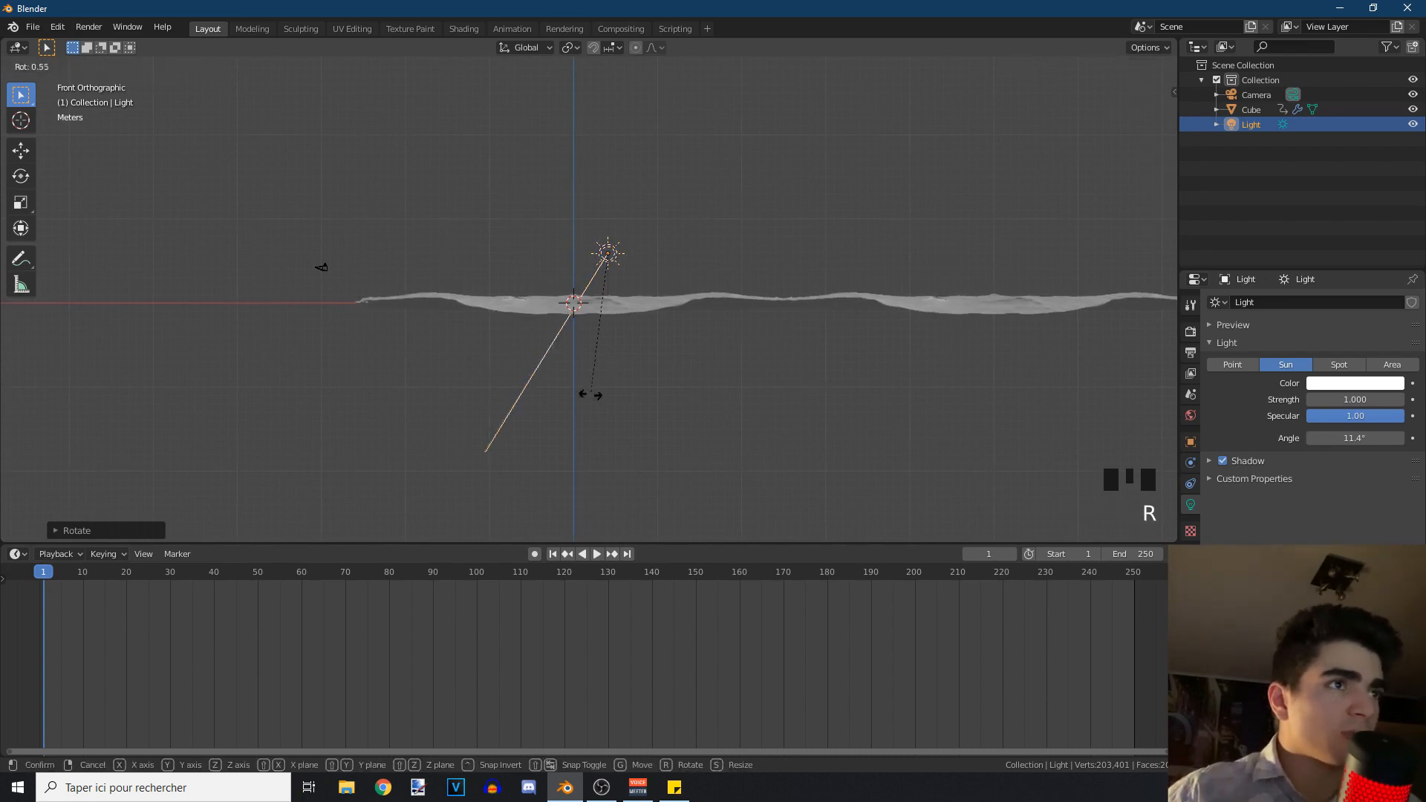
pyautogui.click(475, 373)
pyautogui.press('KP_0')
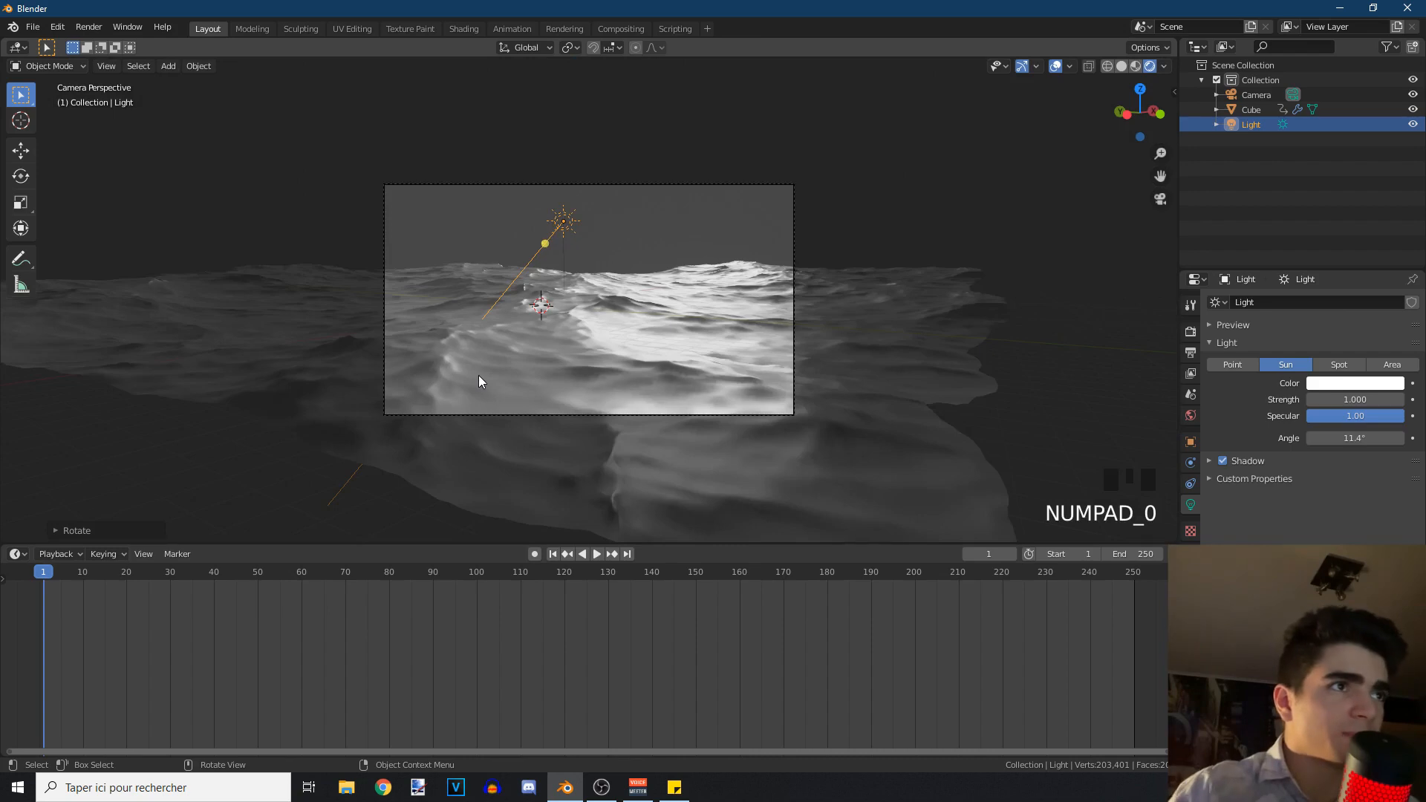
# Refine the sun's rotation from the camera and outside views so its reflection runs across the water toward the camera
pyautogui.scroll(3, 479, 376)
pyautogui.press('r')
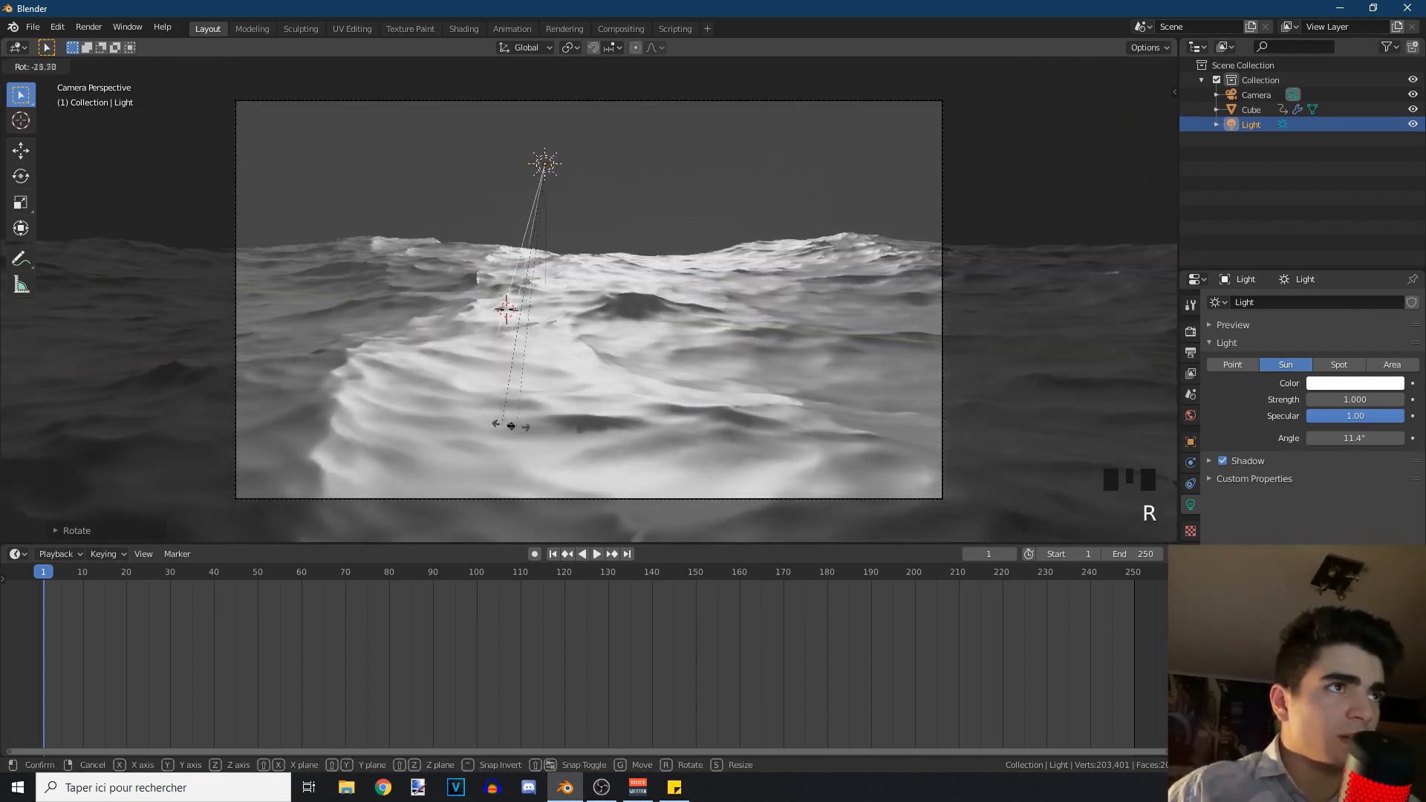
pyautogui.click(546, 419)
pyautogui.moveTo(579, 420); pyautogui.dragTo(379, 407, button='middle')
pyautogui.scroll(-5, 471, 423)
pyautogui.press('r')
pyautogui.click(377, 399)
pyautogui.press('KP_0')
pyautogui.scroll(-3, 542, 306)
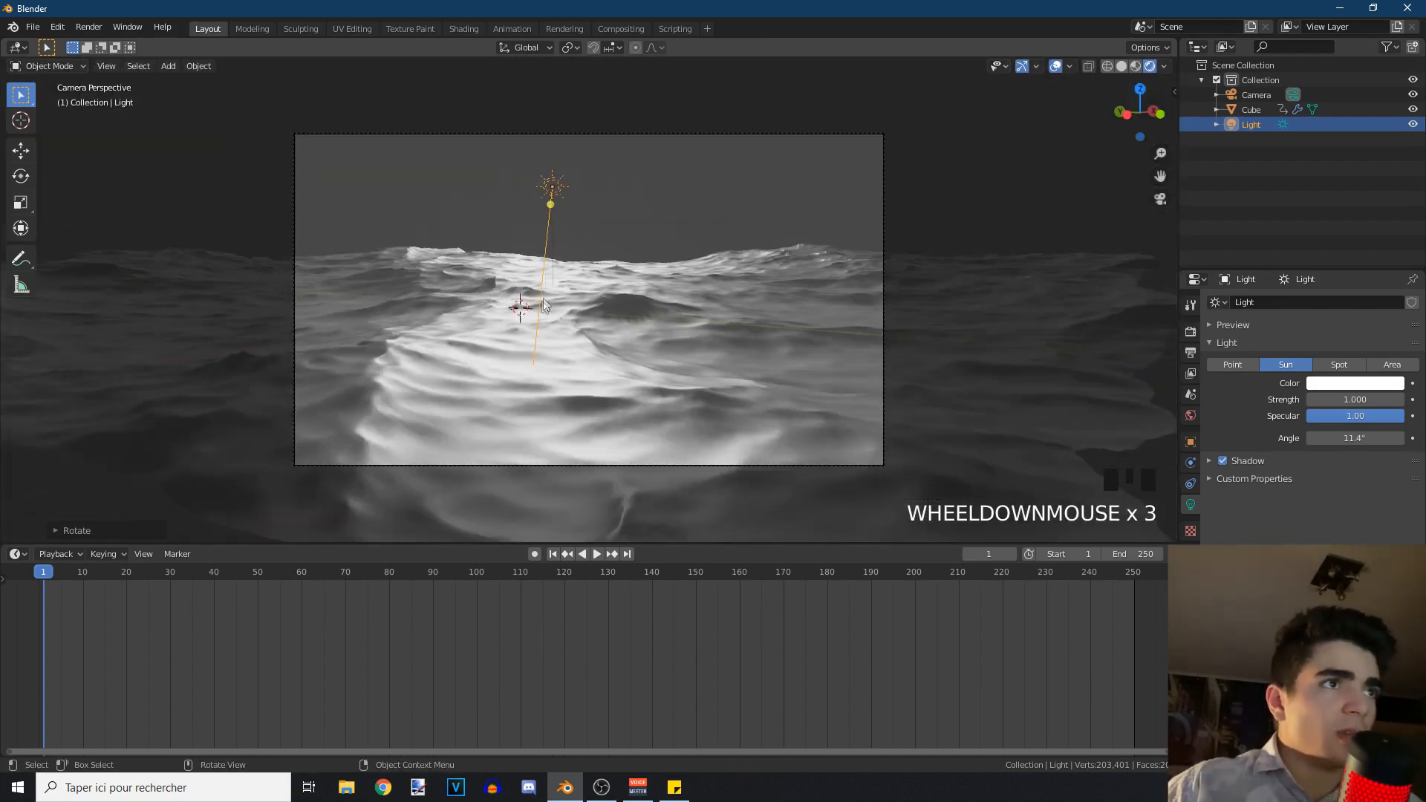
# Widen the properties area and set the ocean material's Base Color to a pale blue
pyautogui.click(676, 284)
pyautogui.scroll(1, 573, 328)
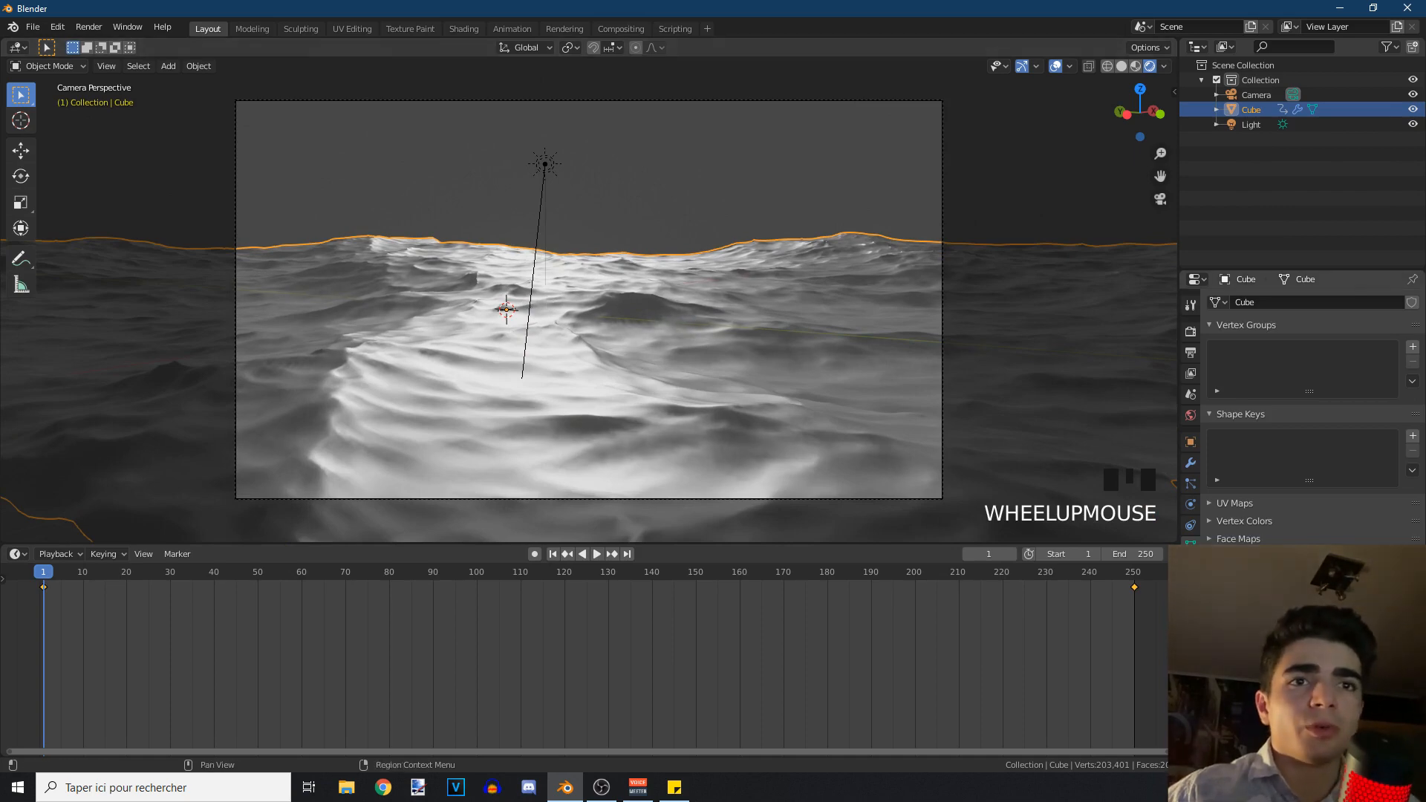
pyautogui.click(1191, 564)
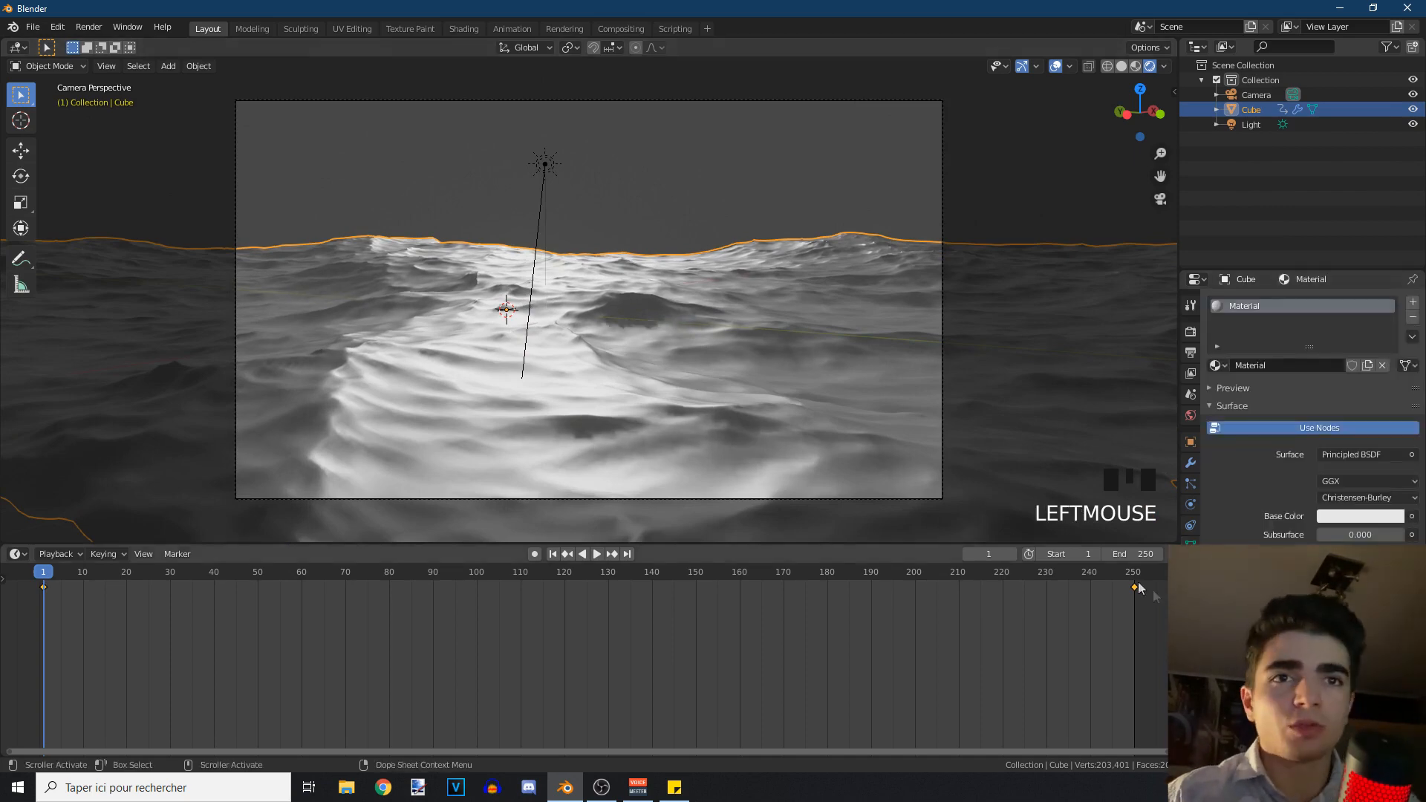
pyautogui.moveTo(1177, 394); pyautogui.dragTo(1032, 394)
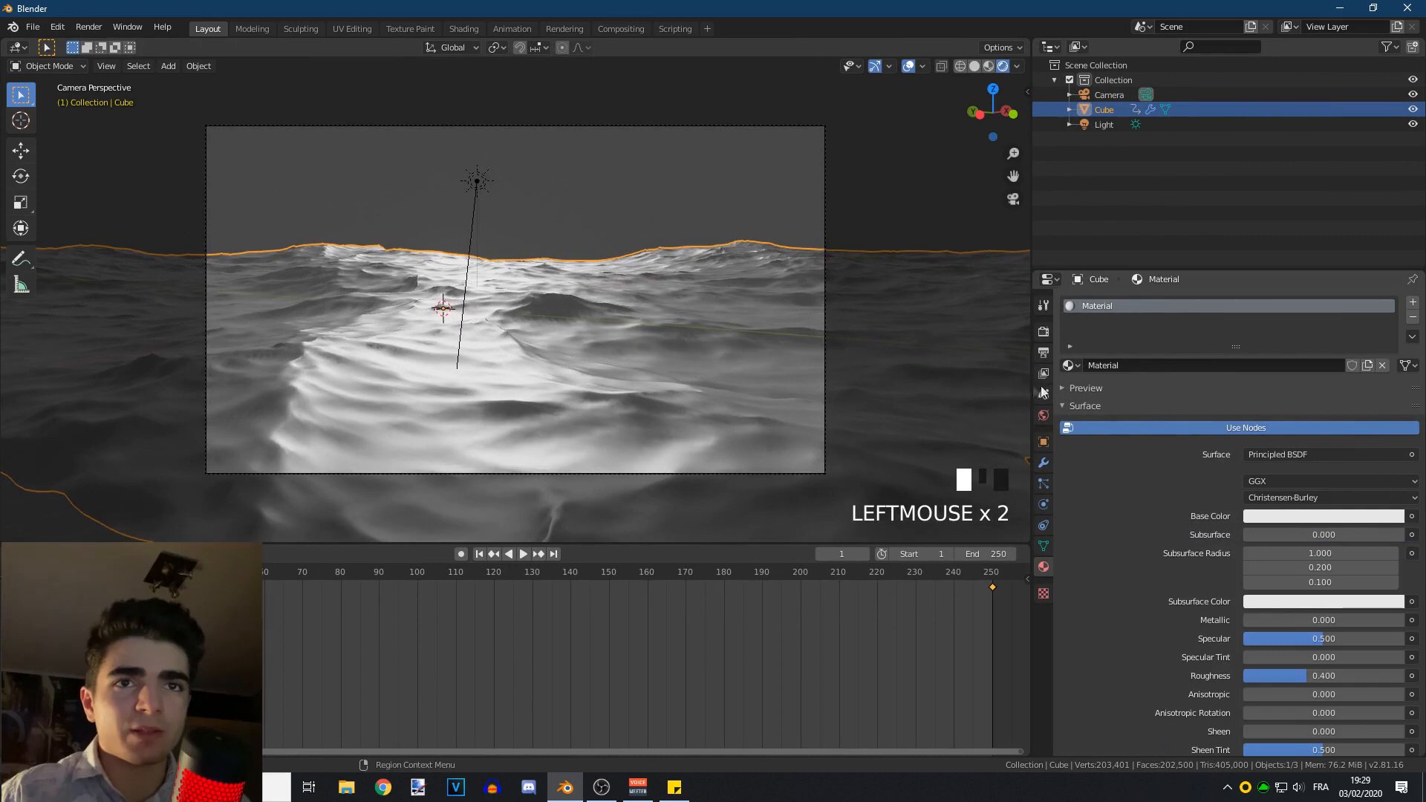
pyautogui.scroll(-4, 1206, 520)
pyautogui.click(1285, 399)
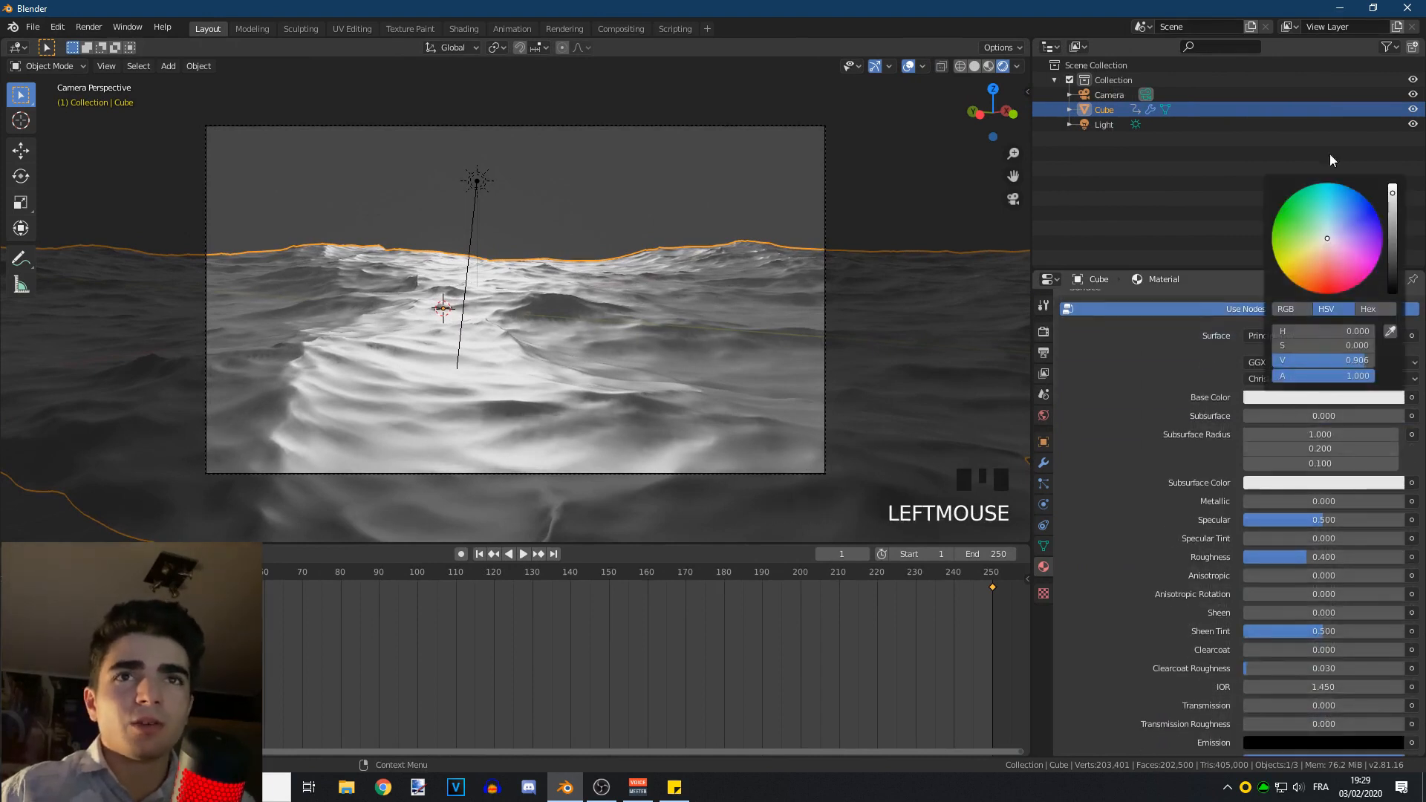
pyautogui.click(1331, 234)
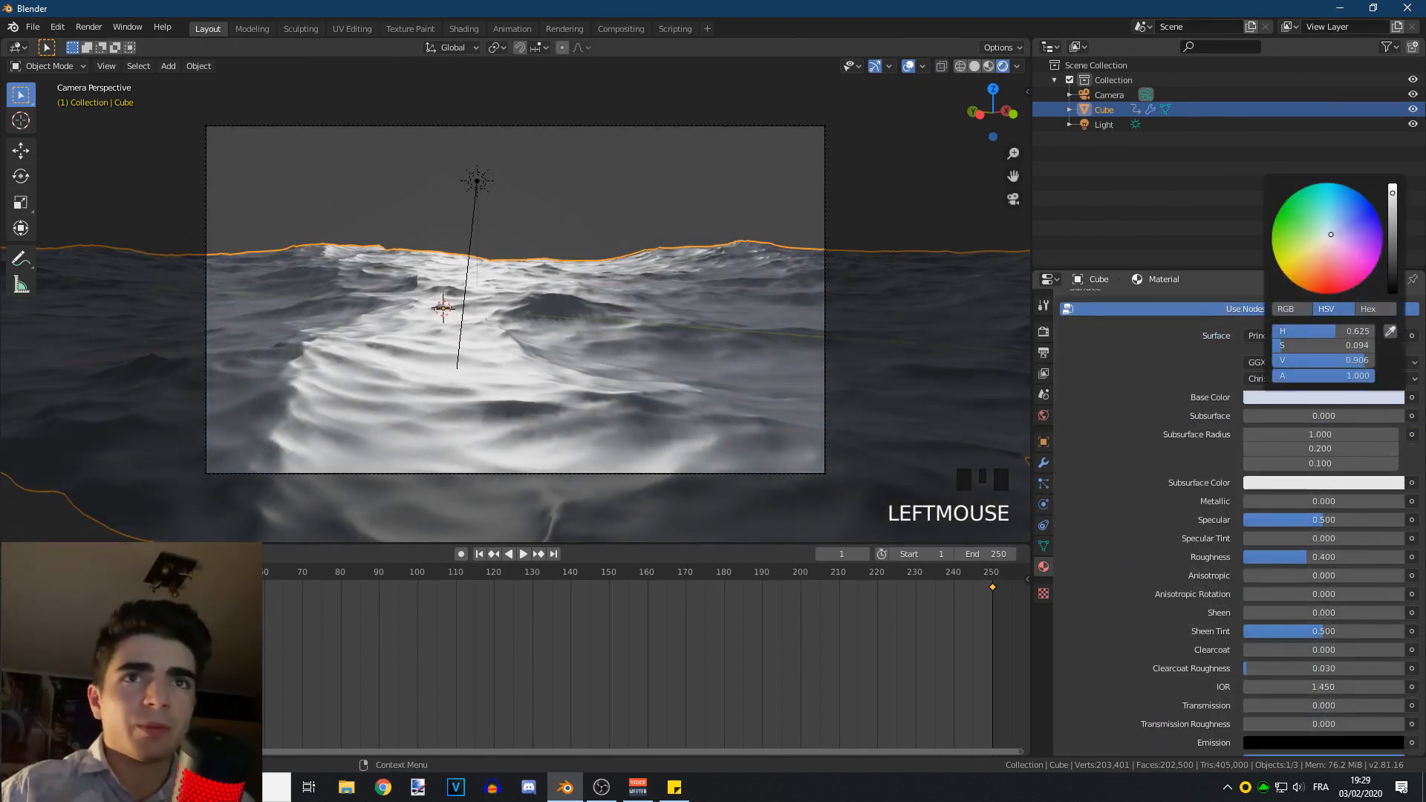
pyautogui.moveTo(1331, 235); pyautogui.dragTo(1331, 231)
# Set the ocean material's Specular to 1.000 and its Roughness to about 0.071
pyautogui.scroll(-2, 1322, 461)
pyautogui.moveTo(1323, 460); pyautogui.dragTo(1361, 462)
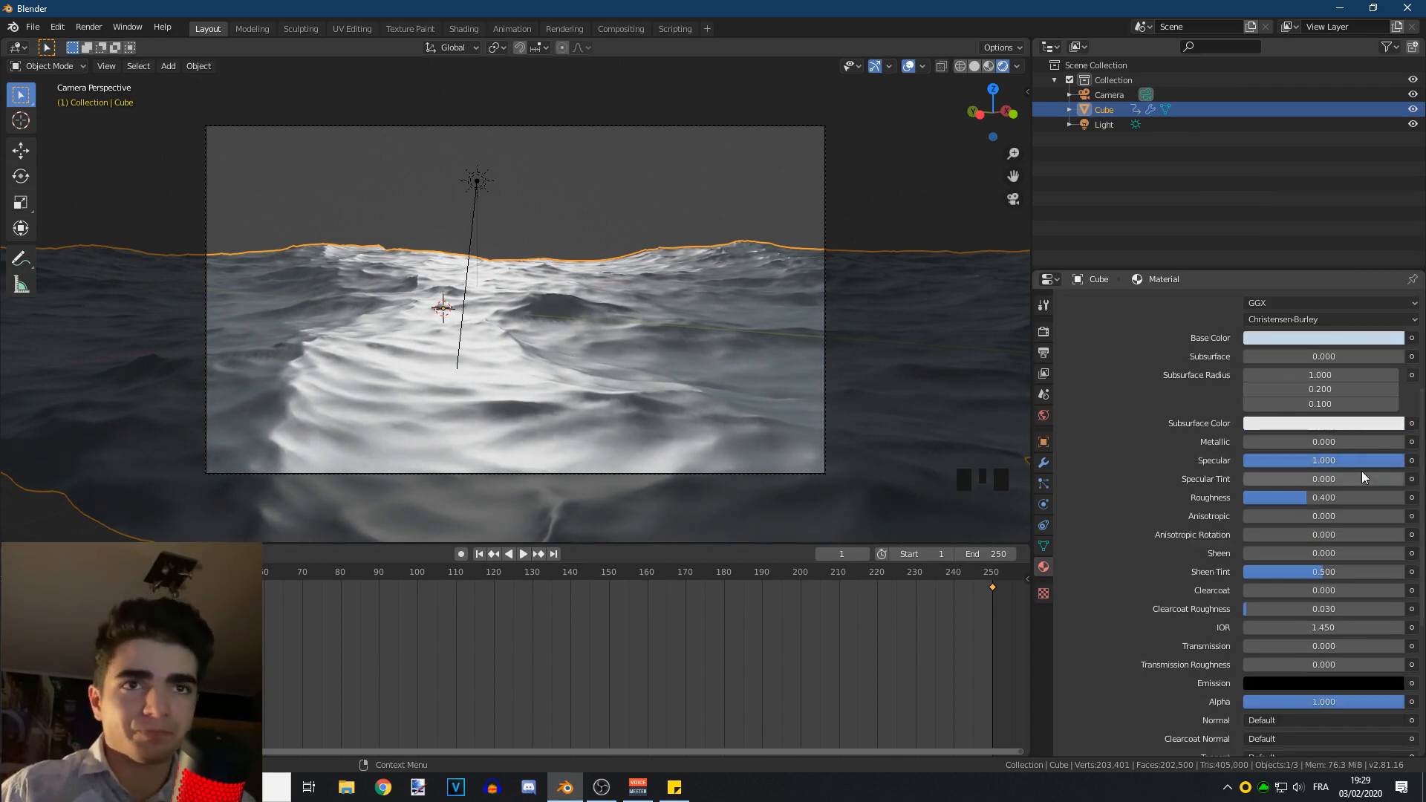
pyautogui.scroll(-1, 1206, 505)
pyautogui.moveTo(1299, 470)
pyautogui.mouseDown()
pyautogui.moveTo(1243, 469)
pyautogui.moveTo(1255, 469)
pyautogui.mouseUp()
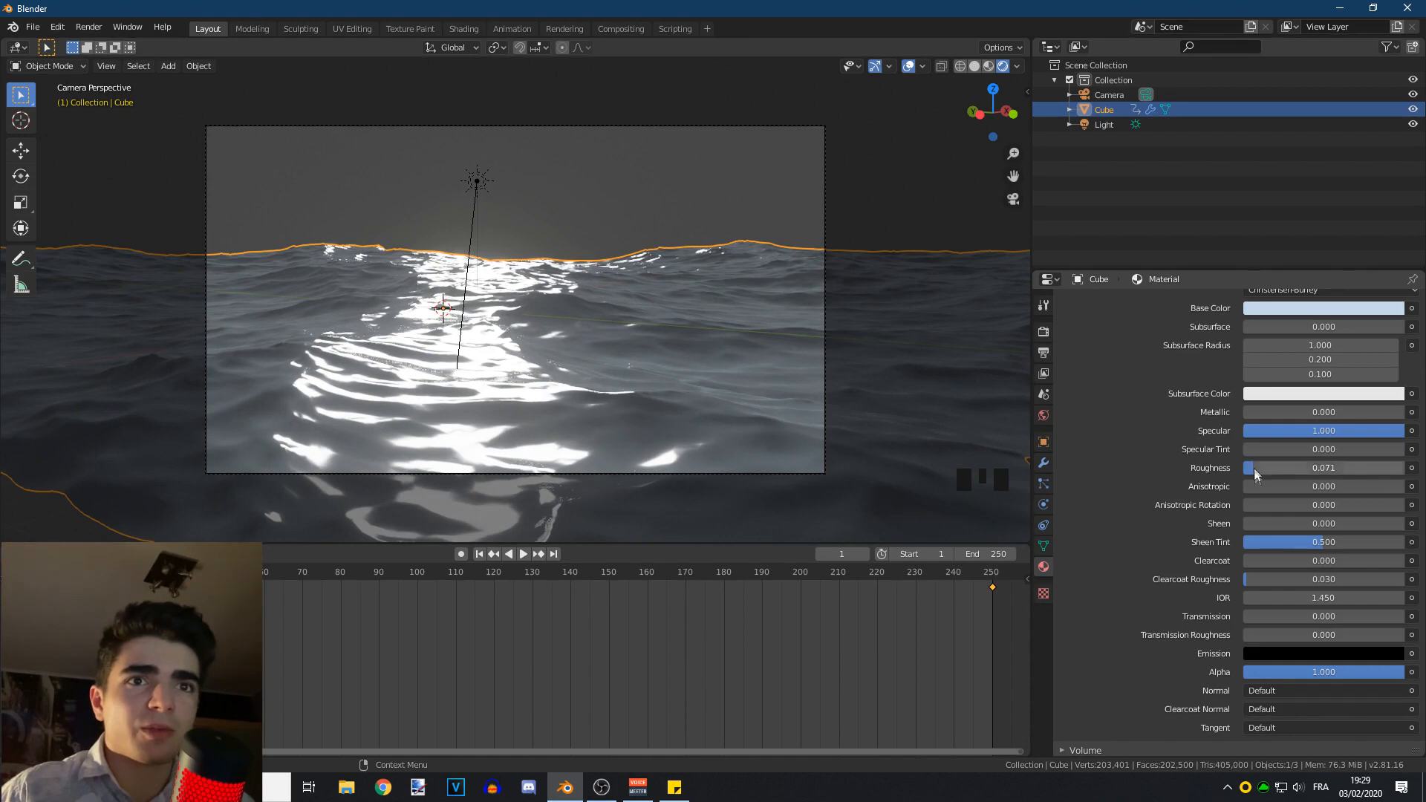
# Set the ocean material's Transmission to about 0.265 and reduce its Roughness to about 0.053
pyautogui.scroll(-2, 1196, 513)
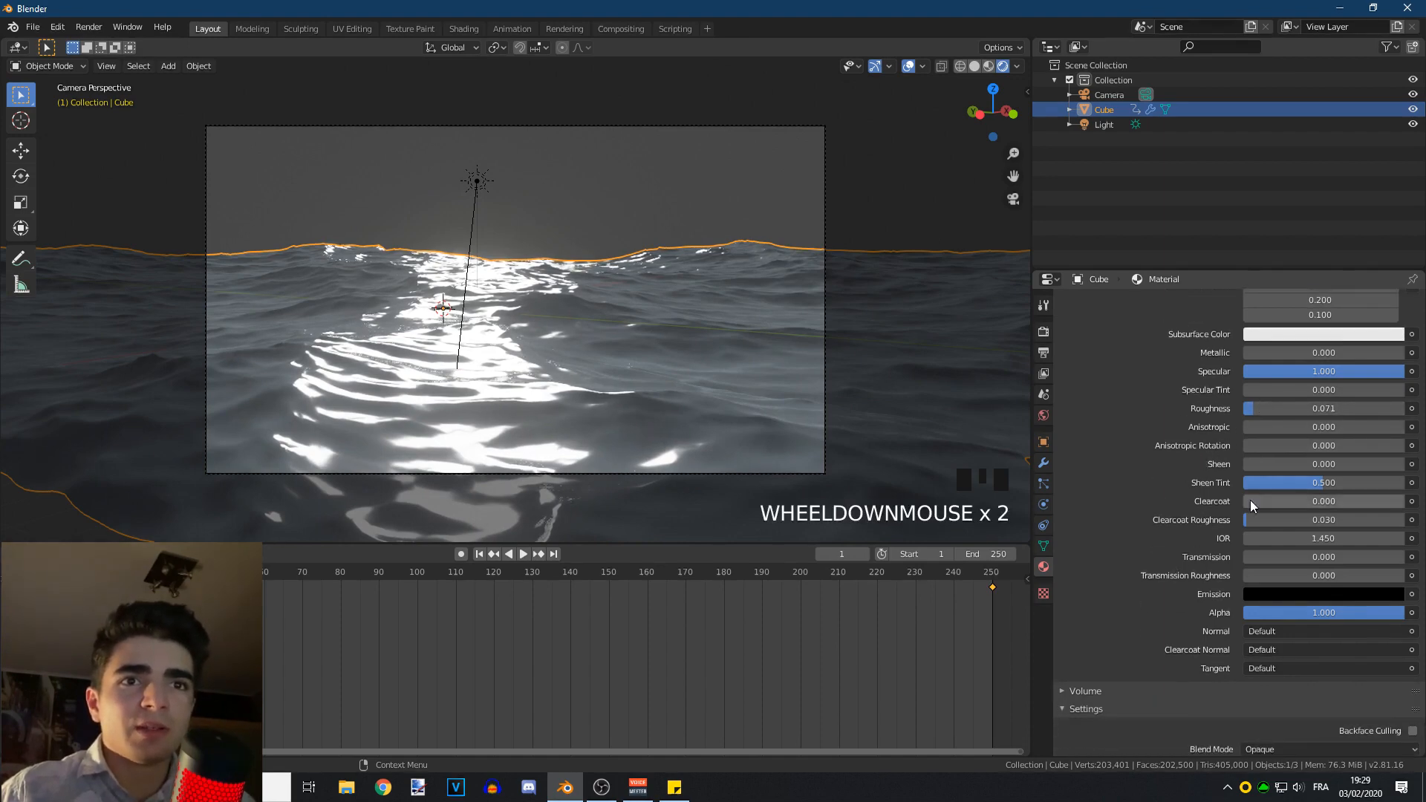
pyautogui.moveTo(1254, 562); pyautogui.dragTo(1289, 557)
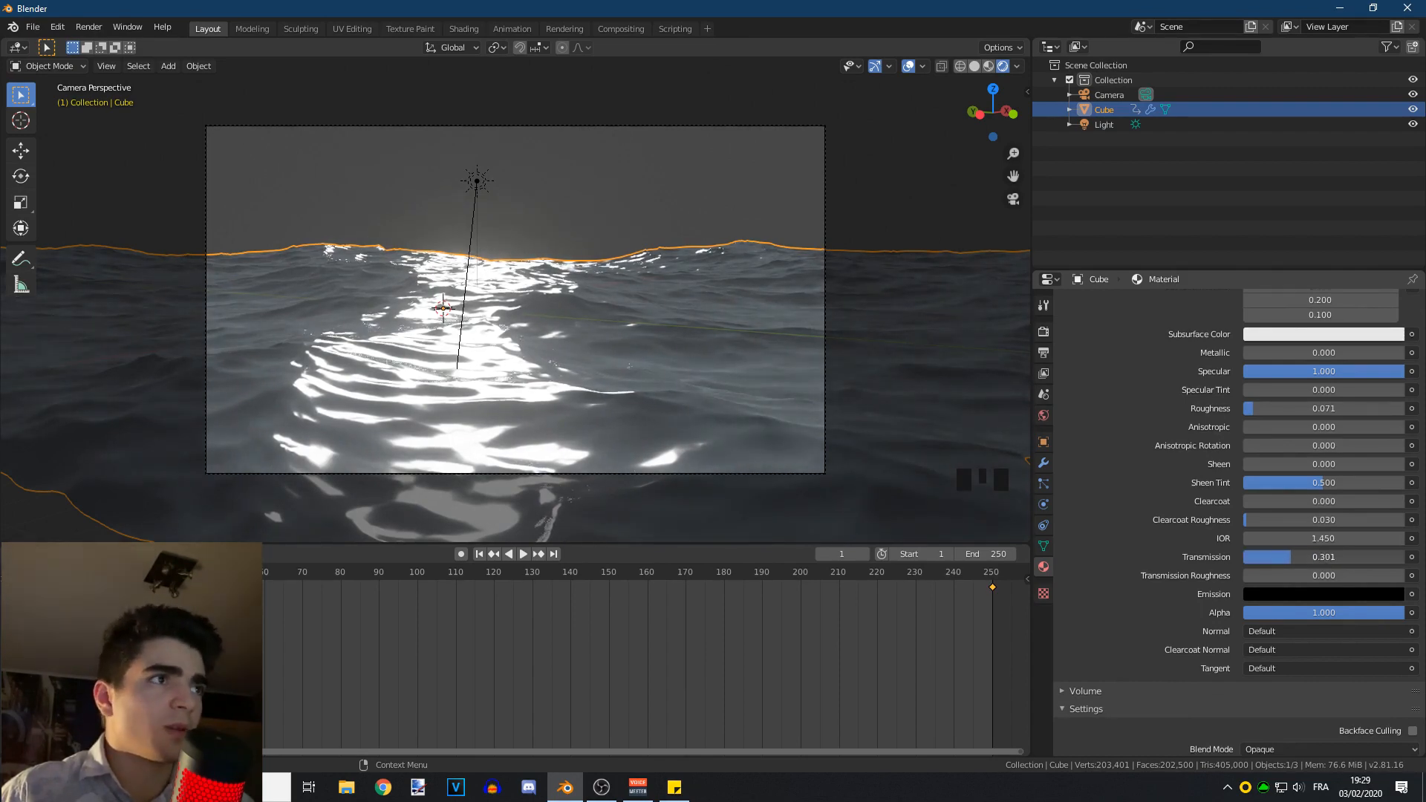
pyautogui.scroll(4, 1126, 563)
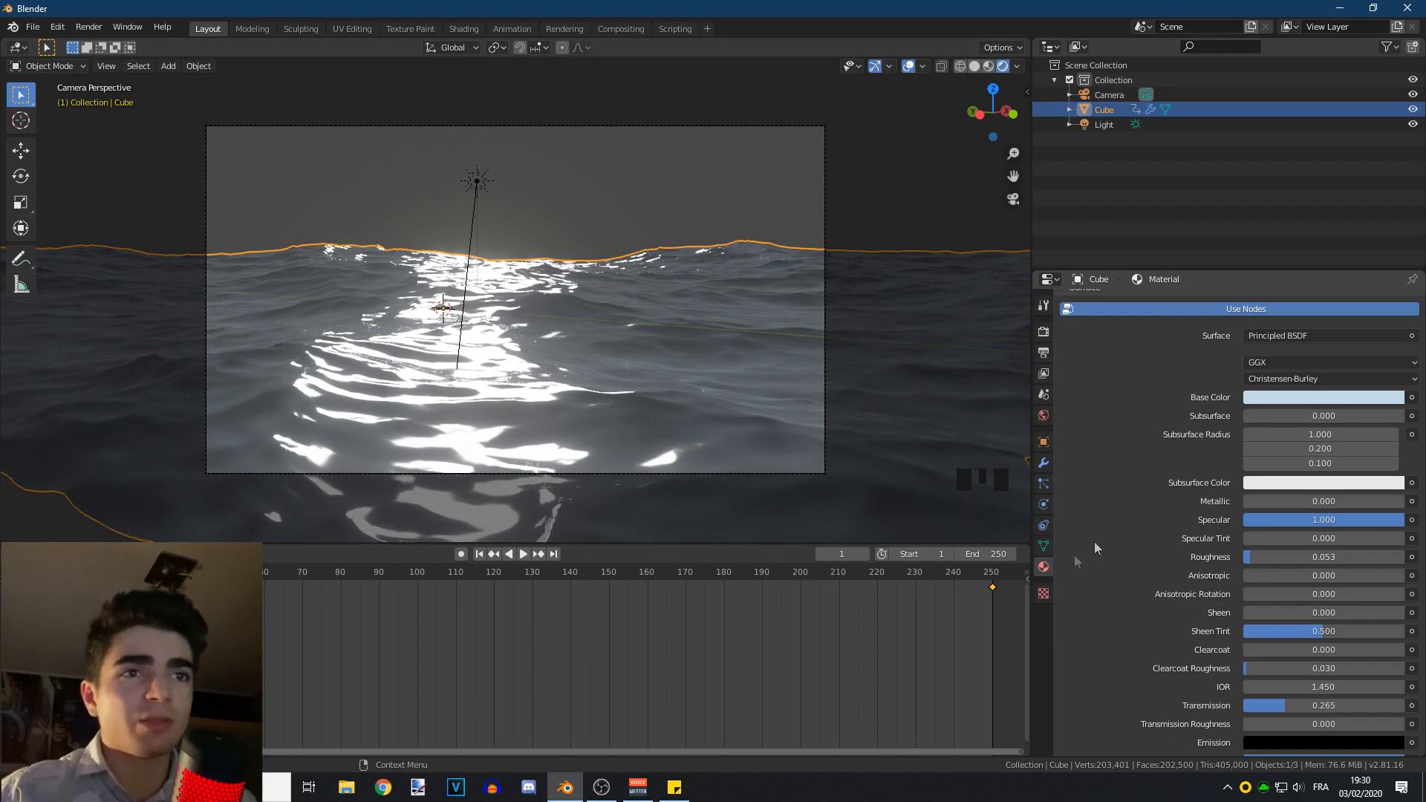
# Assign an Environment Texture to the world color and load loc00184-8-0preview.jpg from the HDRI folder
pyautogui.click(1043, 415)
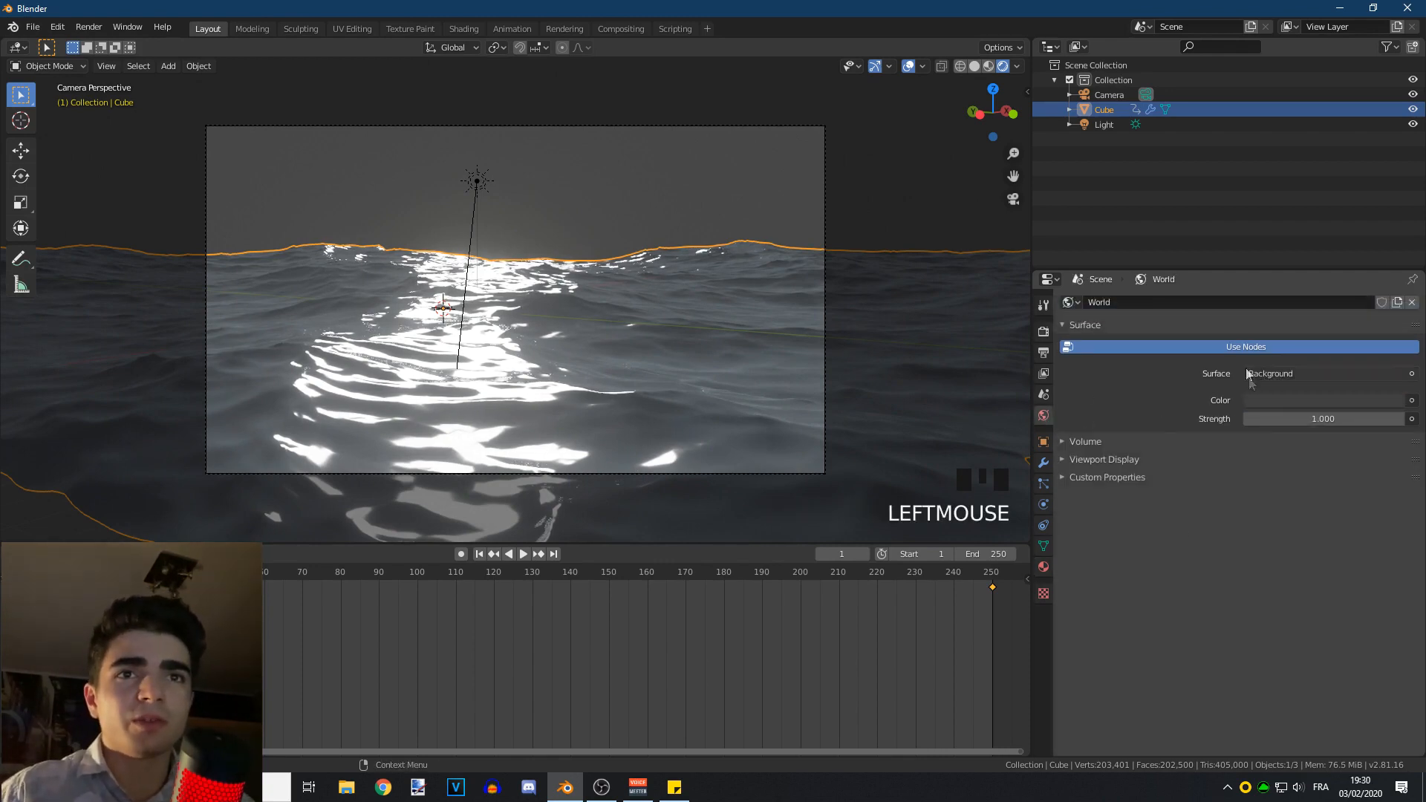
pyautogui.click(1412, 402)
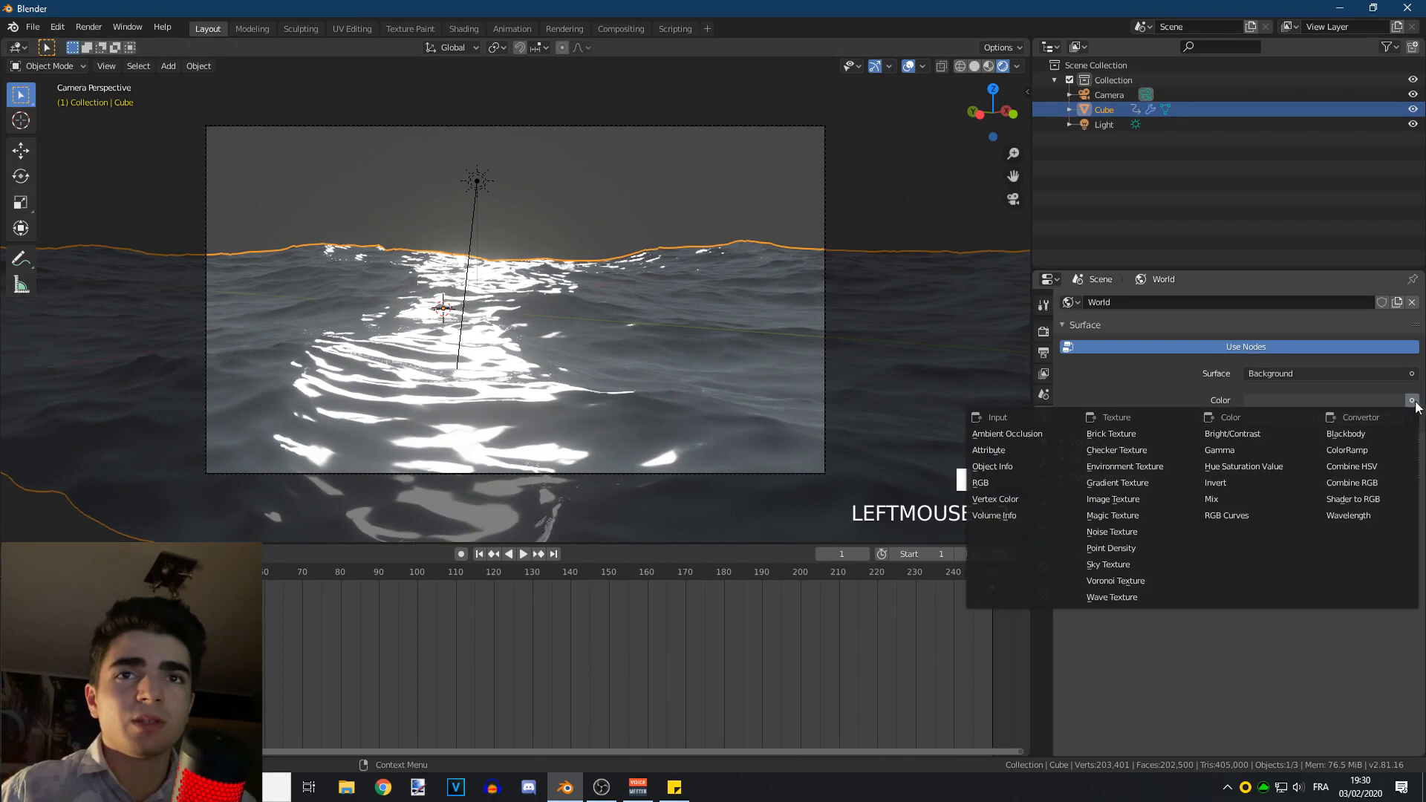
pyautogui.click(1113, 466)
pyautogui.click(1379, 419)
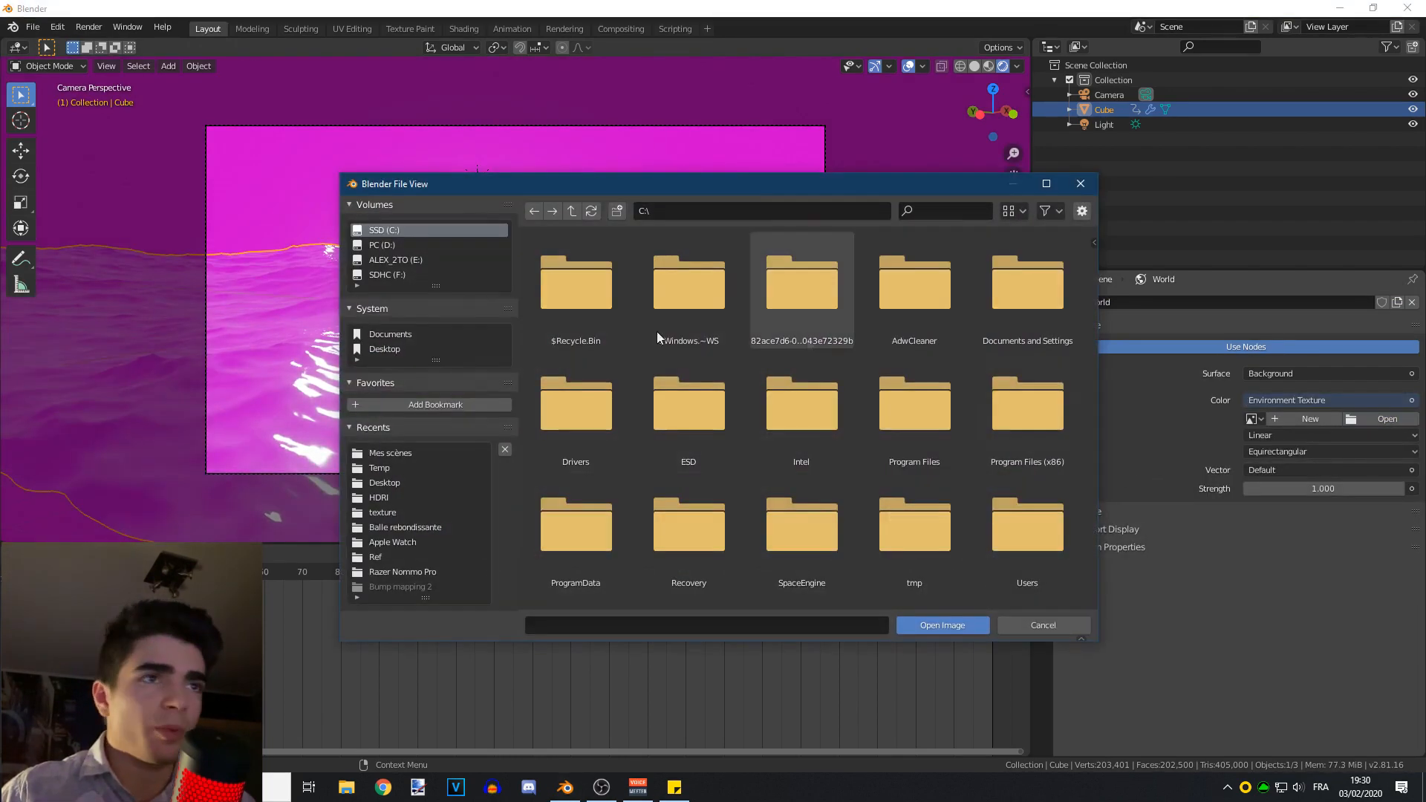
pyautogui.click(378, 497)
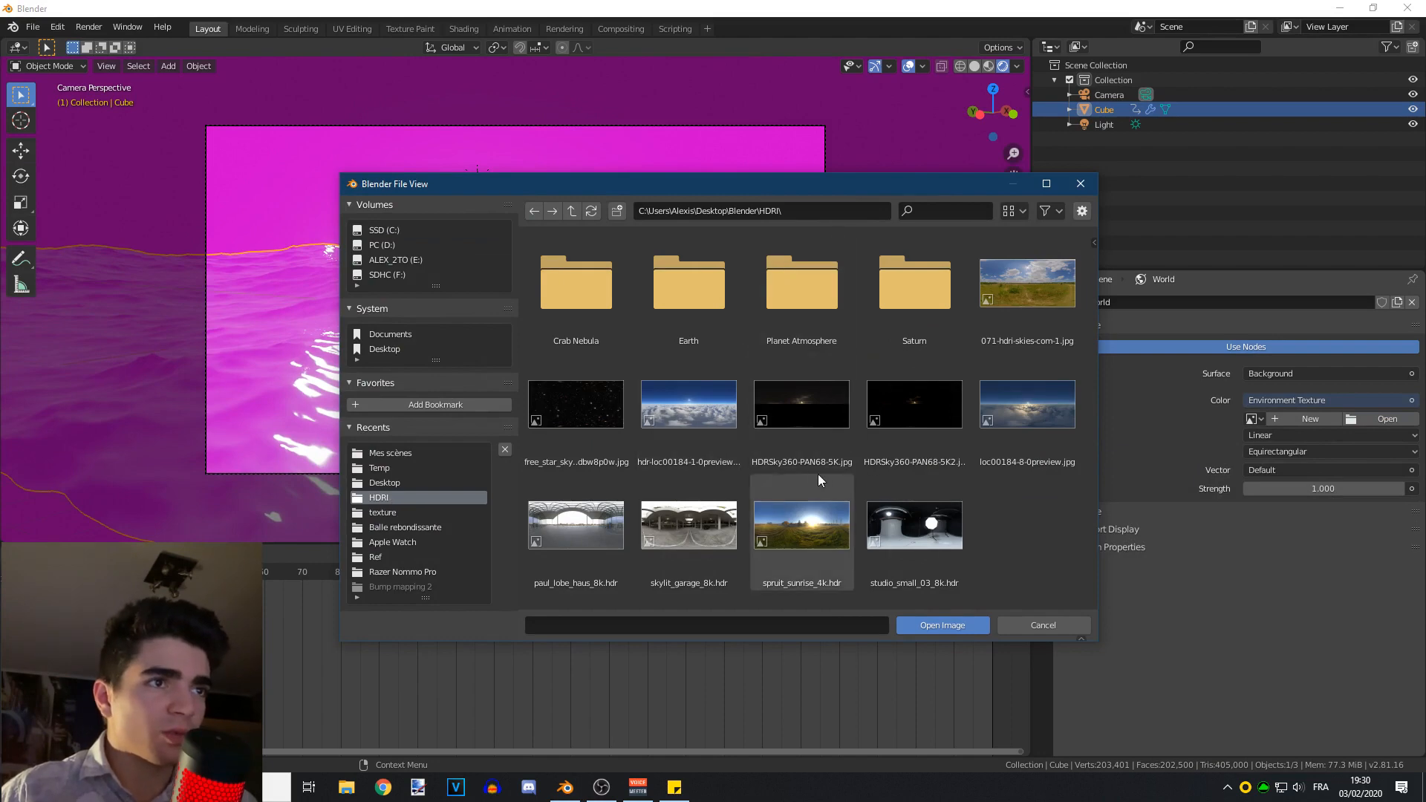
pyautogui.click(1036, 409)
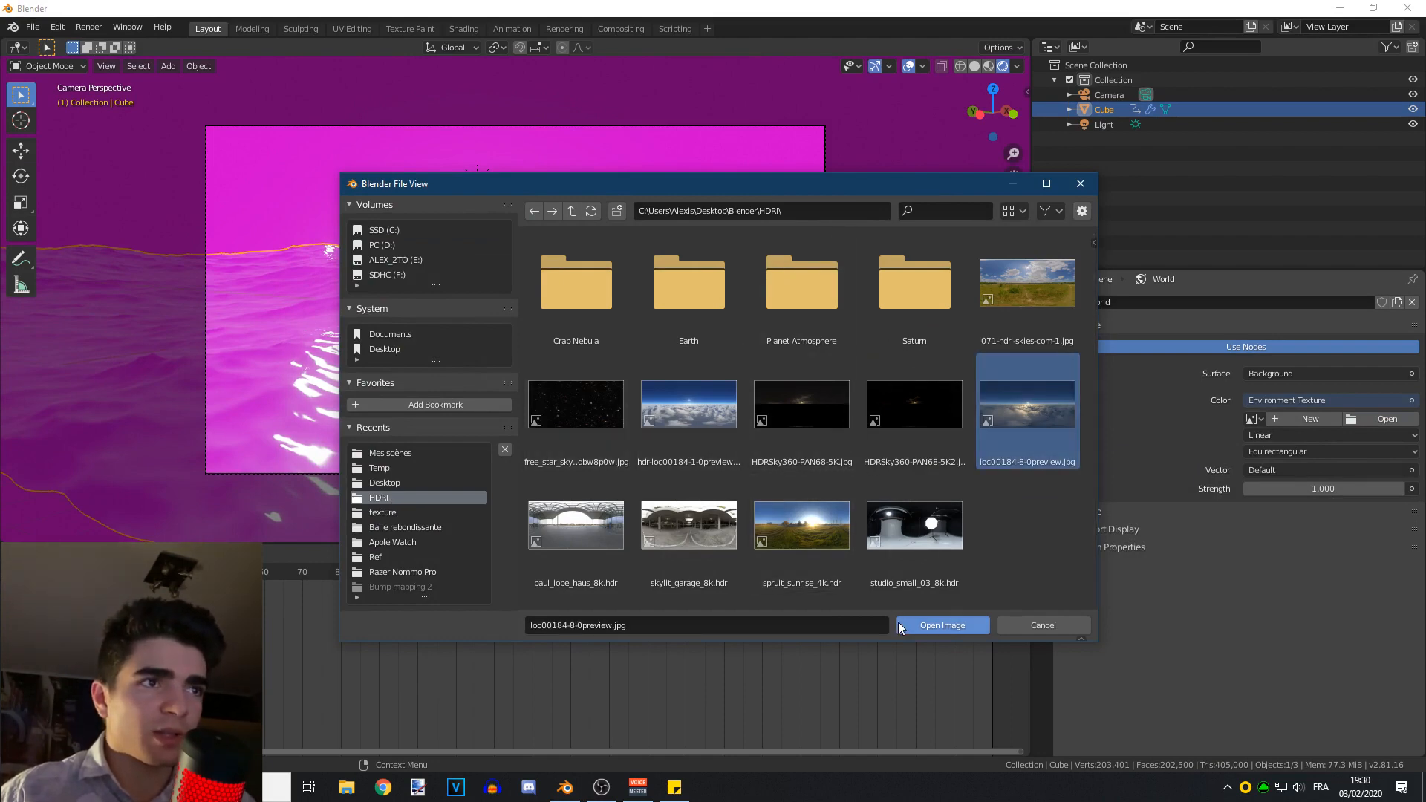
pyautogui.click(938, 625)
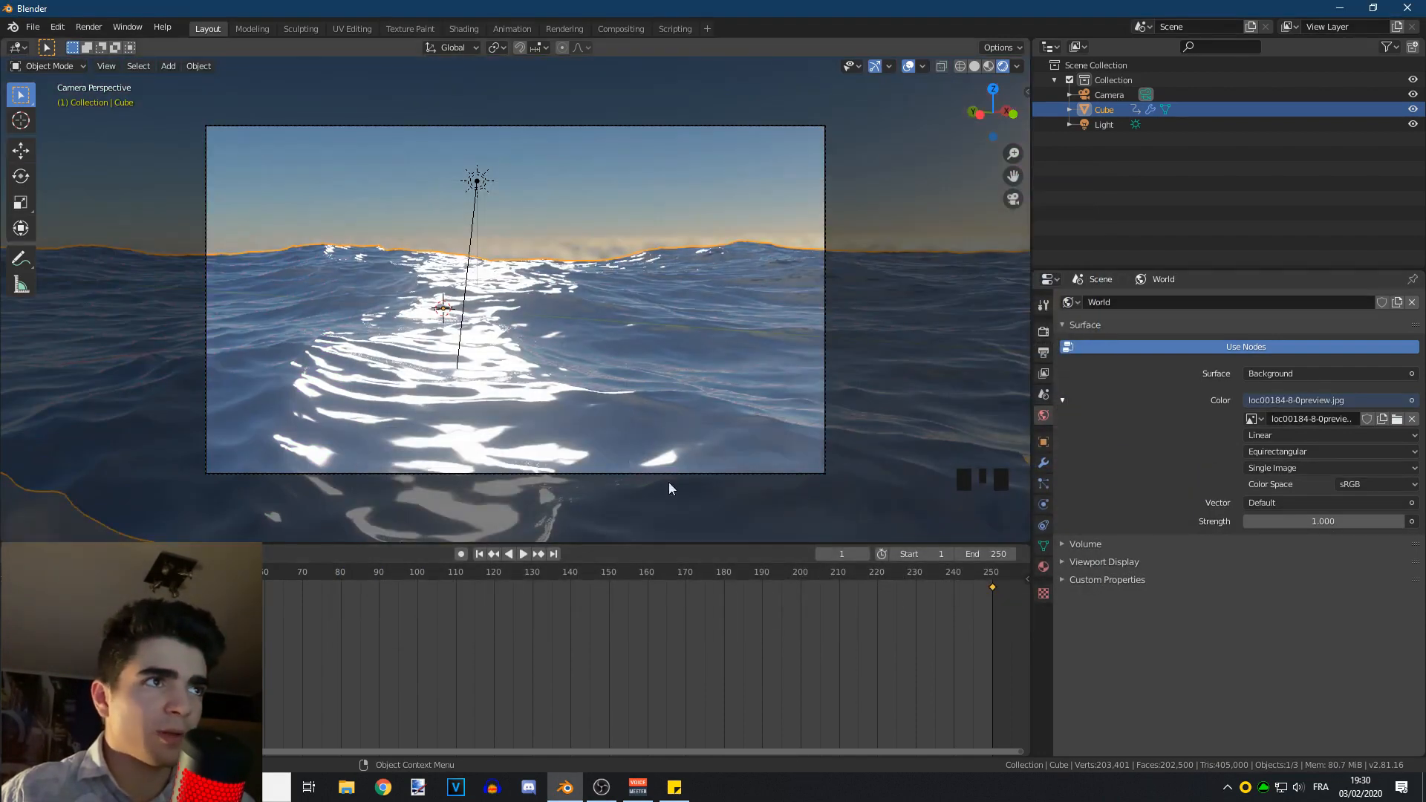
# Compare the sun's position in the sky image with the light's reflection on the ocean, and return to the camera view
pyautogui.click(541, 233)
pyautogui.scroll(-3, 541, 336)
pyautogui.moveTo(541, 336); pyautogui.dragTo(609, 166, button='middle')
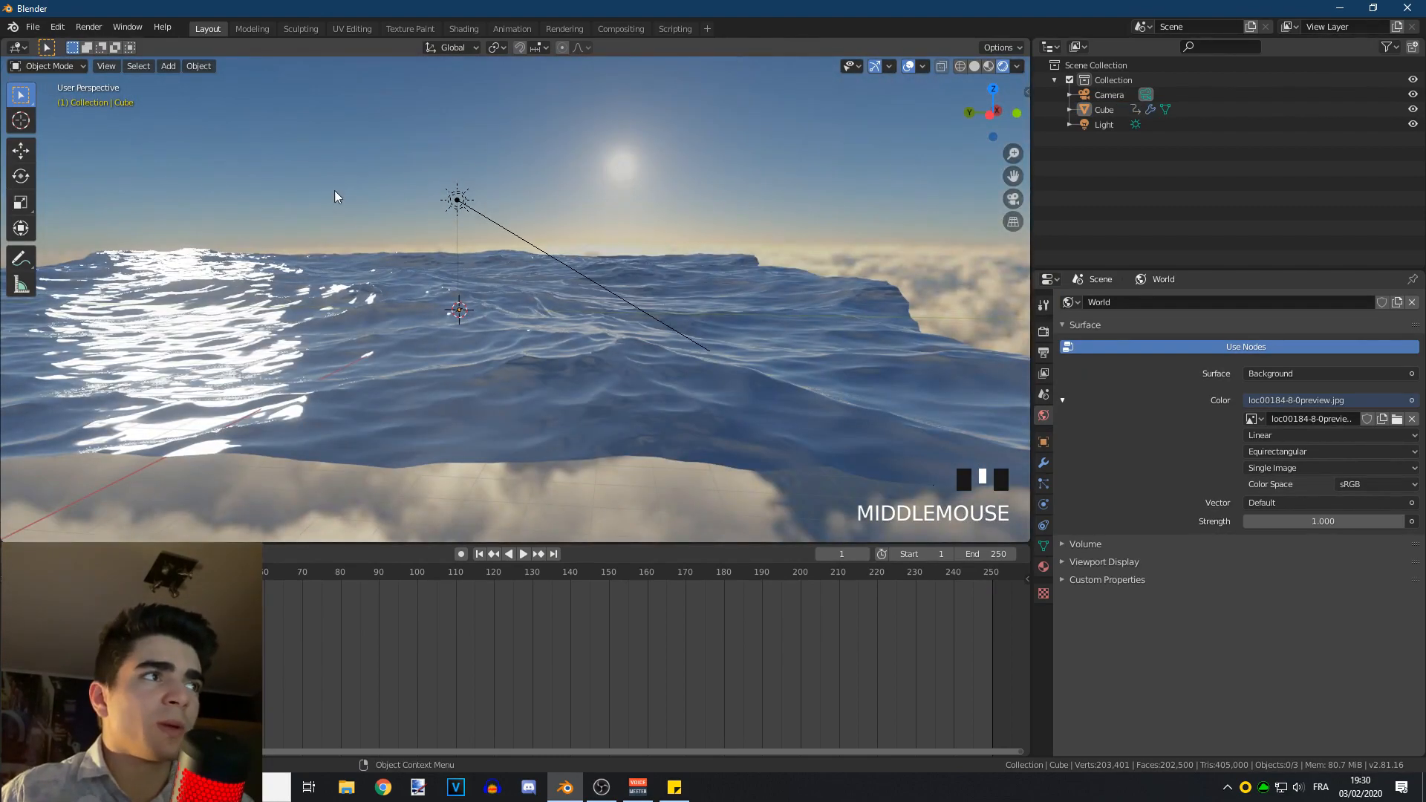
pyautogui.scroll(-2, 598, 290)
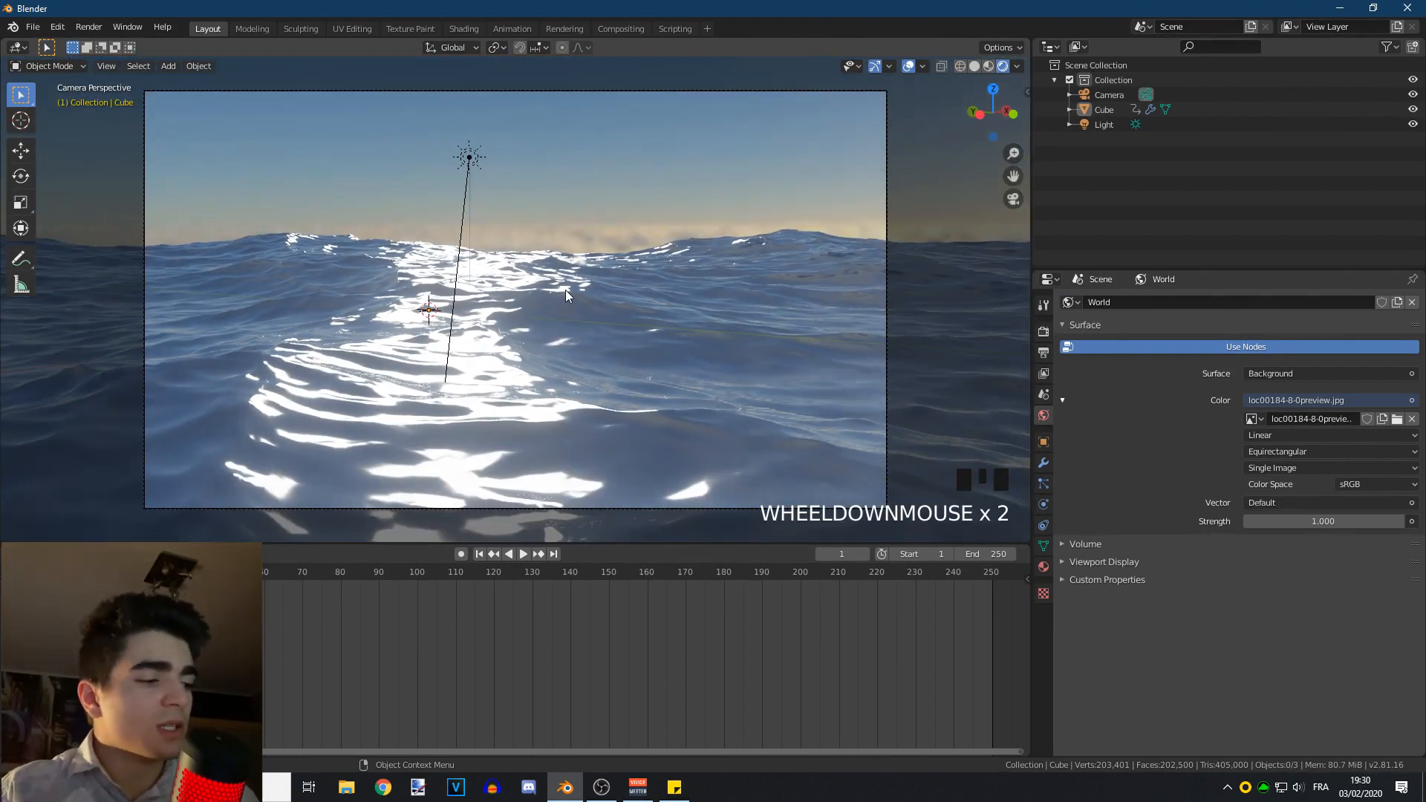
# Select all objects, turn the outliner area into a second 3D viewport, and frame the whole ocean in it from above
pyautogui.press('a')
pyautogui.click(1050, 47)
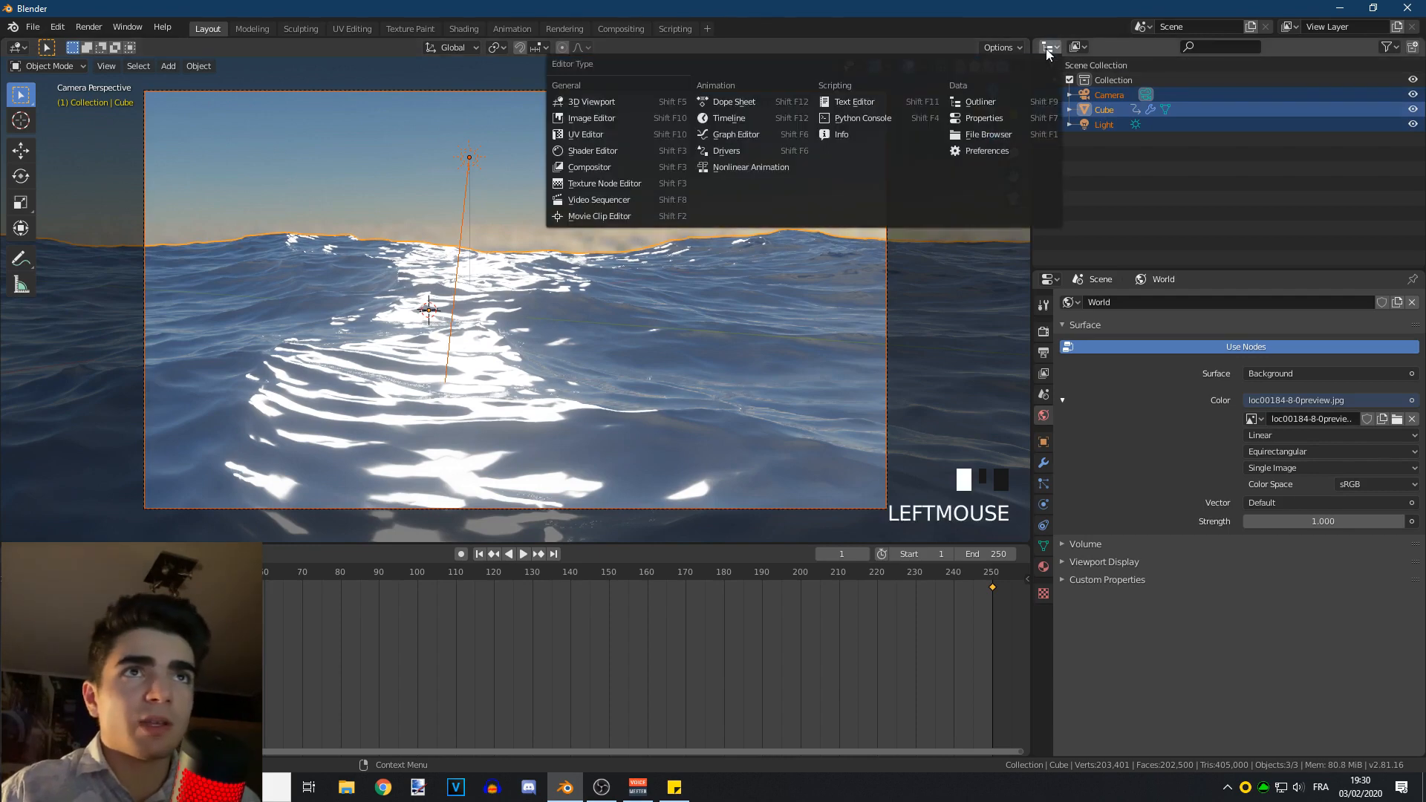
pyautogui.click(591, 102)
pyautogui.scroll(-17, 1263, 141)
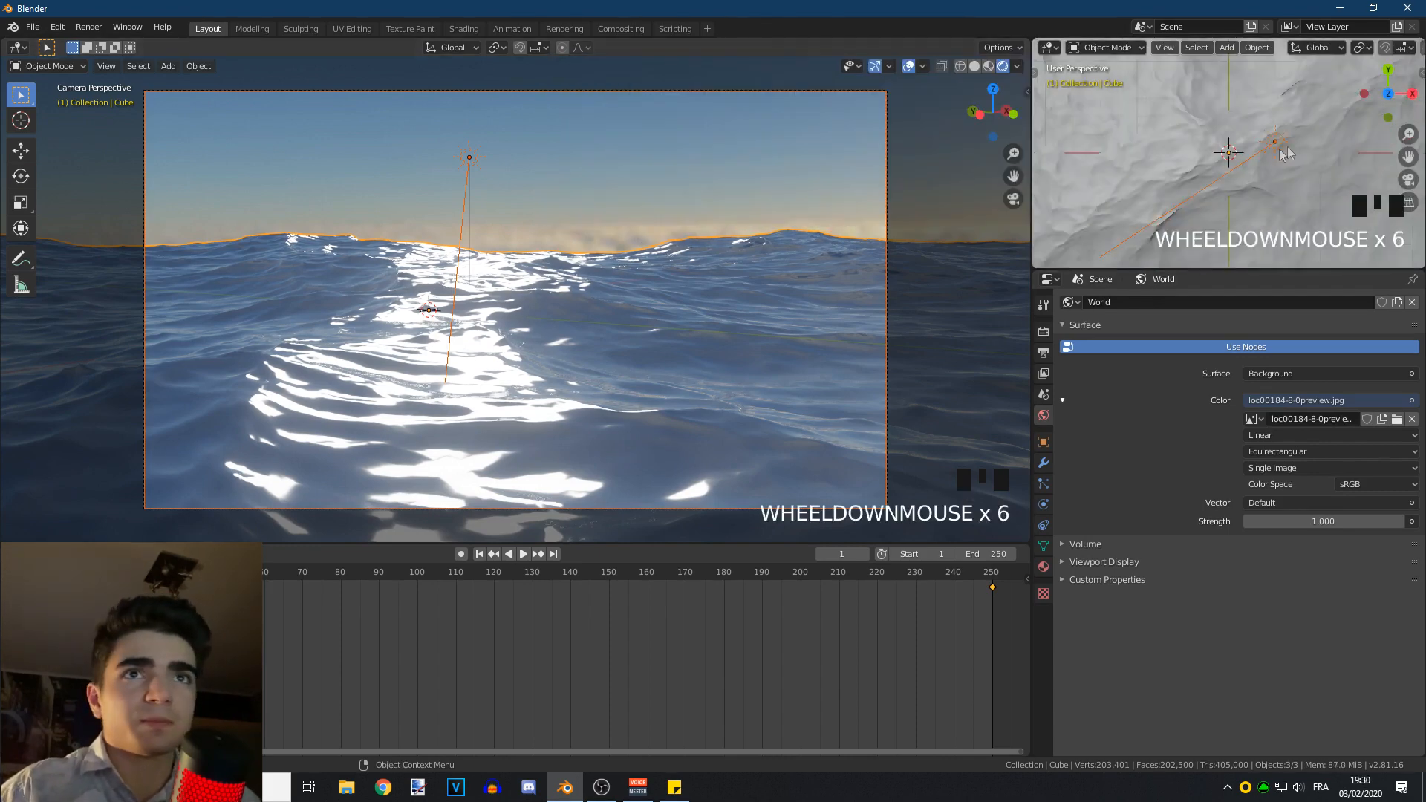
pyautogui.keyDown('shift'); pyautogui.moveTo(1263, 142); pyautogui.dragTo(1192, 143, button='middle'); pyautogui.keyUp('shift')
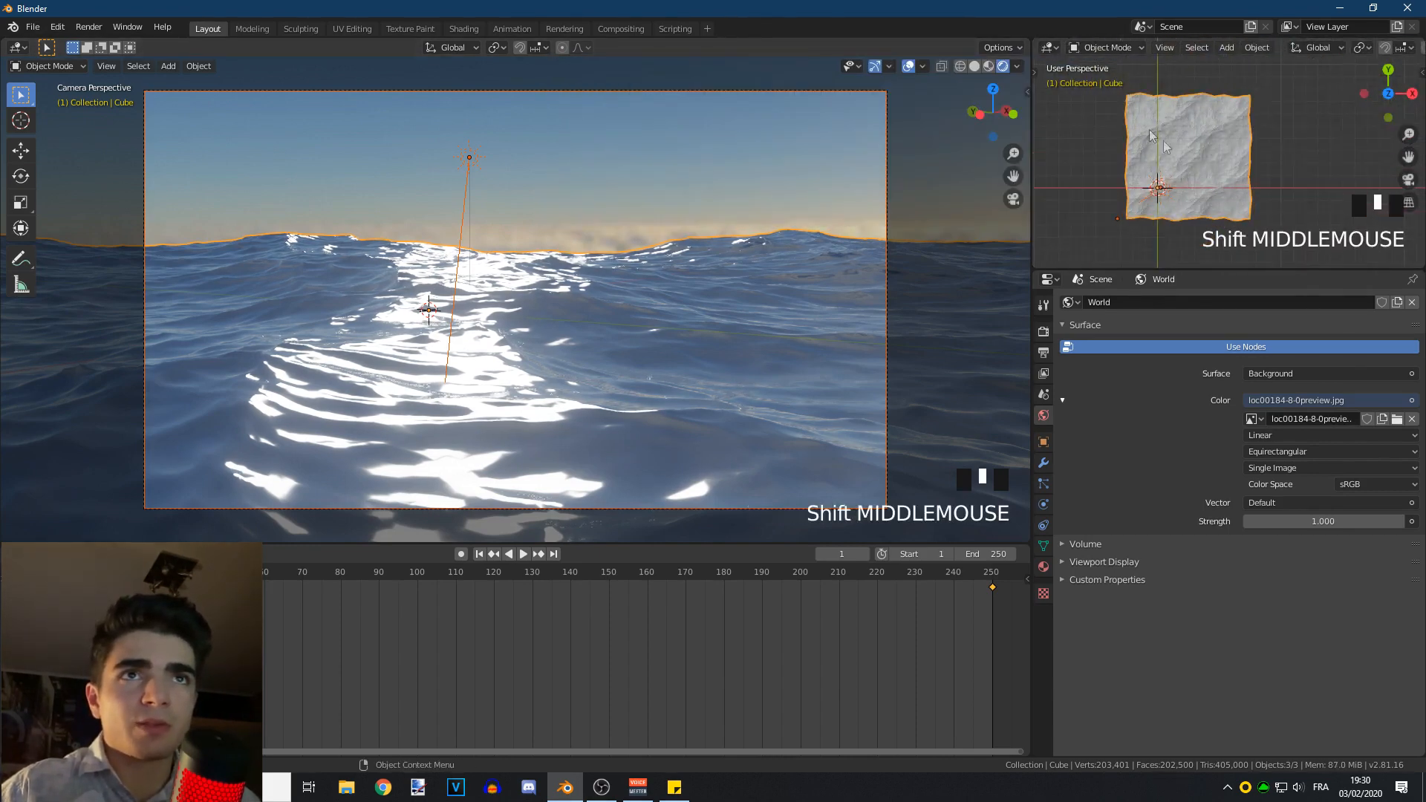
# Rotate all selected objects about 34 degrees seen from above to line up the light's reflection with the sun in the sky image
pyautogui.press('r')
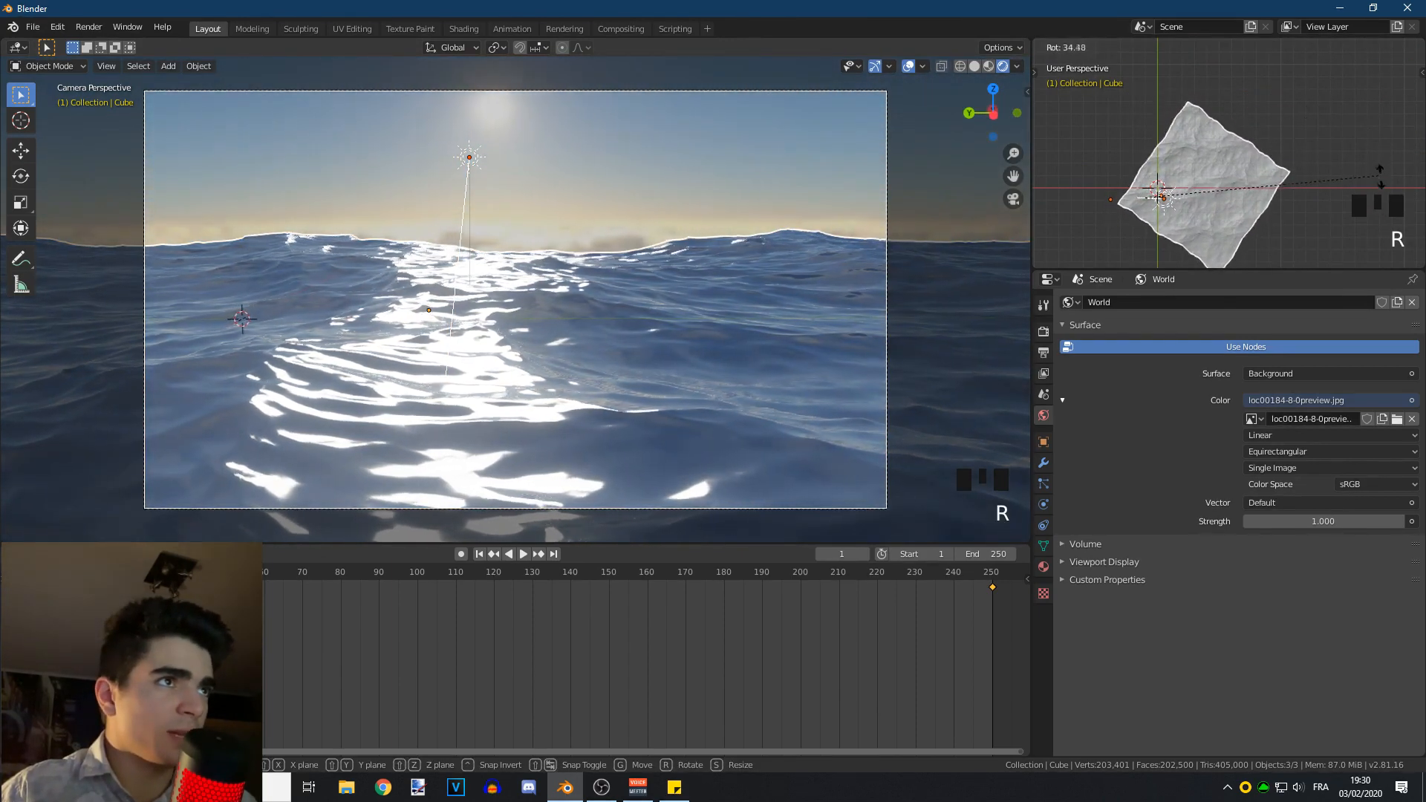
pyautogui.click(845, 246)
pyautogui.scroll(-2, 869, 223)
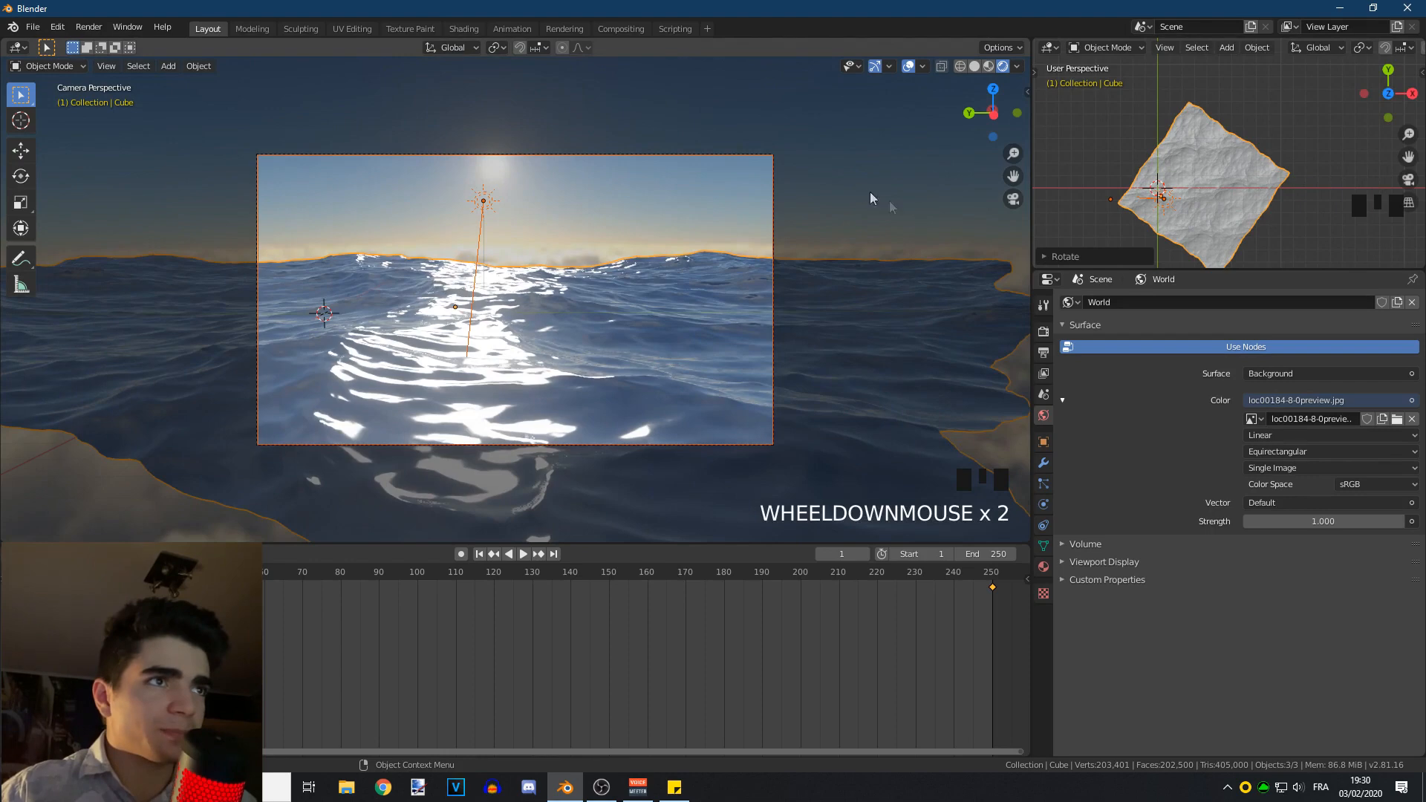
# Widen the main camera viewport and set the camera's focal length to 39 mm
pyautogui.click(862, 187)
pyautogui.moveTo(1029, 148); pyautogui.dragTo(1241, 149)
pyautogui.click(846, 127)
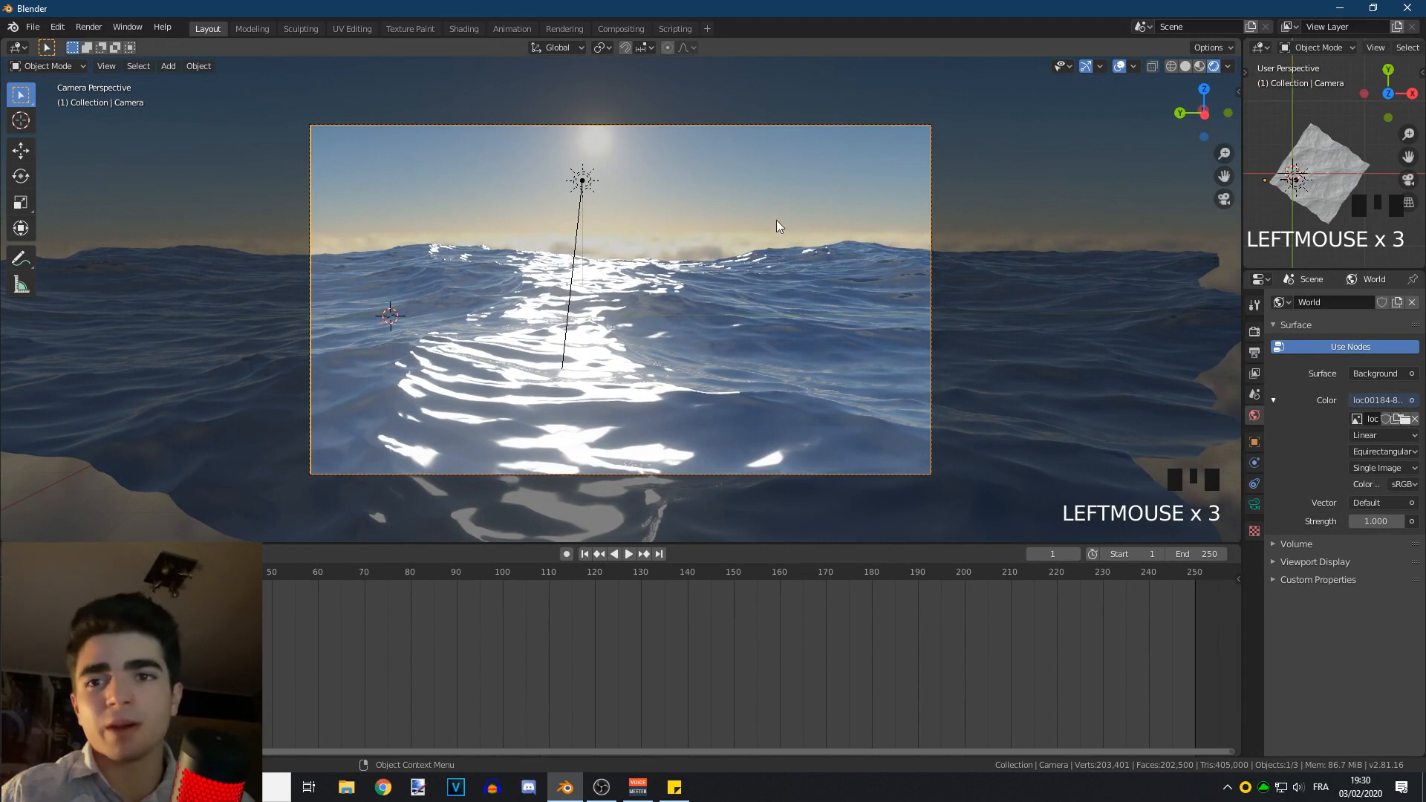
pyautogui.click(1254, 504)
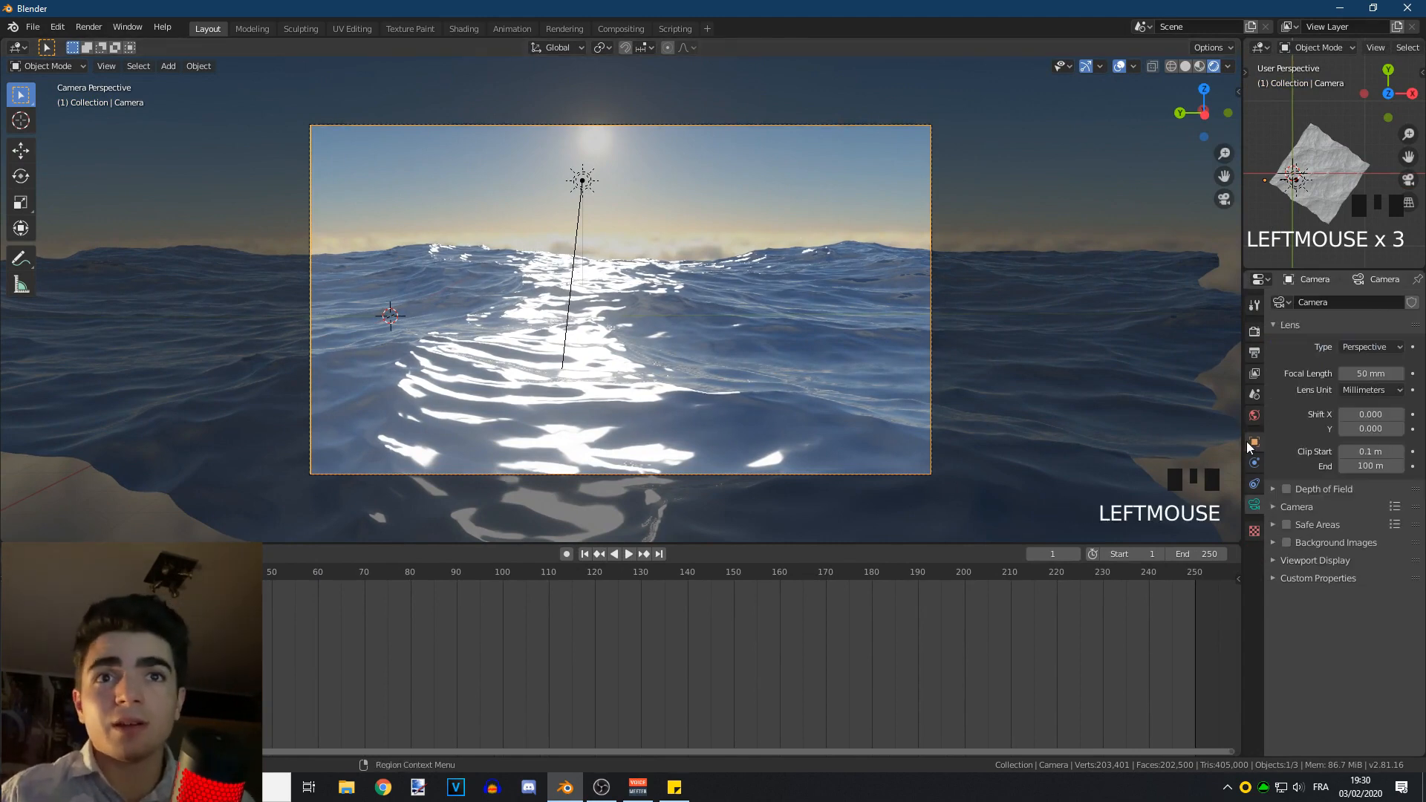
pyautogui.moveTo(1370, 373); pyautogui.dragTo(1333, 374)
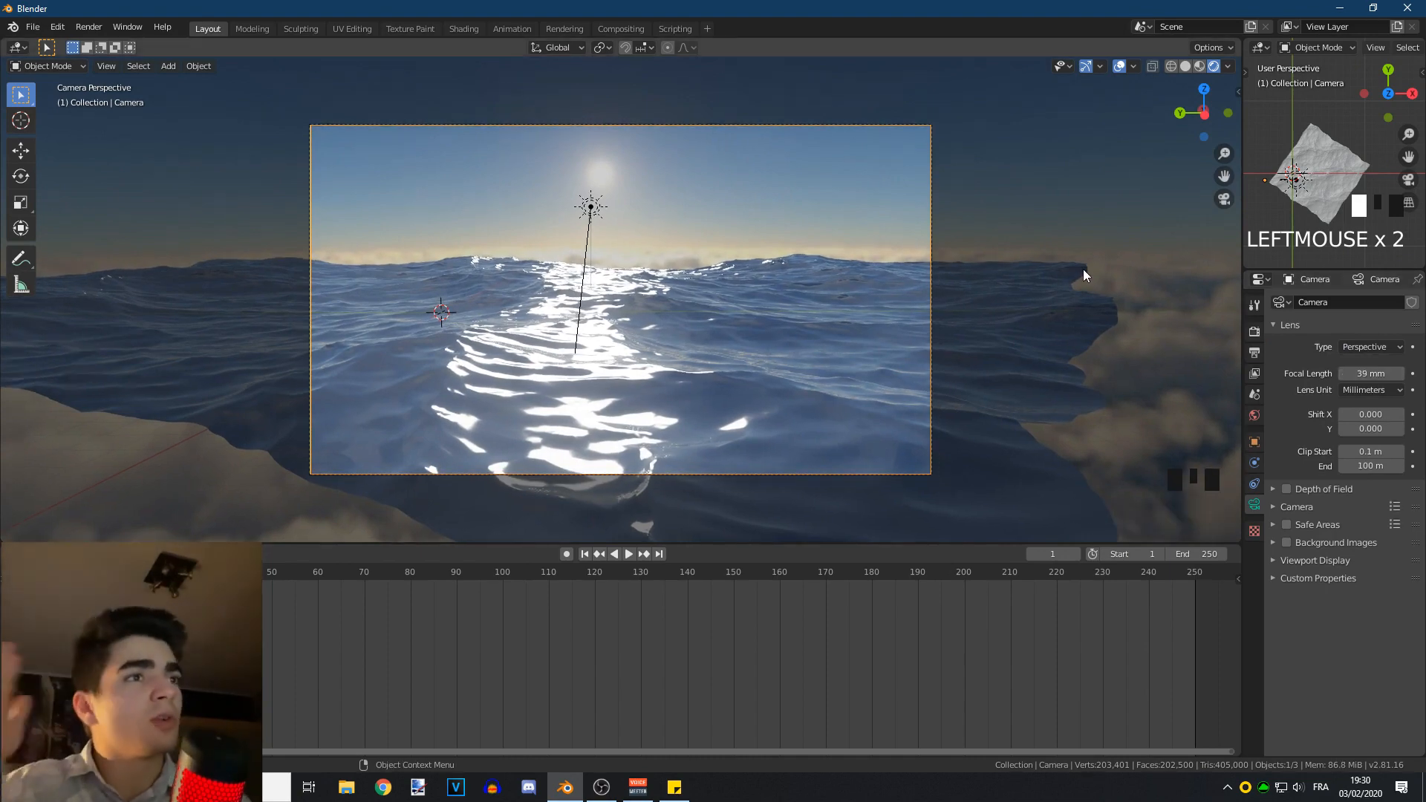
pyautogui.scroll(4, 778, 371)
pyautogui.scroll(-2, 778, 371)
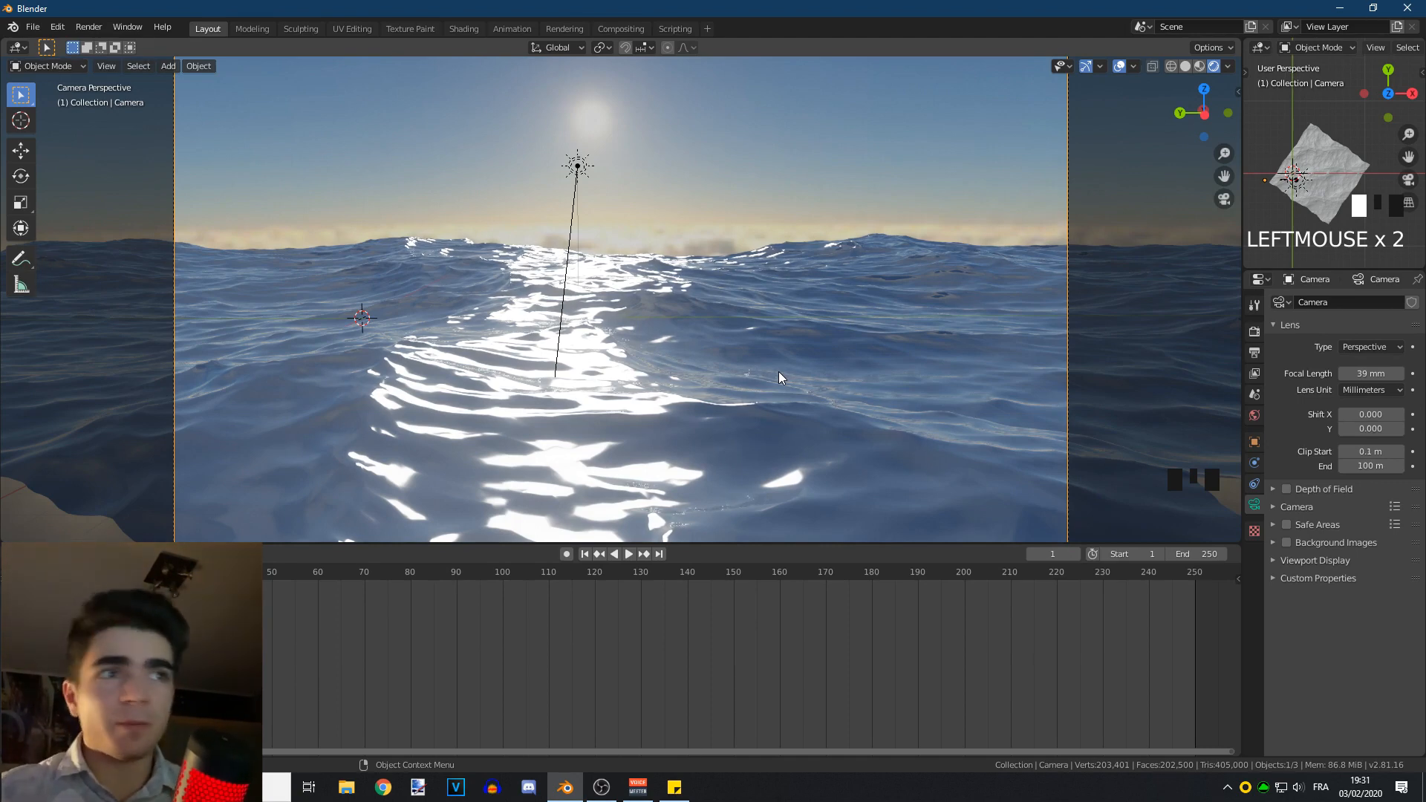
# Review the Eevee render settings and the output dimensions, frame range and file format for the animation
pyautogui.click(629, 554)
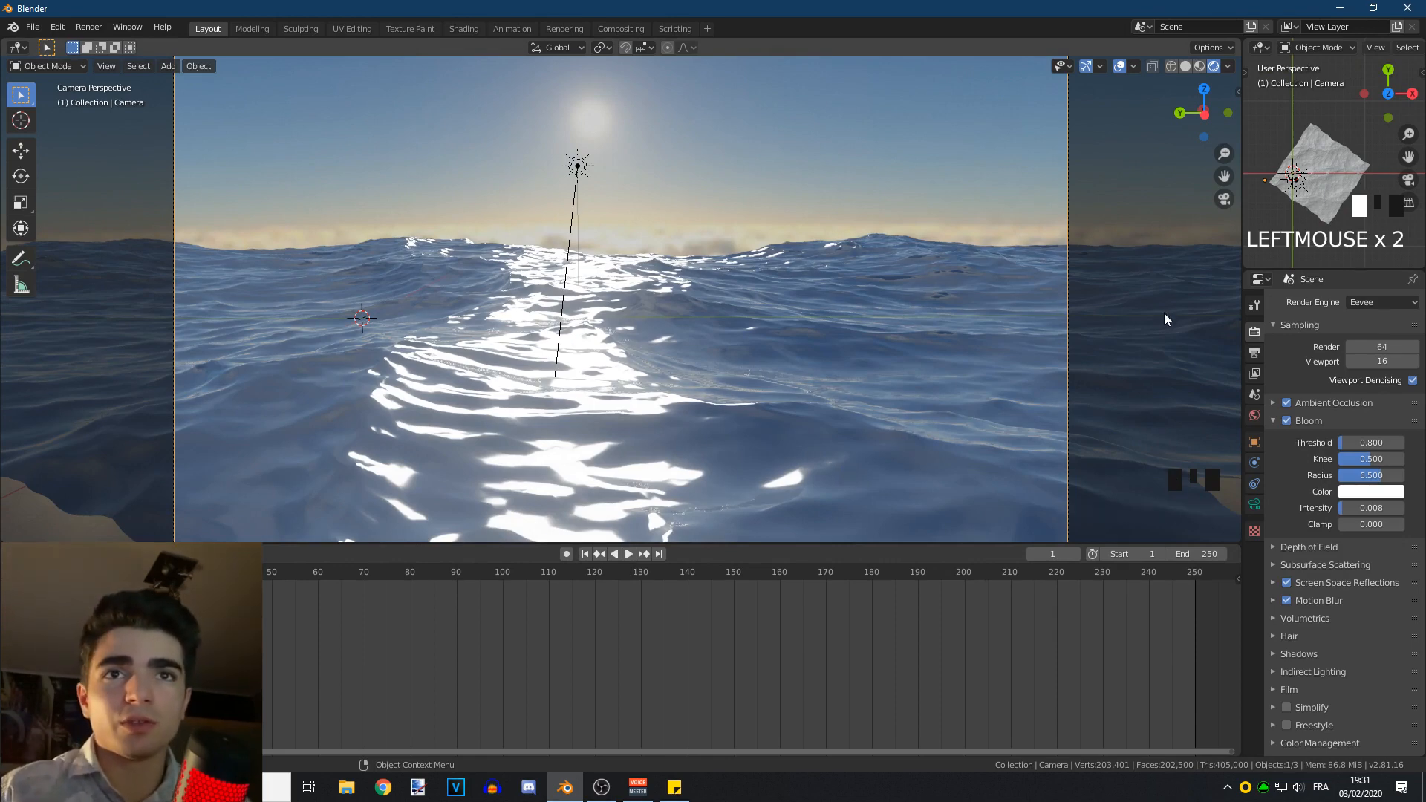
pyautogui.click(1255, 331)
pyautogui.click(1255, 352)
pyautogui.scroll(-1, 1330, 465)
pyautogui.scroll(-3, 1329, 466)
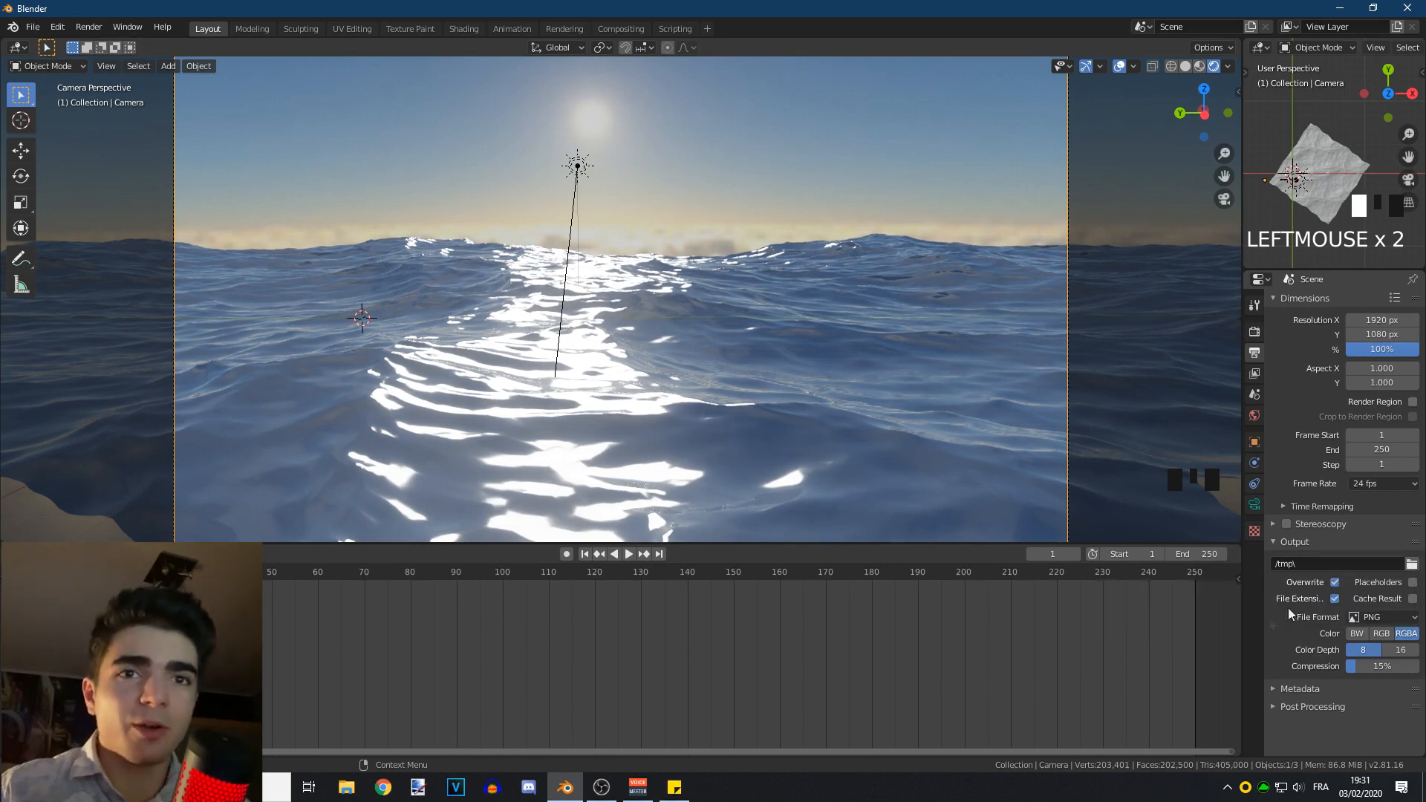
pyautogui.click(1372, 620)
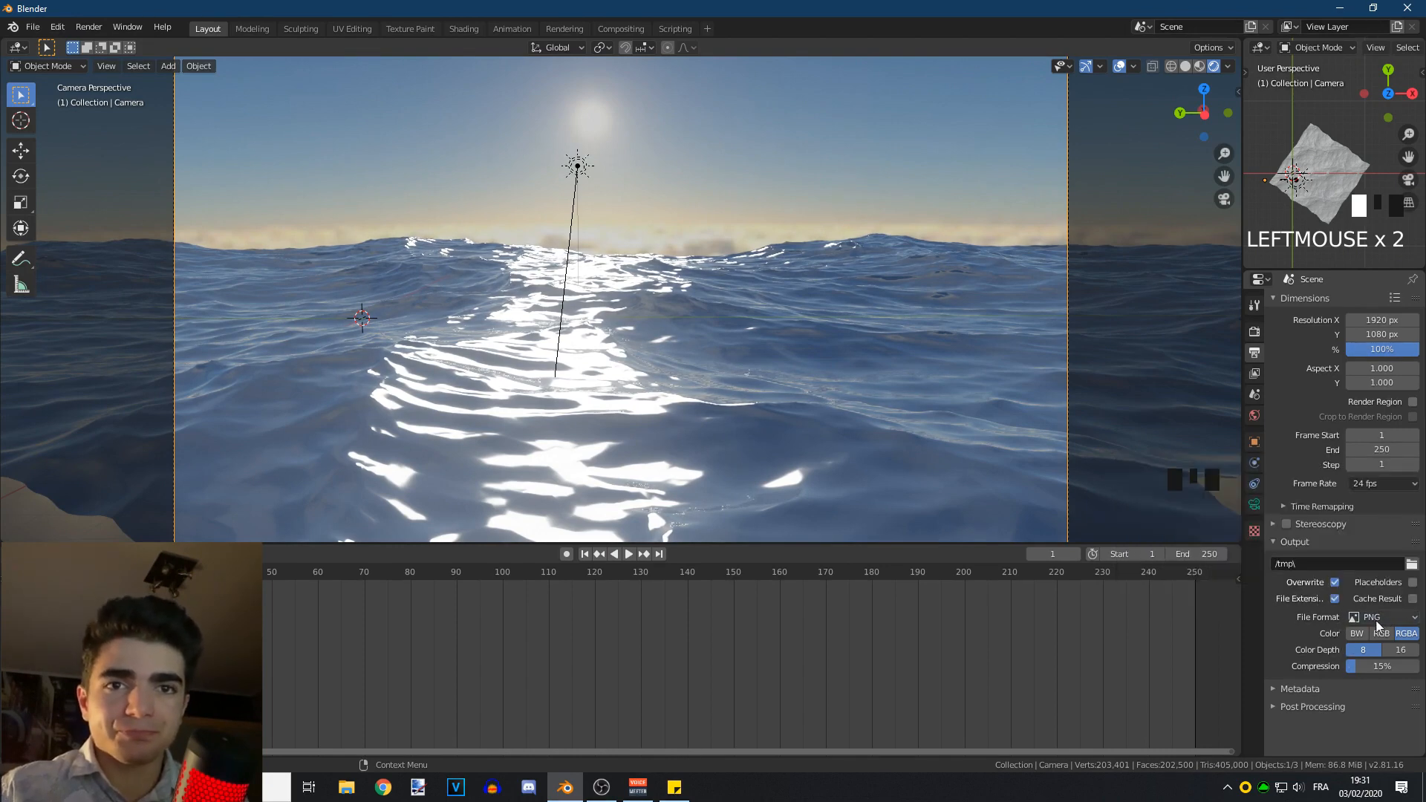
# Switch to VLC and play the rendered ocean animation ocean0001-0250.avi
pyautogui.click(88, 27)
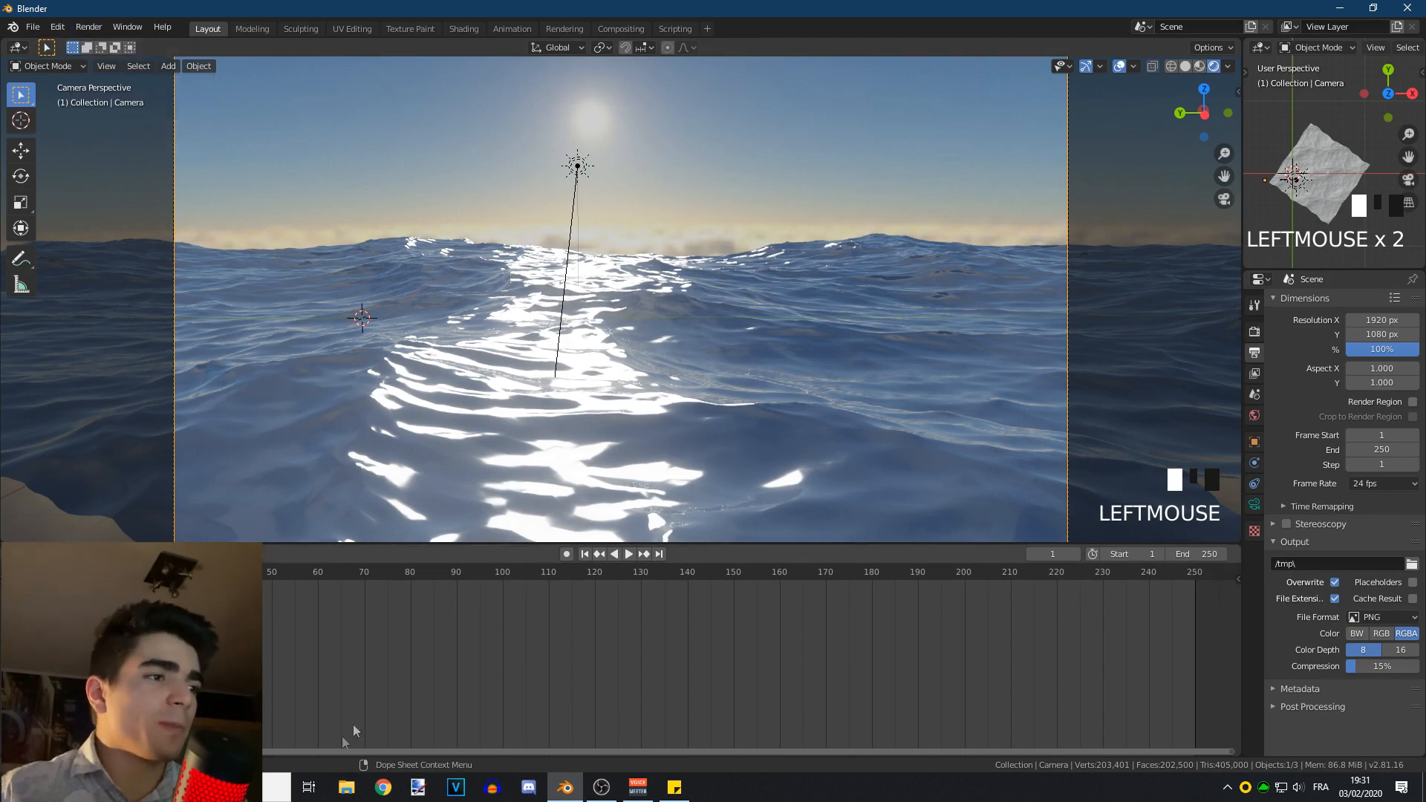
pyautogui.click(348, 796)
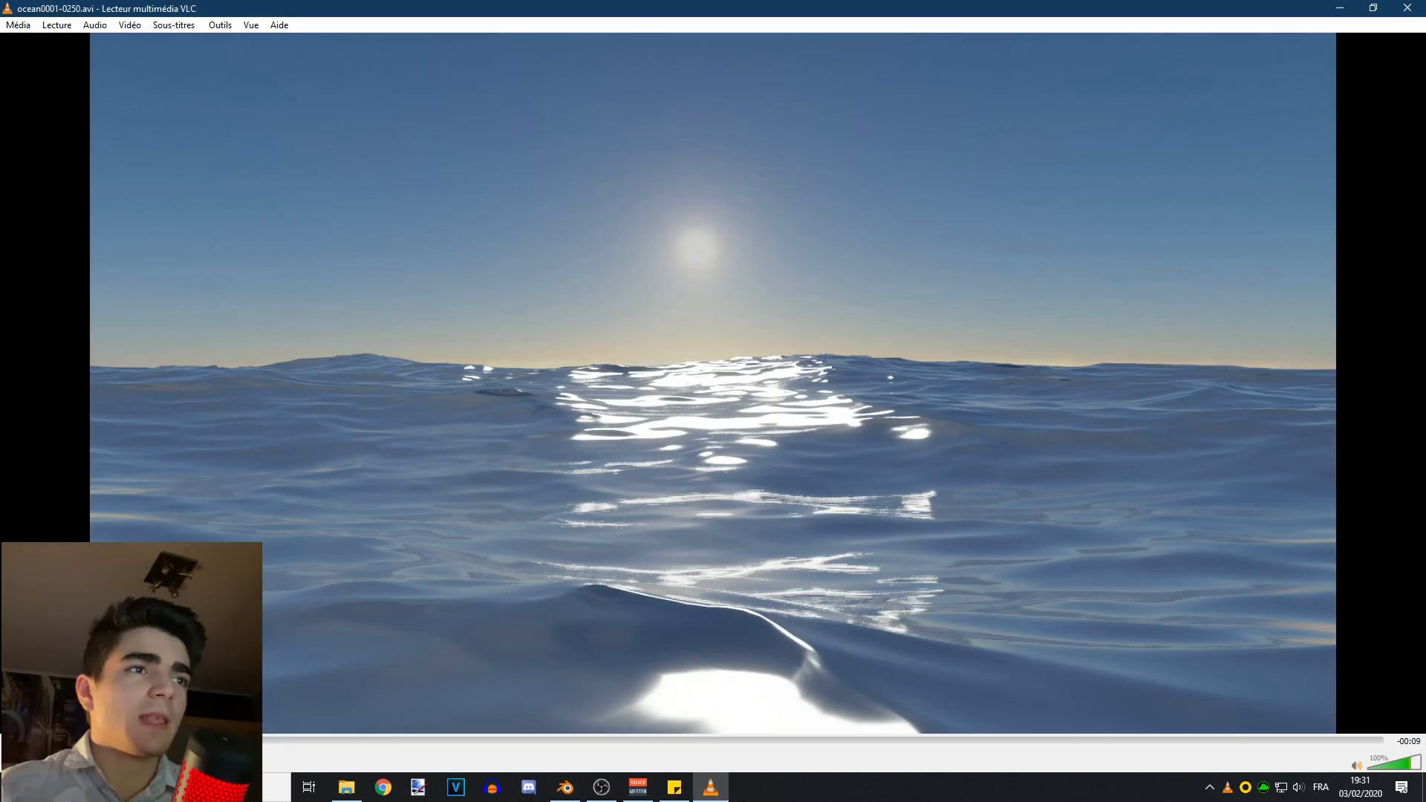